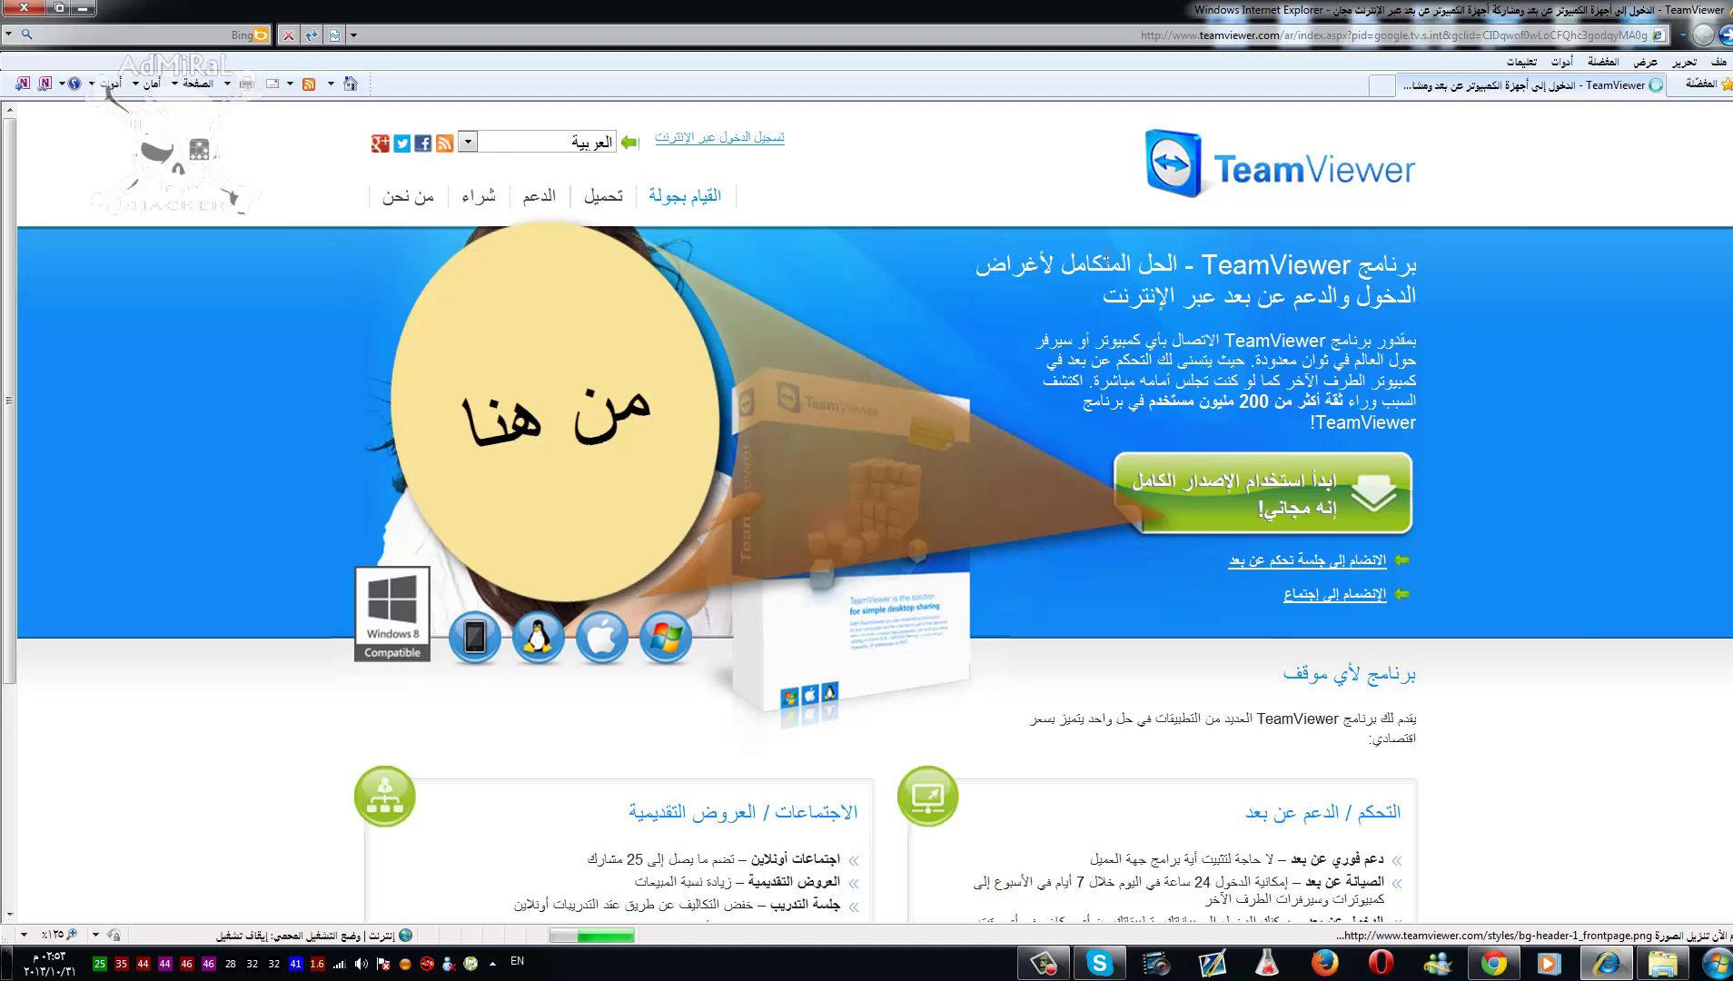
- Download TeamViewer_Setup_ar-ckq.exe from the free download button, saving it to the Desktop
{"action": "left_click_drag", "start_coordinate": [1421, 274], "coordinate": [1025, 312]}
{"action": "left_click", "coordinate": [1027, 339]}
{"action": "left_click", "coordinate": [1244, 491]}
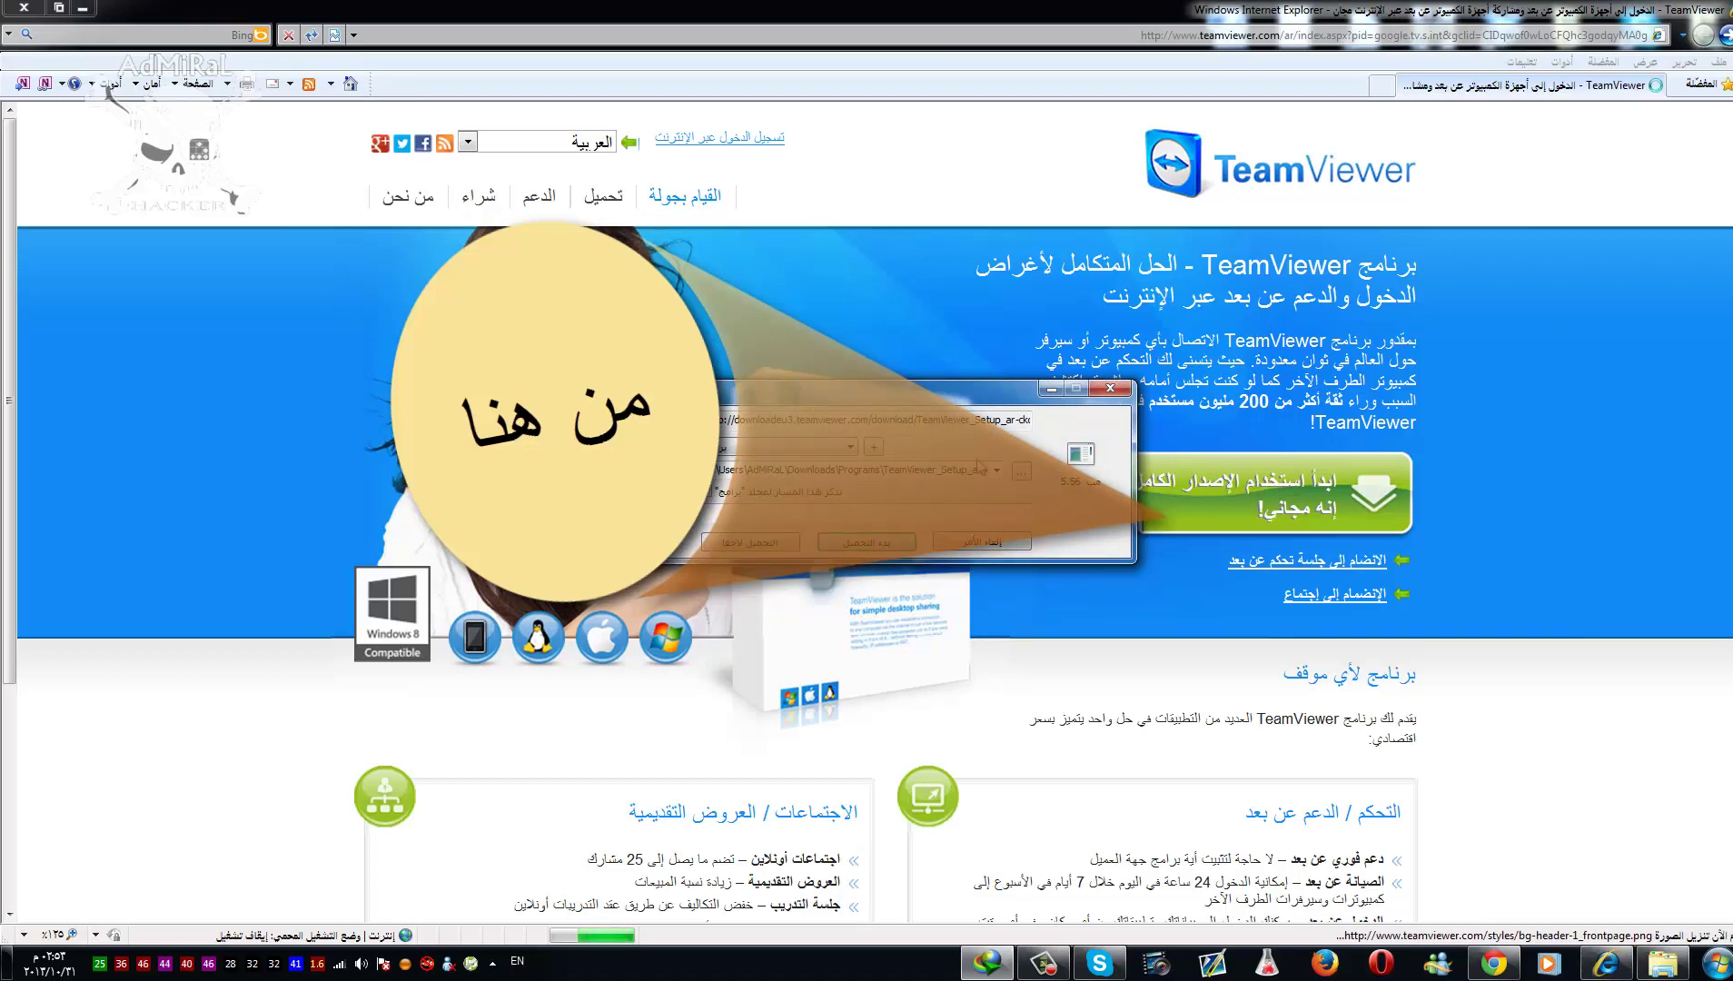
{"action": "left_click", "coordinate": [1022, 474]}
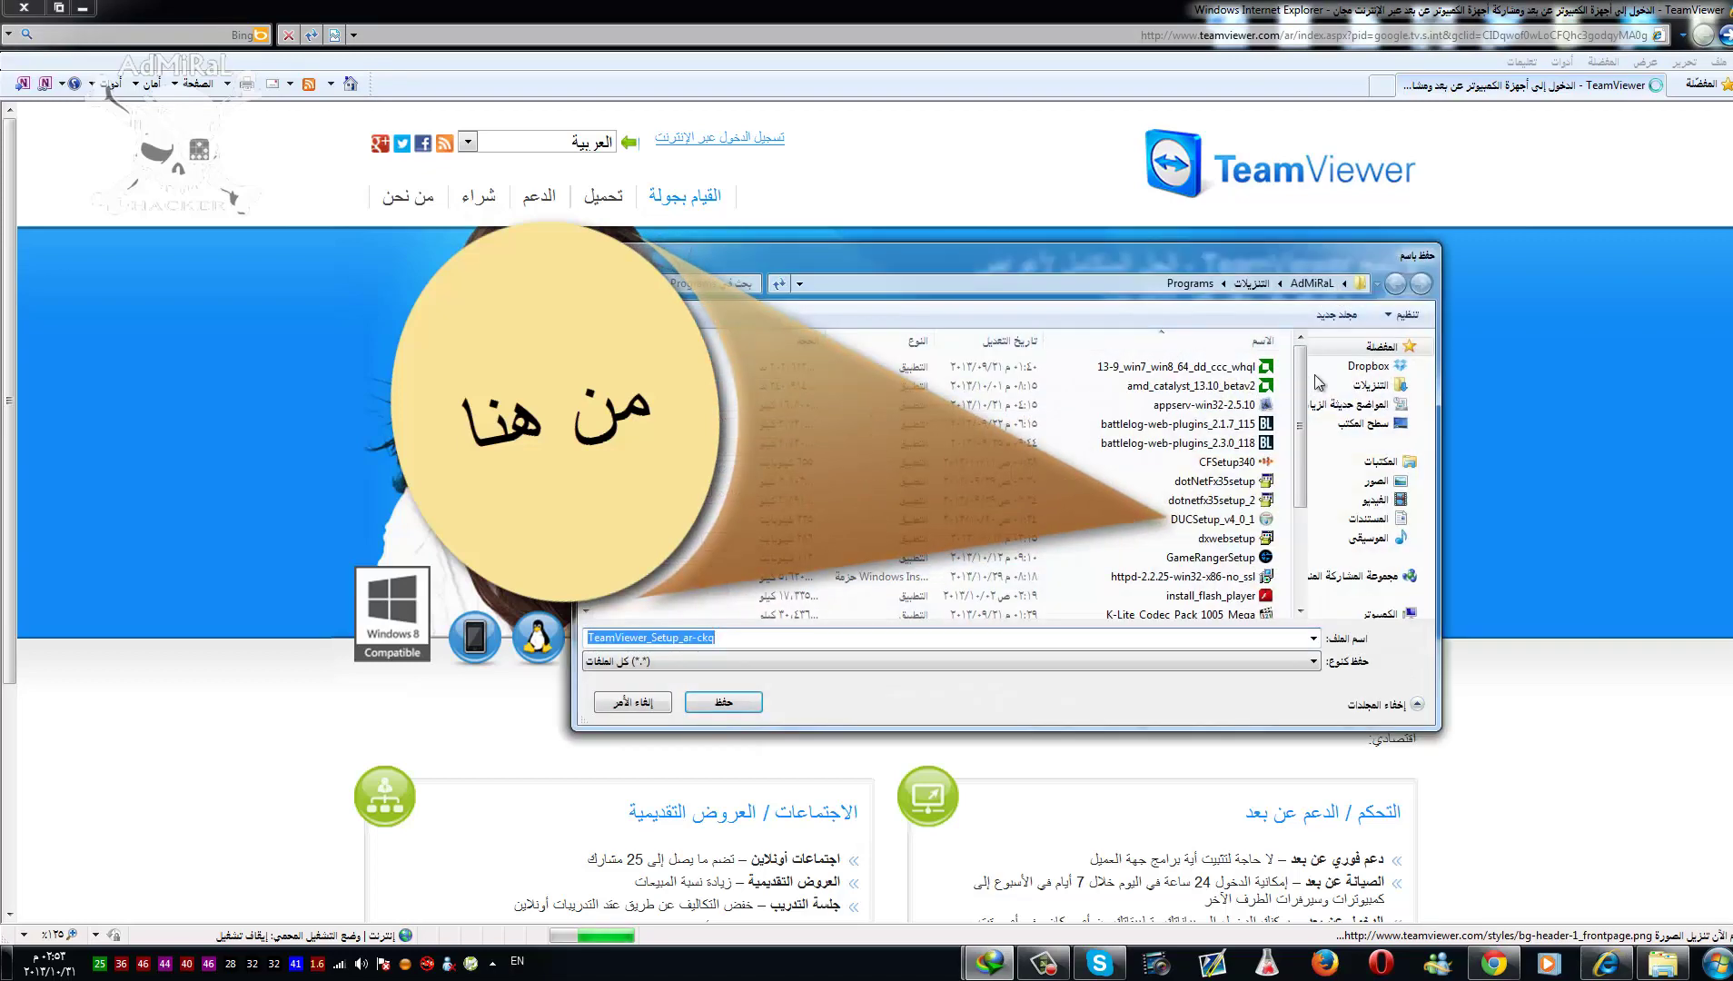
{"action": "left_click", "coordinate": [1363, 428]}
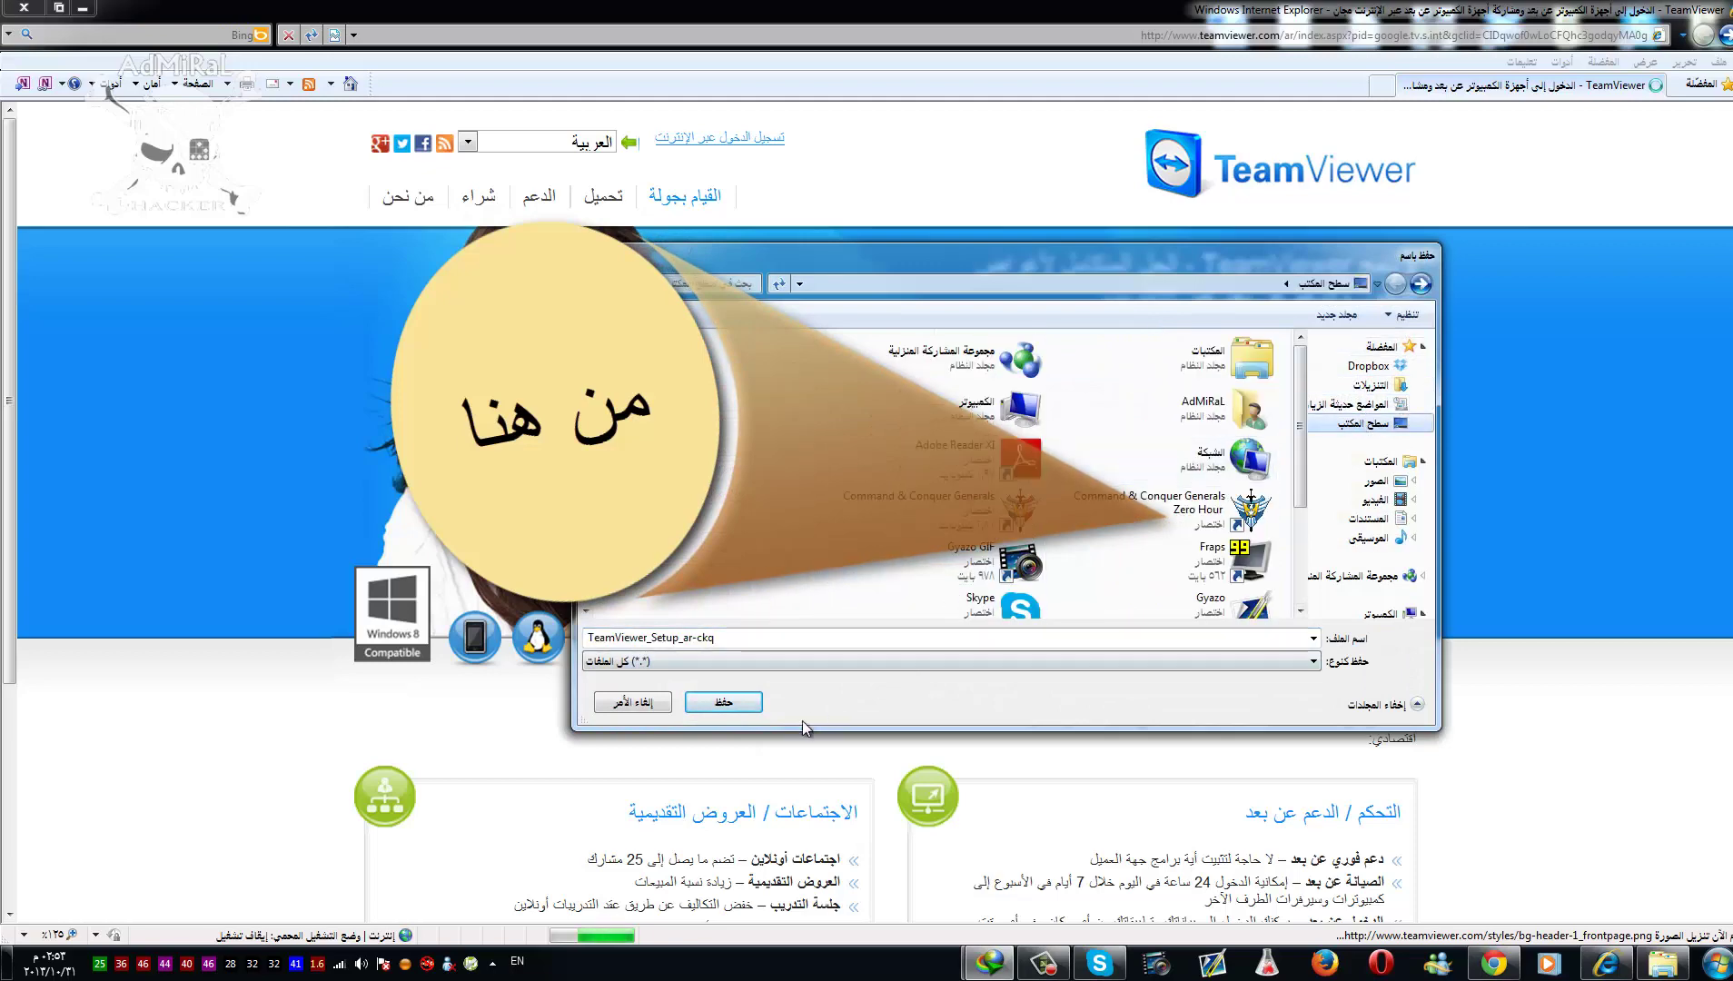
{"action": "left_click", "coordinate": [737, 709]}
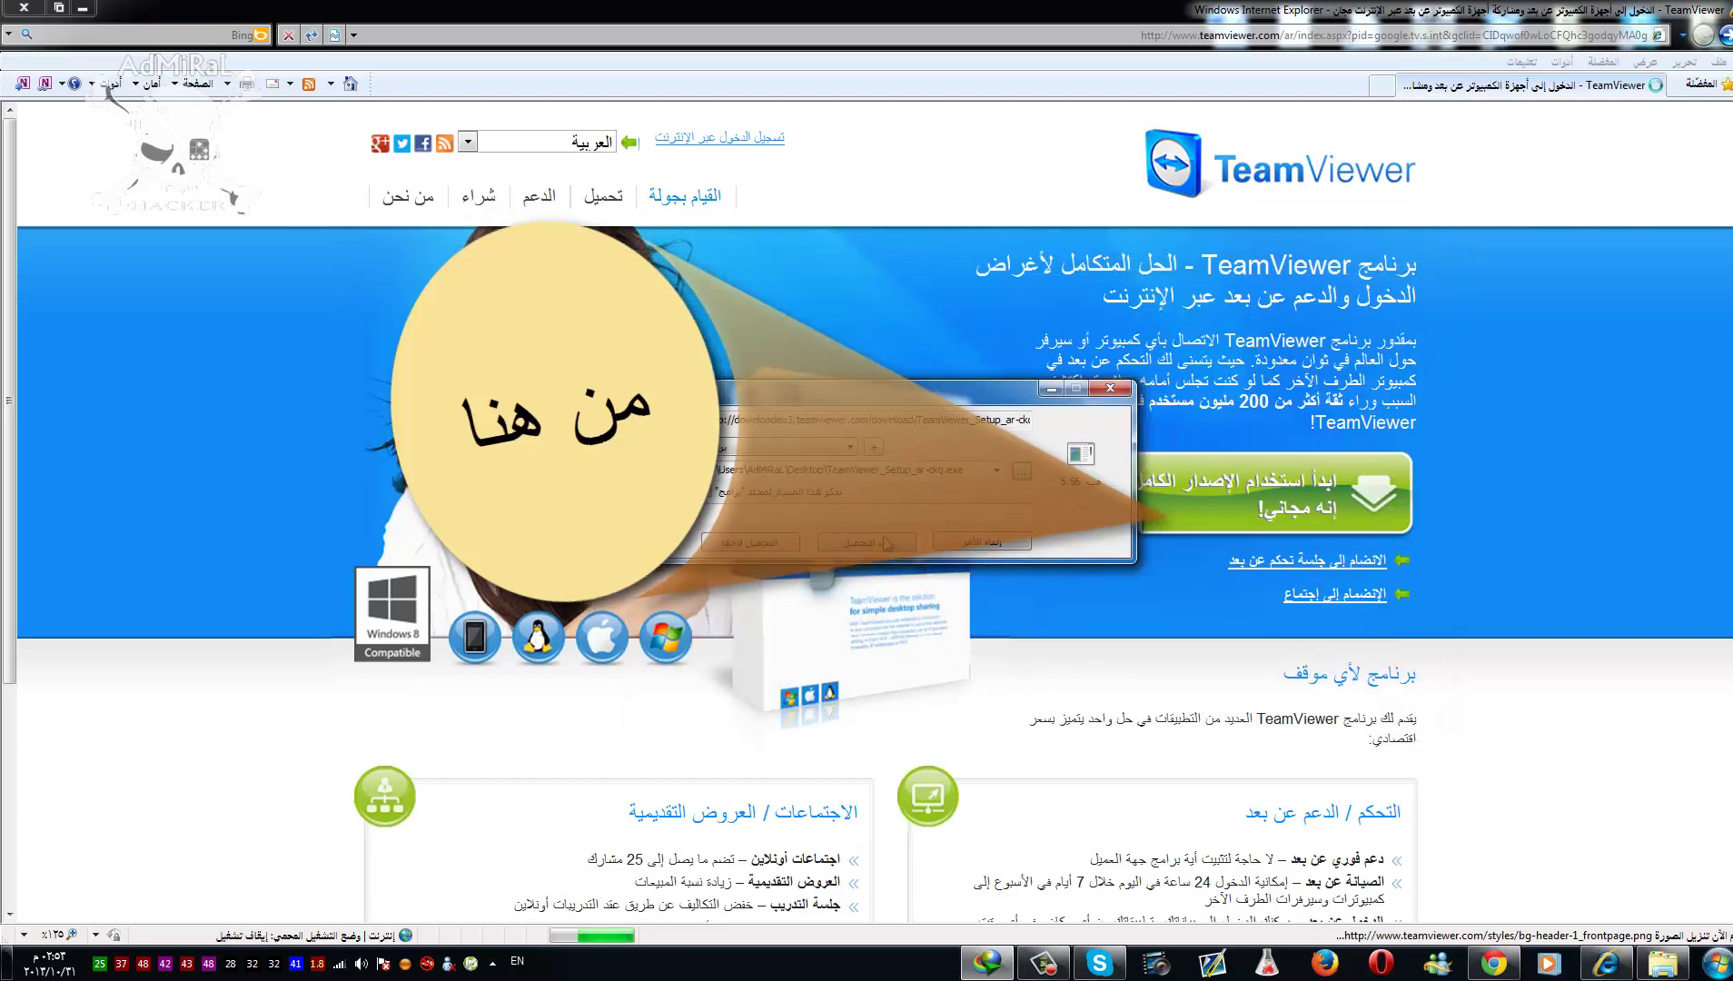
{"action": "left_click", "coordinate": [885, 543]}
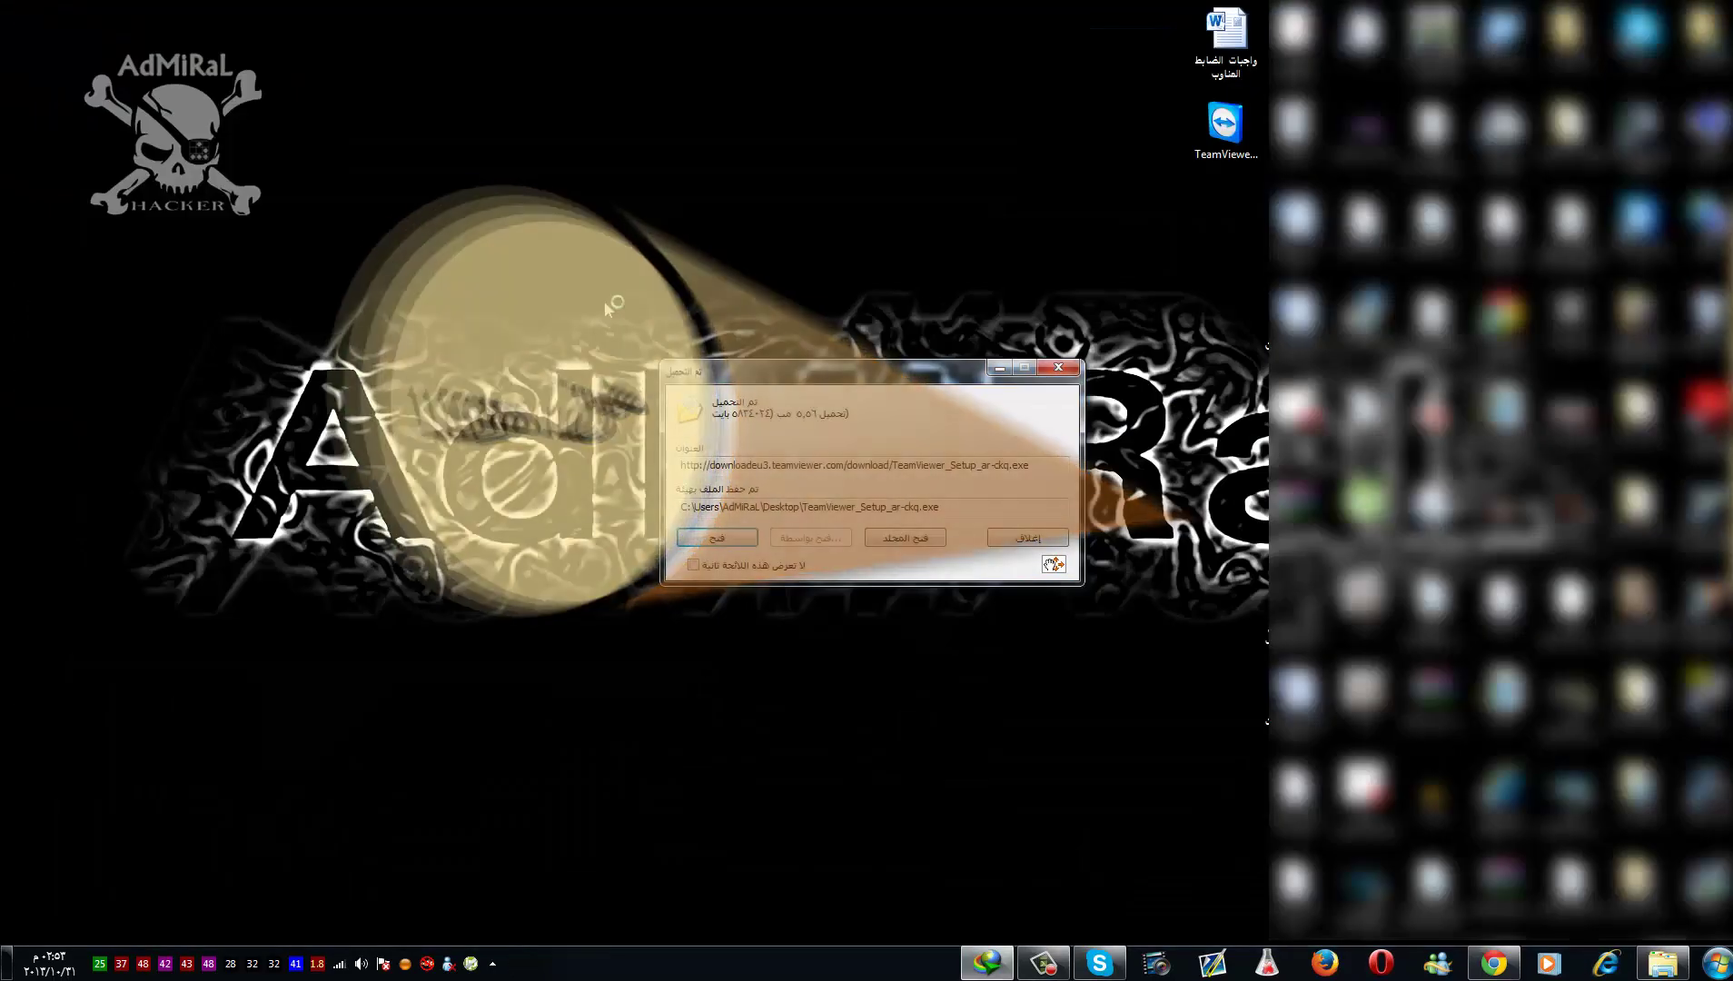
- Run the downloaded TeamViewer_Setup_ar-ckq.exe from the download-complete dialog
{"action": "left_click_drag", "start_coordinate": [780, 368], "coordinate": [645, 358]}
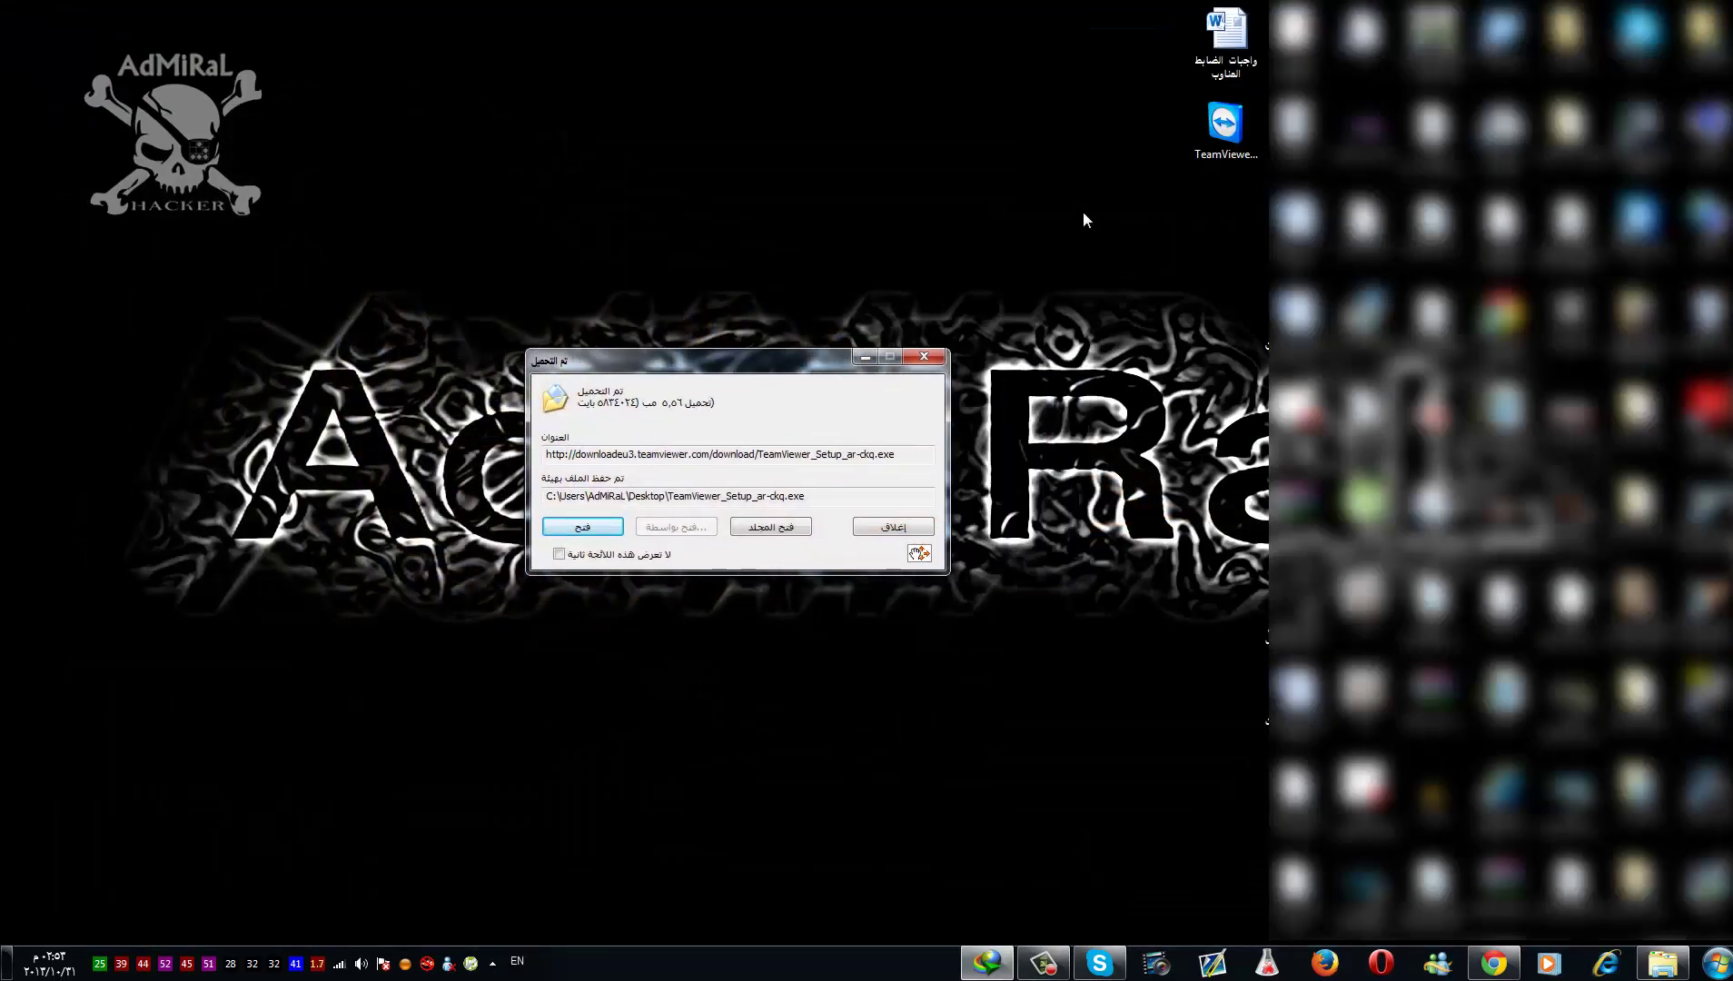
{"action": "left_click", "coordinate": [1225, 127]}
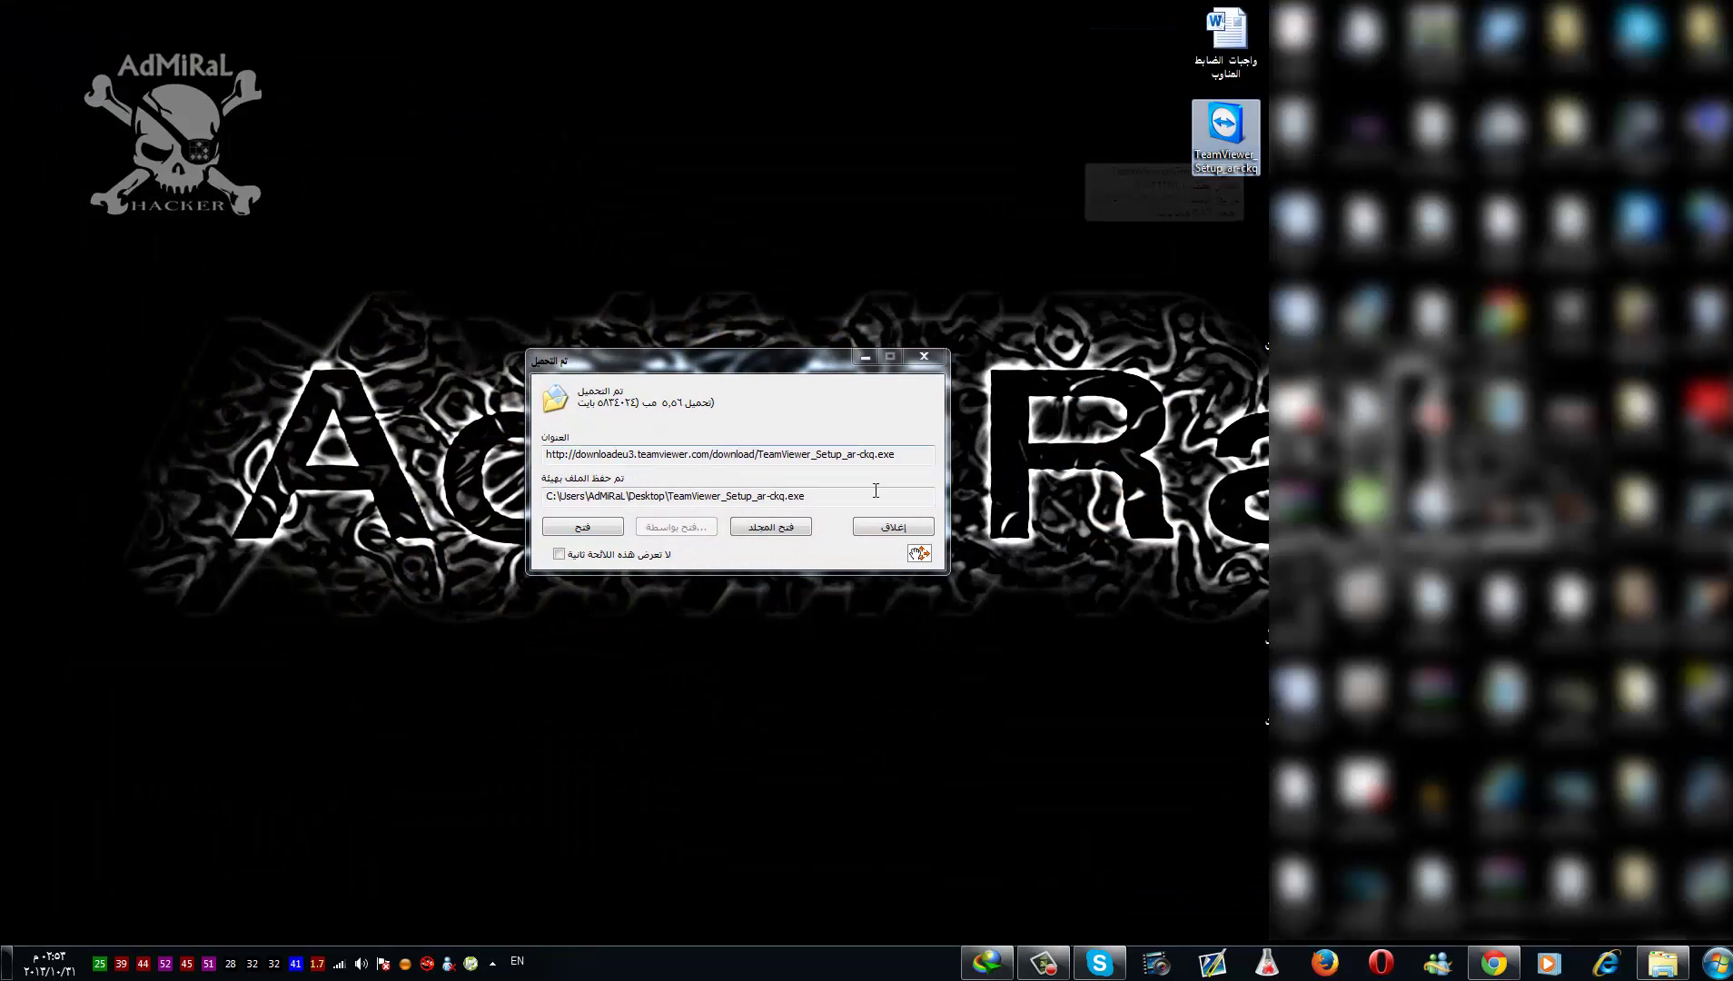
{"action": "left_click", "coordinate": [614, 531]}
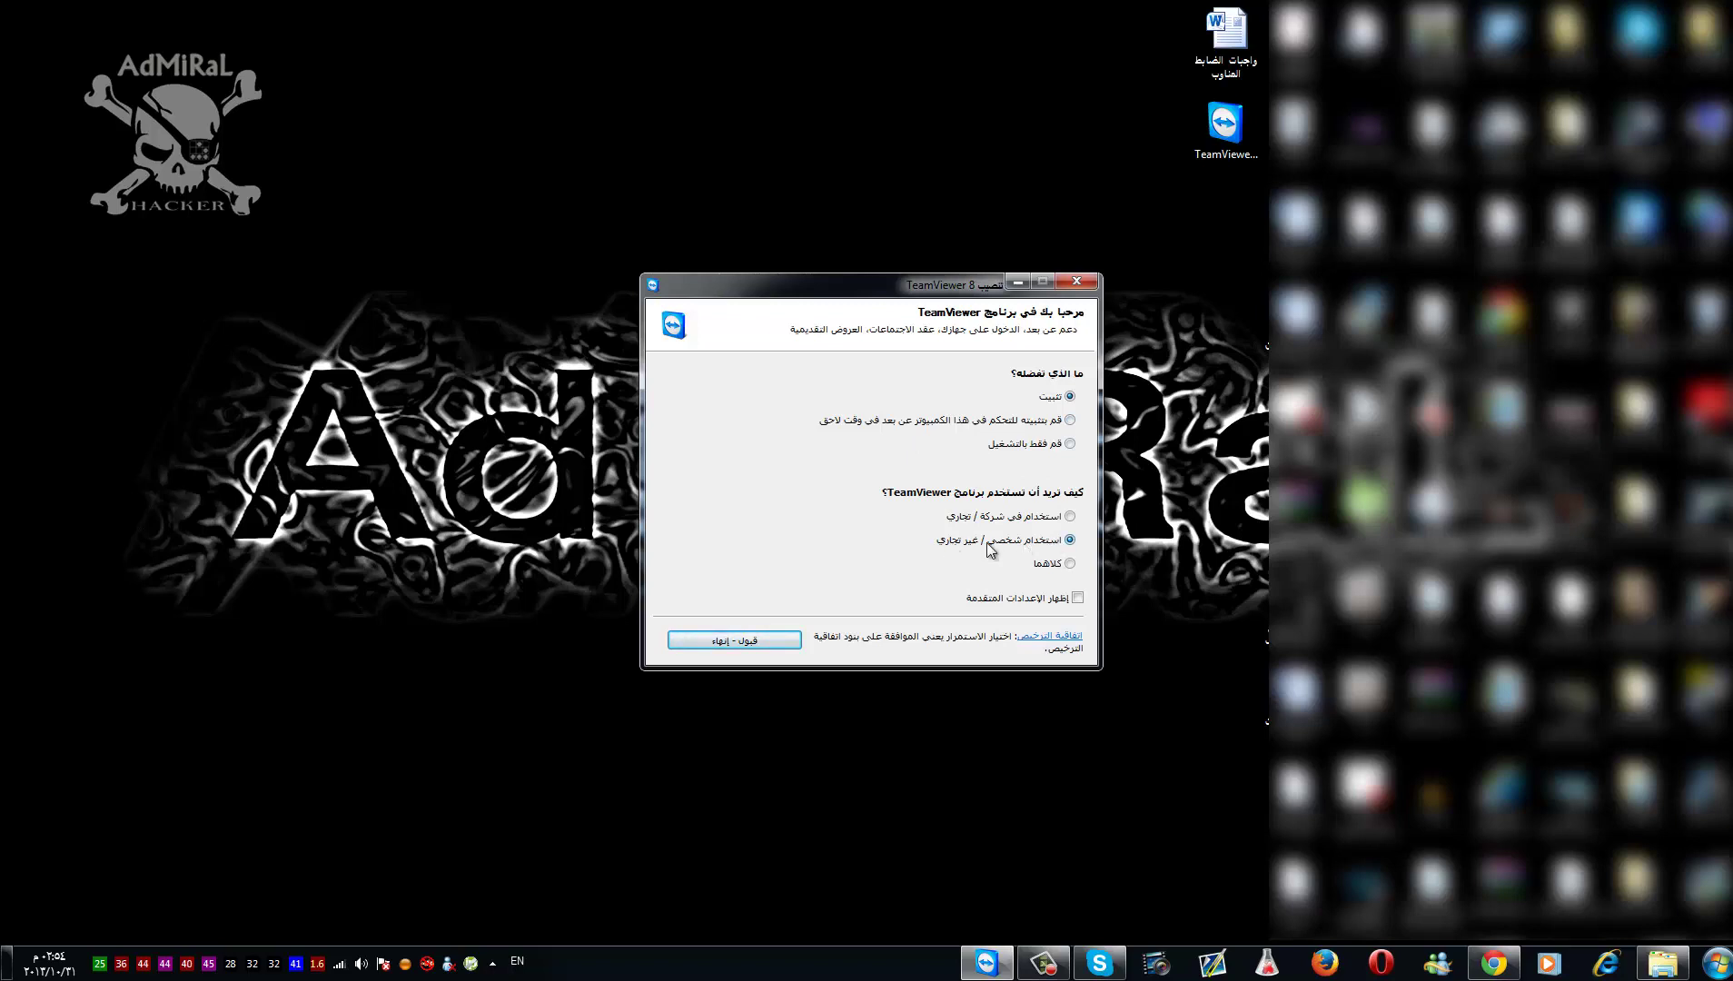
- Accept the TeamViewer 8 license terms to start installing, refreshing the desktop before and after
{"action": "right_click", "coordinate": [299, 4]}
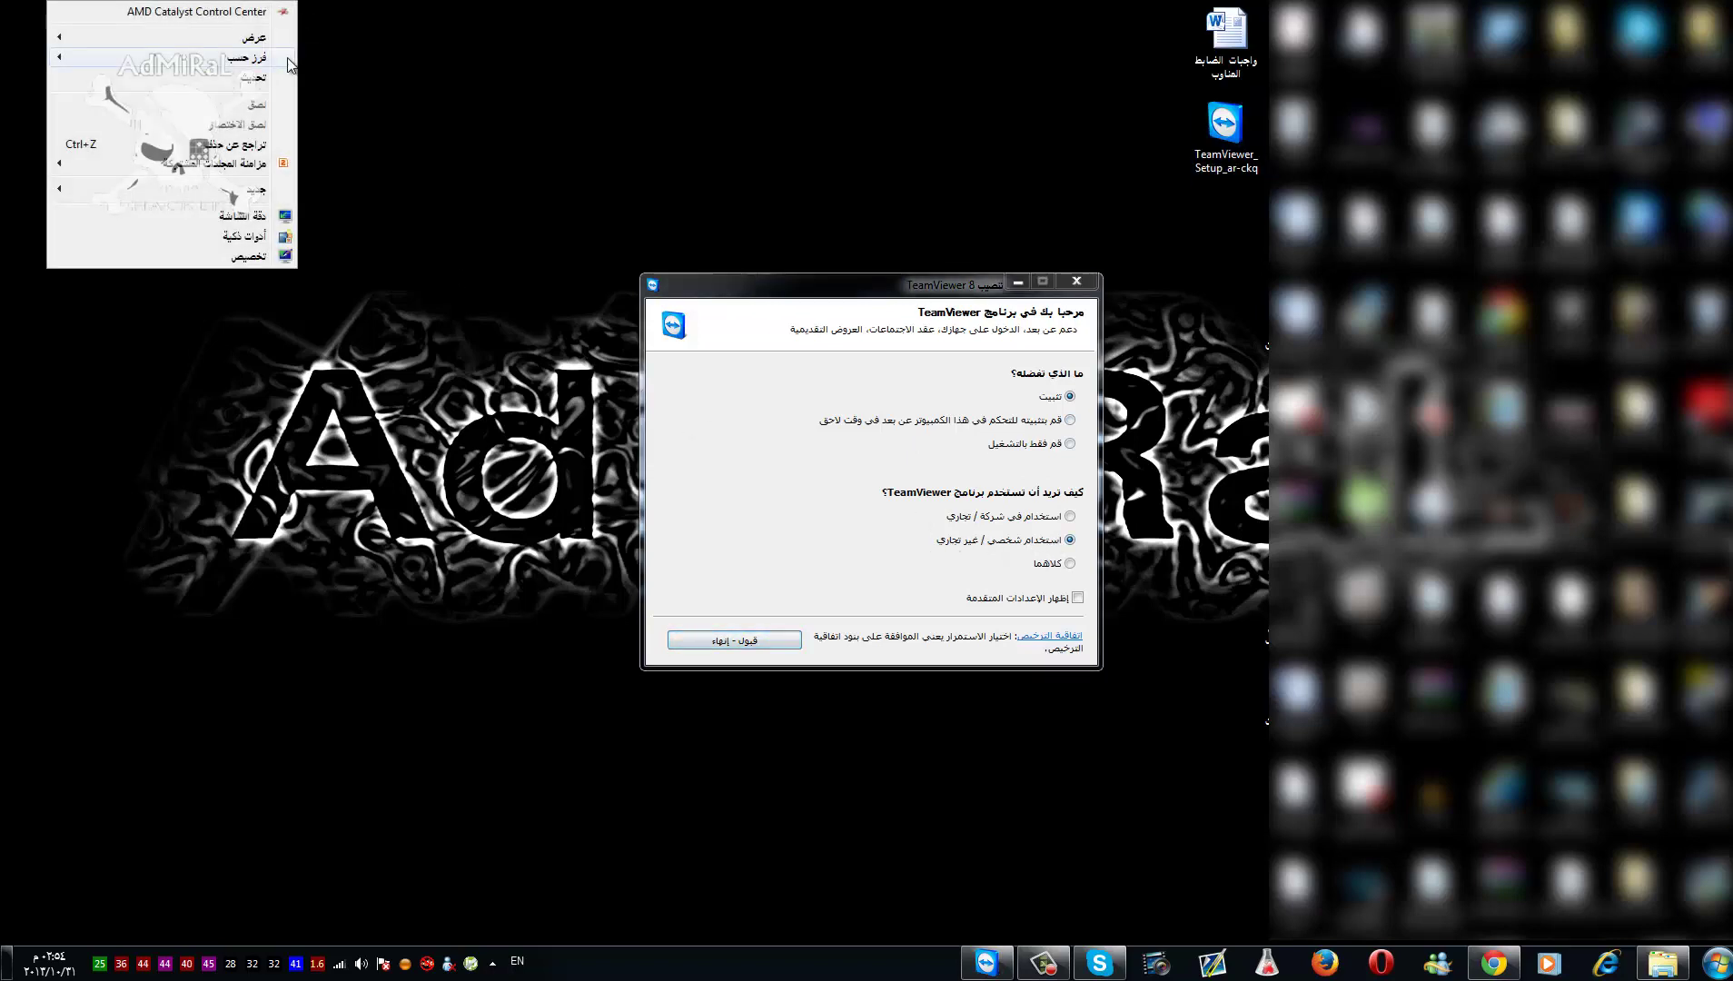
{"action": "left_click", "coordinate": [262, 78]}
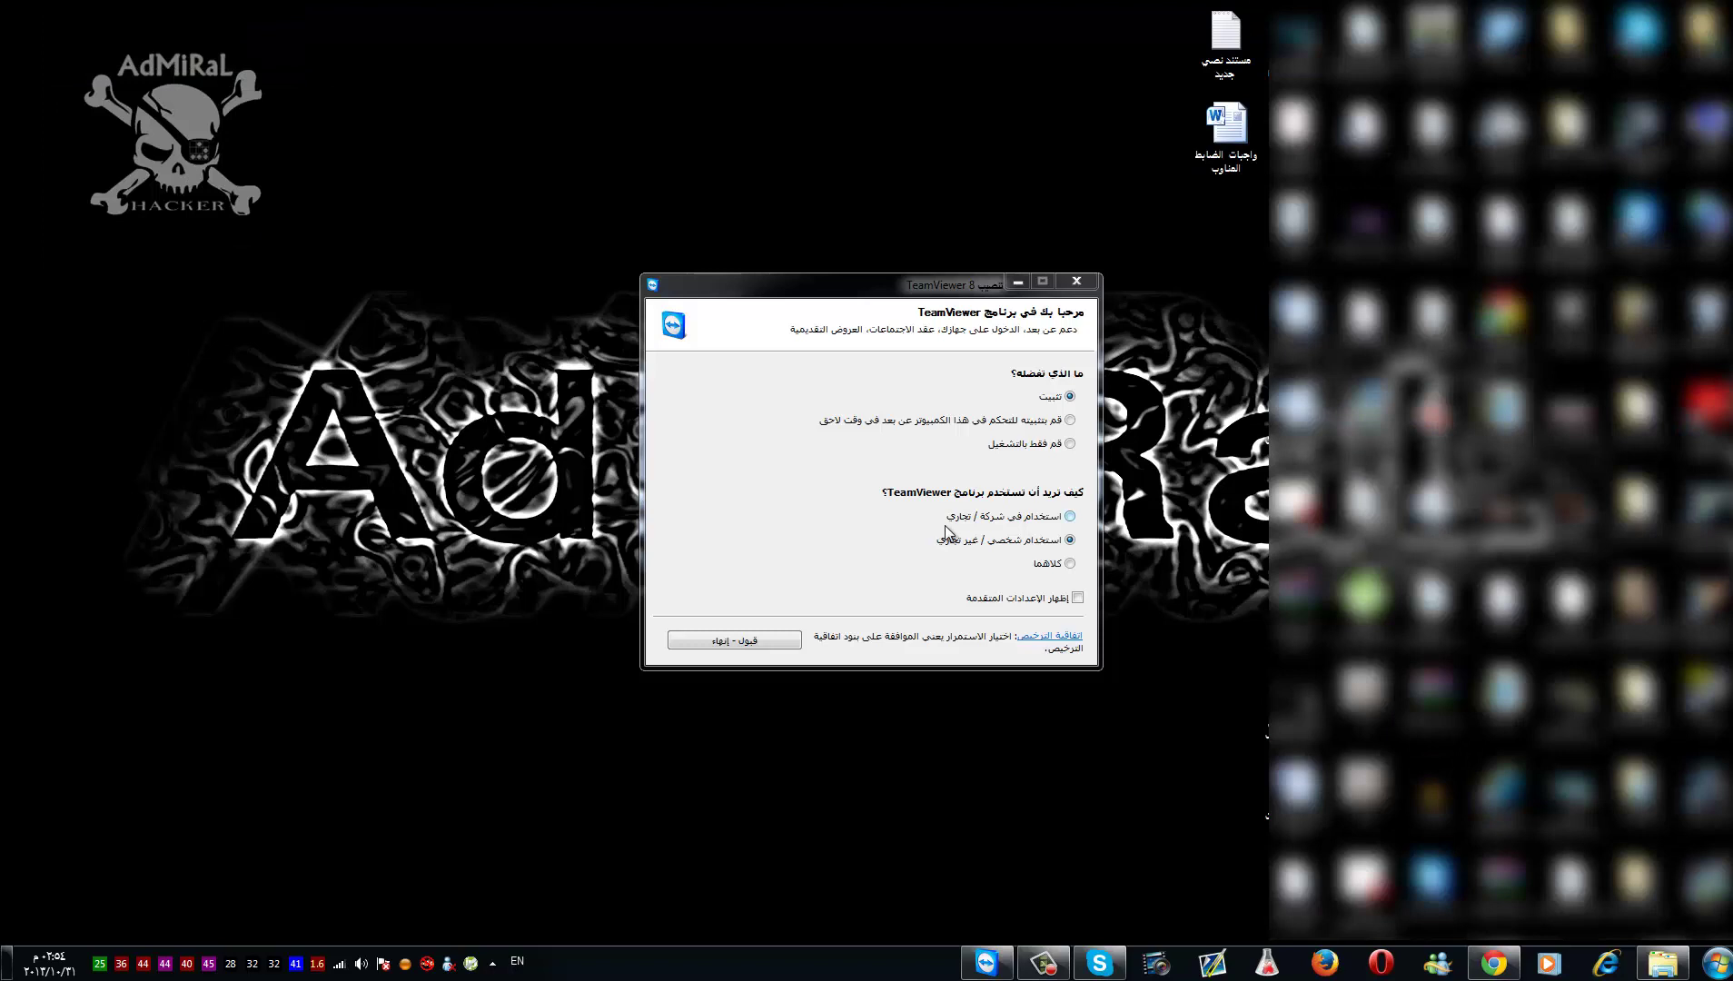
{"action": "left_click", "coordinate": [777, 638]}
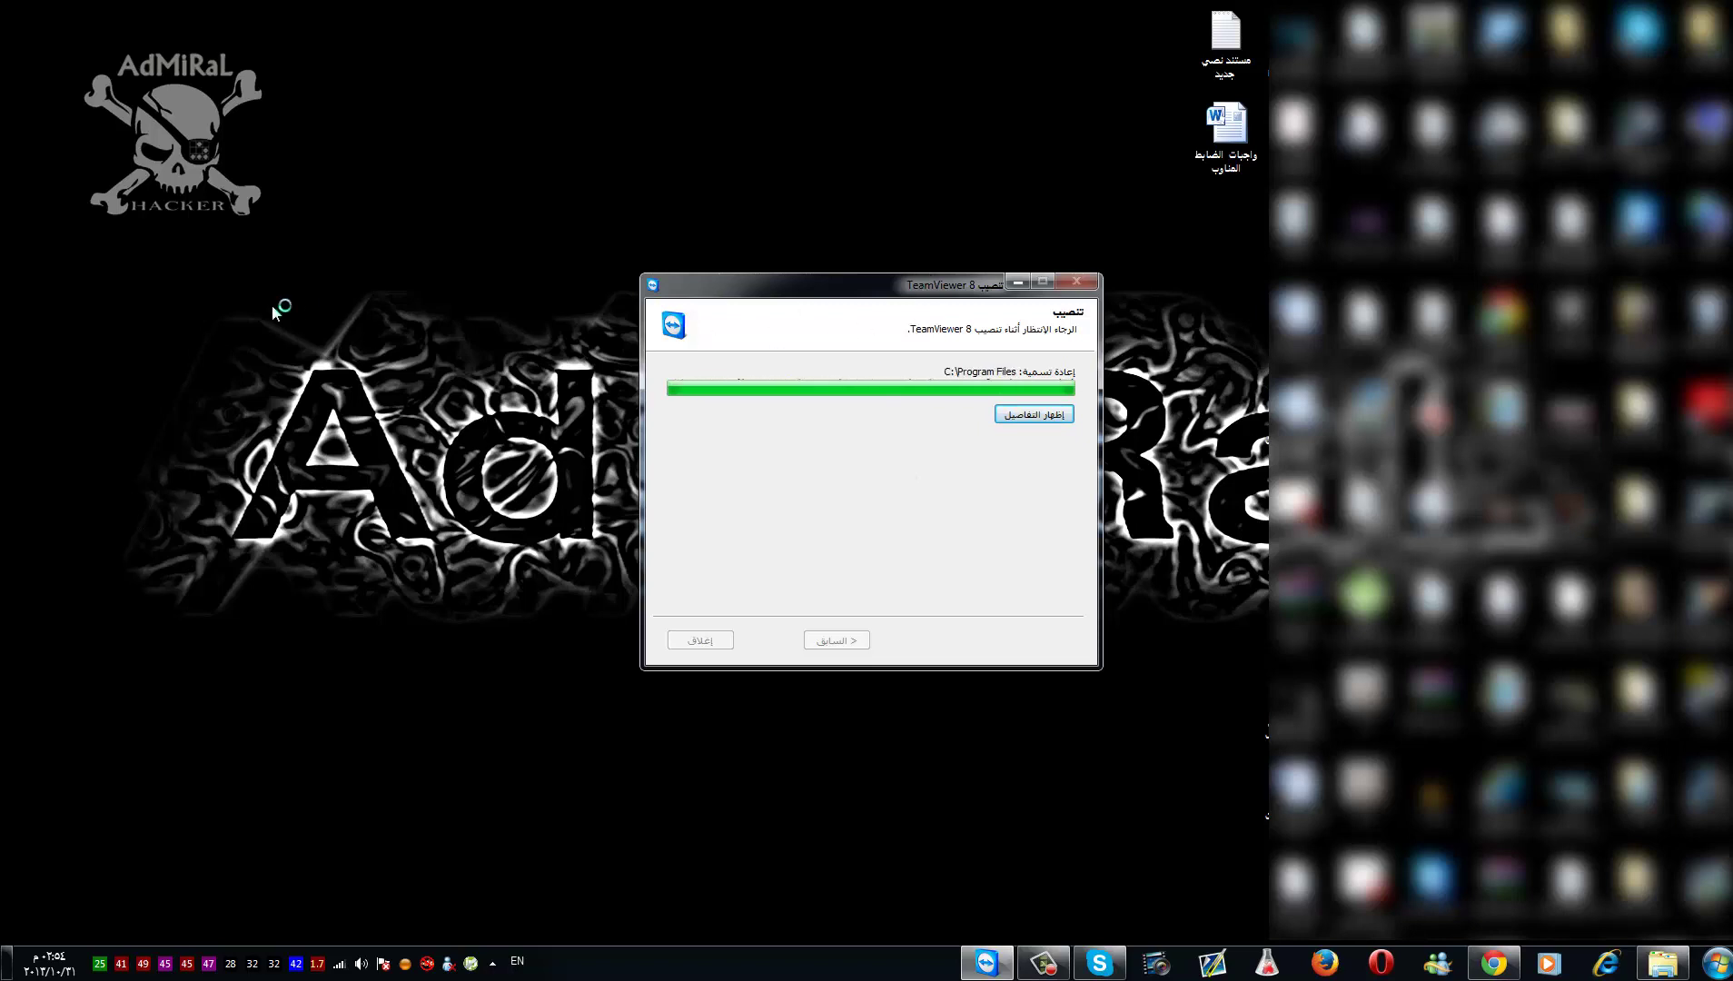
{"action": "right_click", "coordinate": [144, 289]}
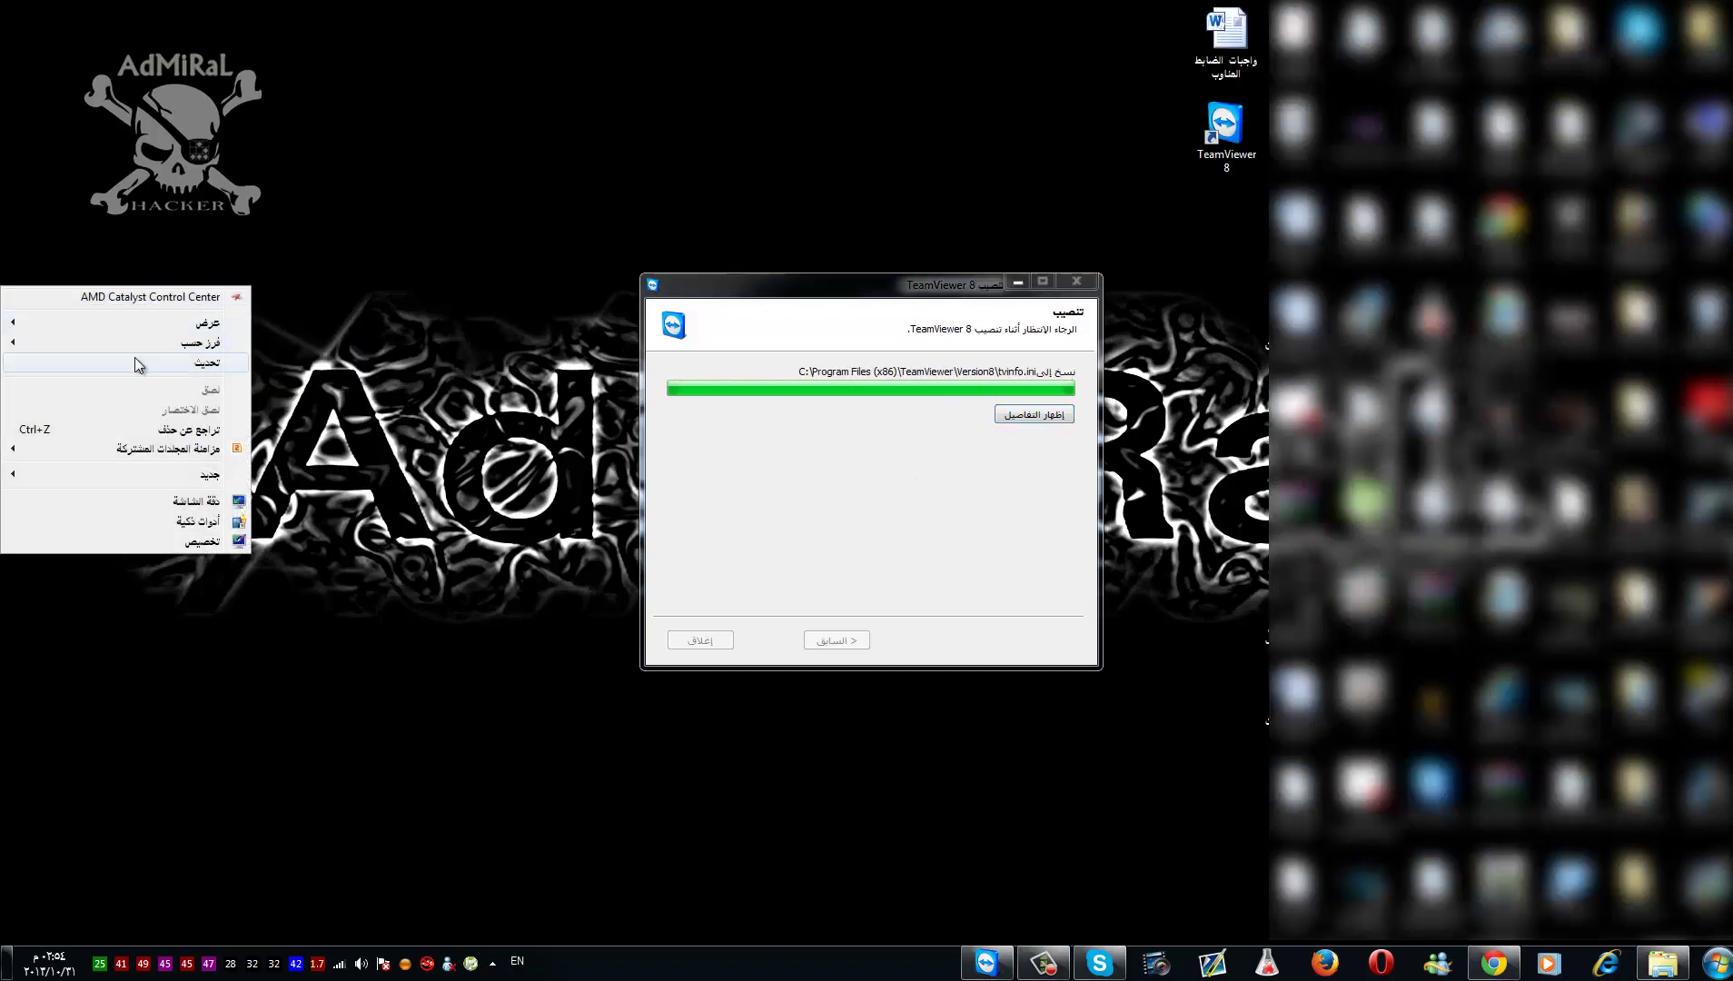
{"action": "left_click", "coordinate": [136, 362]}
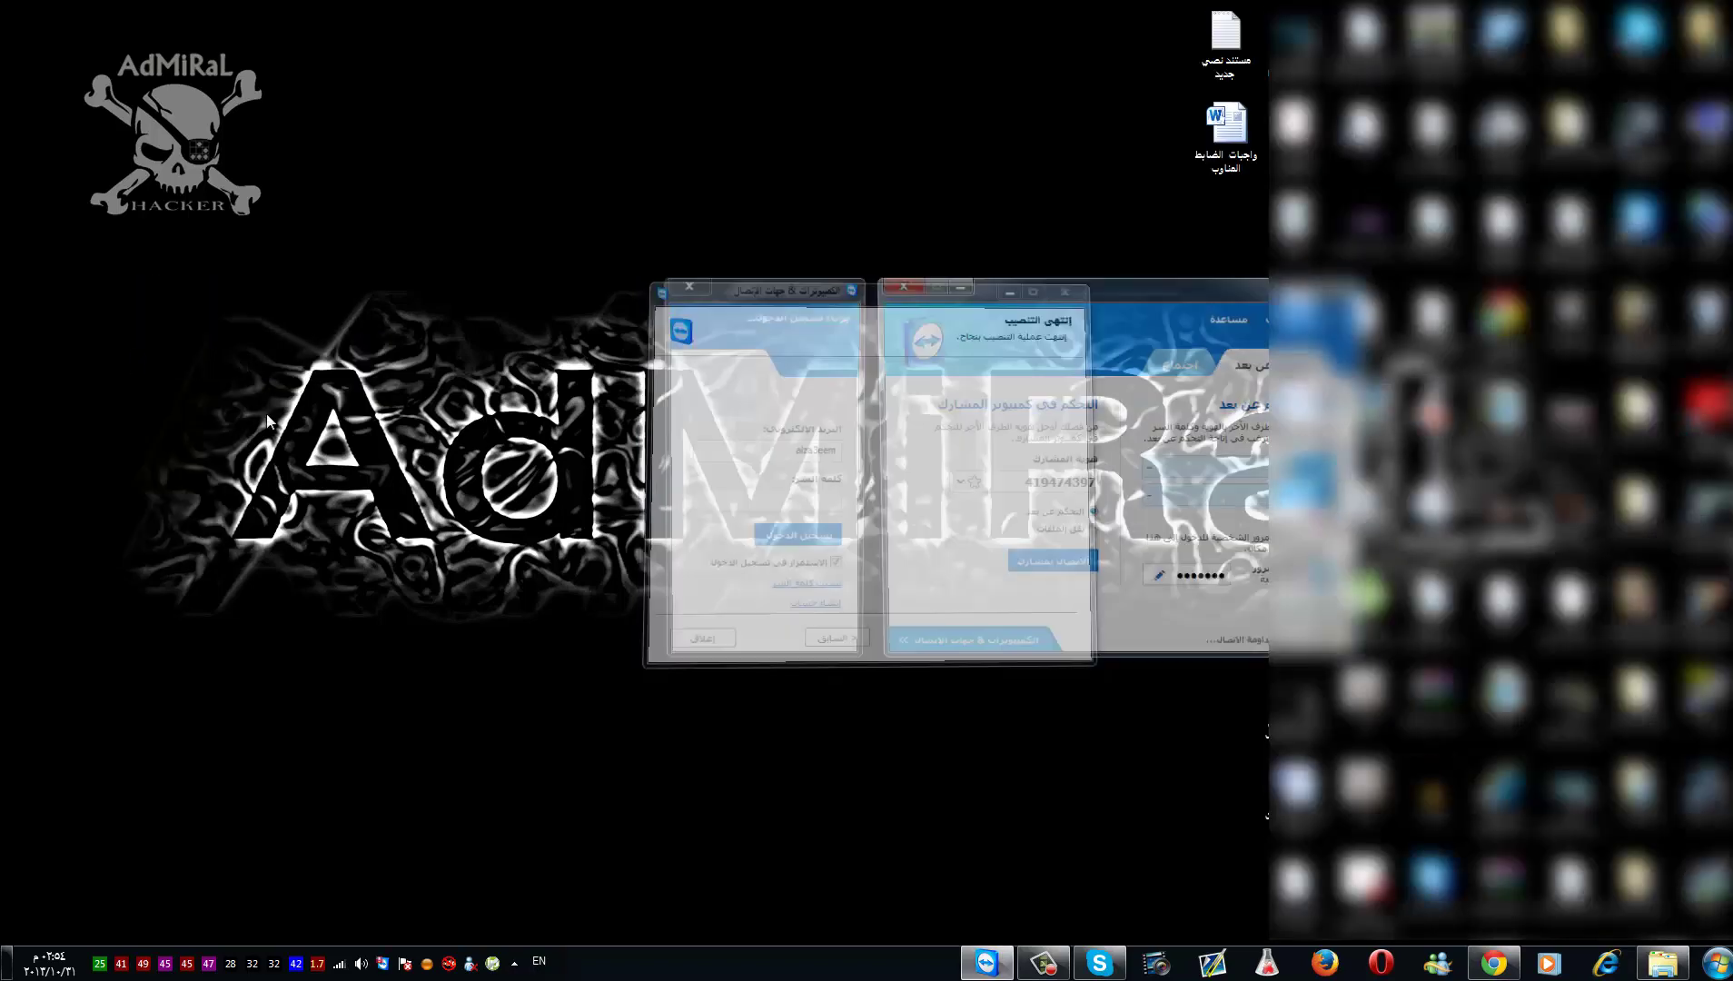
- Close the contacts sign-in panel, center the TeamViewer window and clear the Partner ID field
{"action": "left_click", "coordinate": [690, 281]}
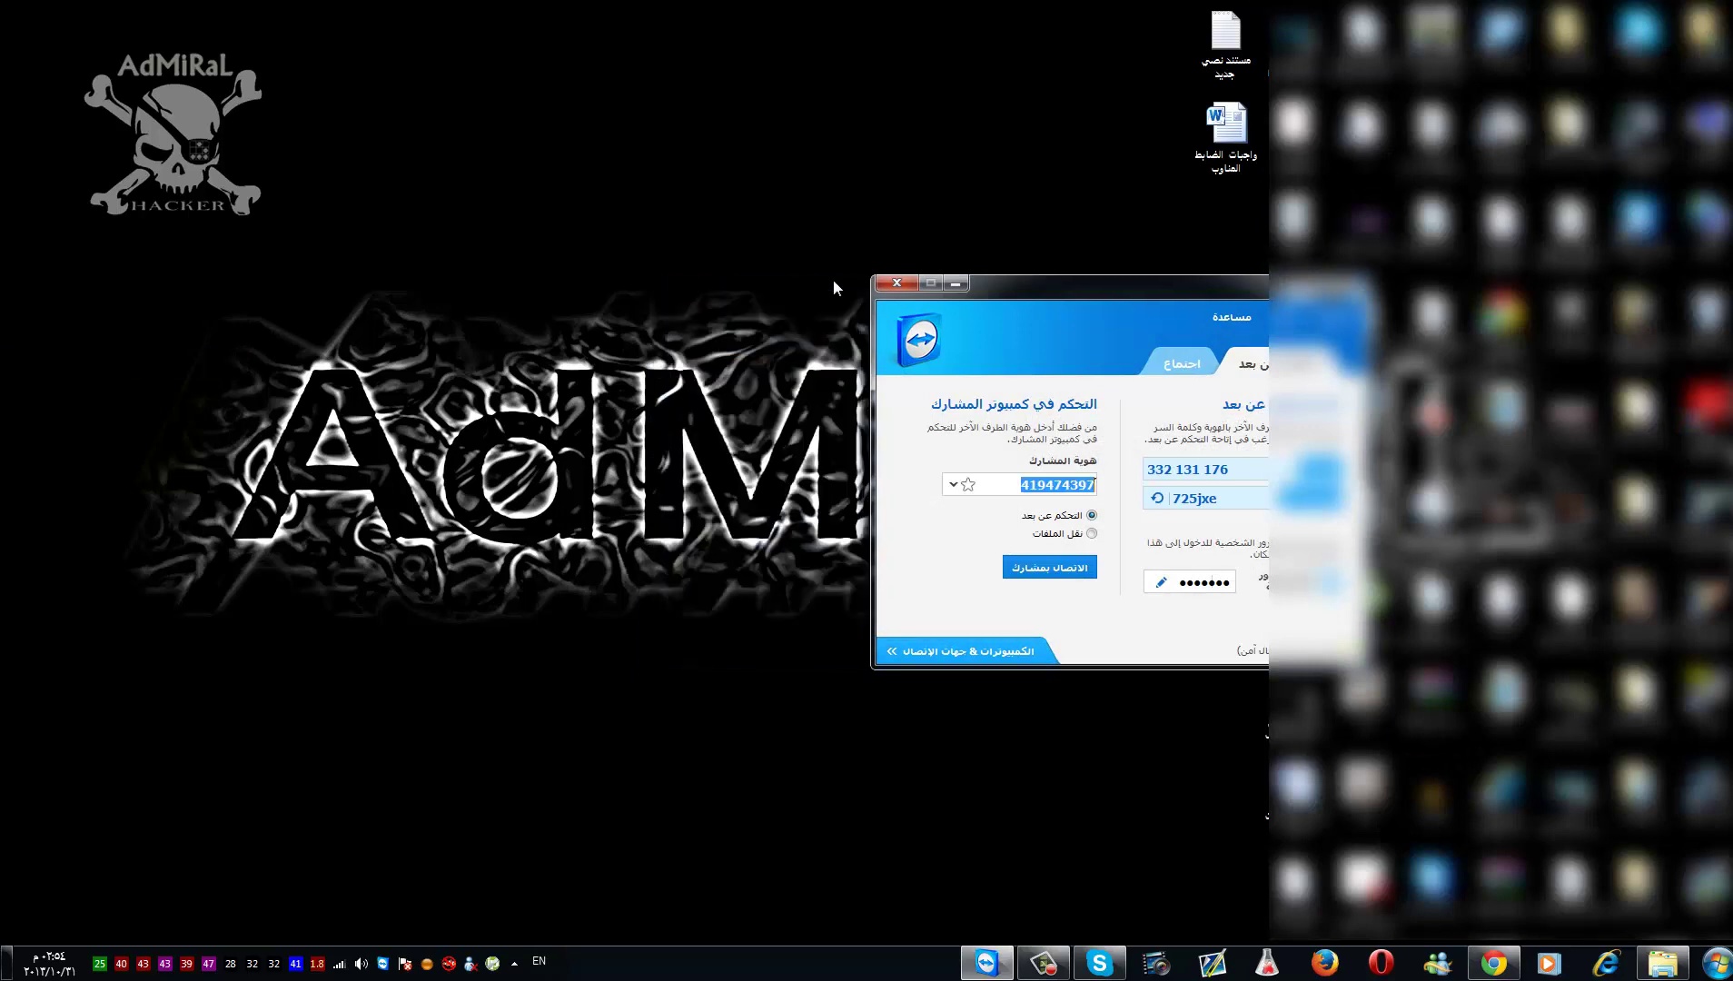
{"action": "left_click_drag", "start_coordinate": [1040, 289], "coordinate": [567, 244]}
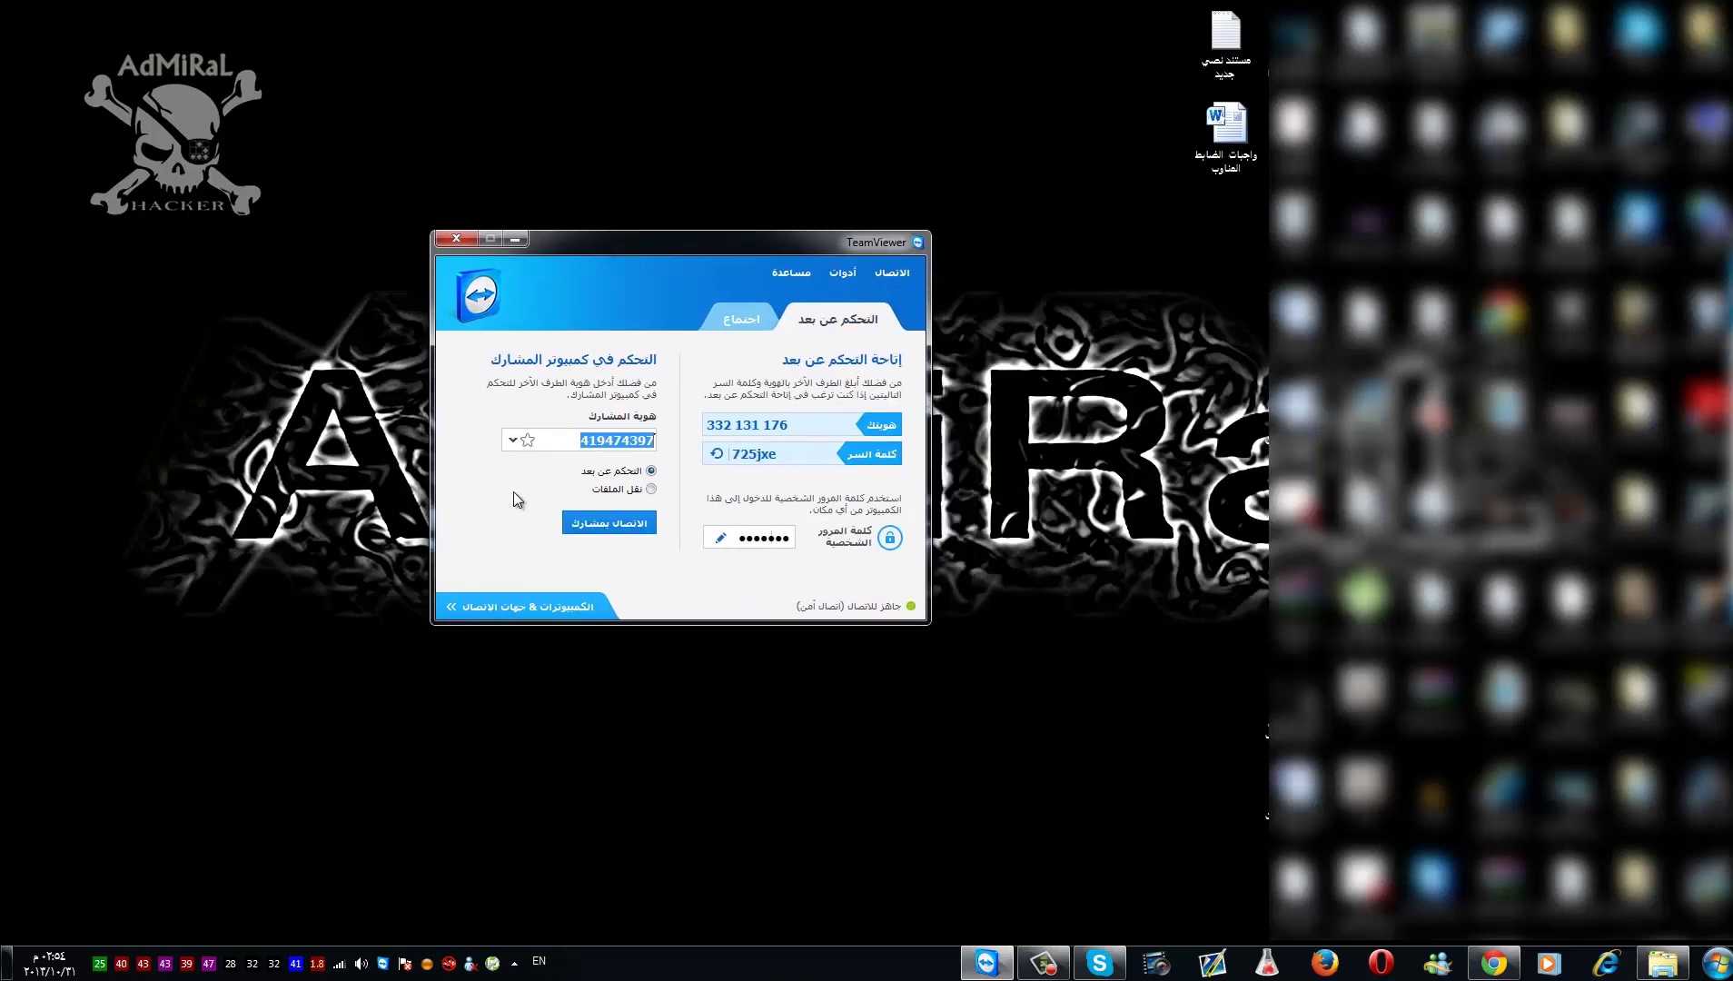
{"action": "key", "text": "BackSpace"}
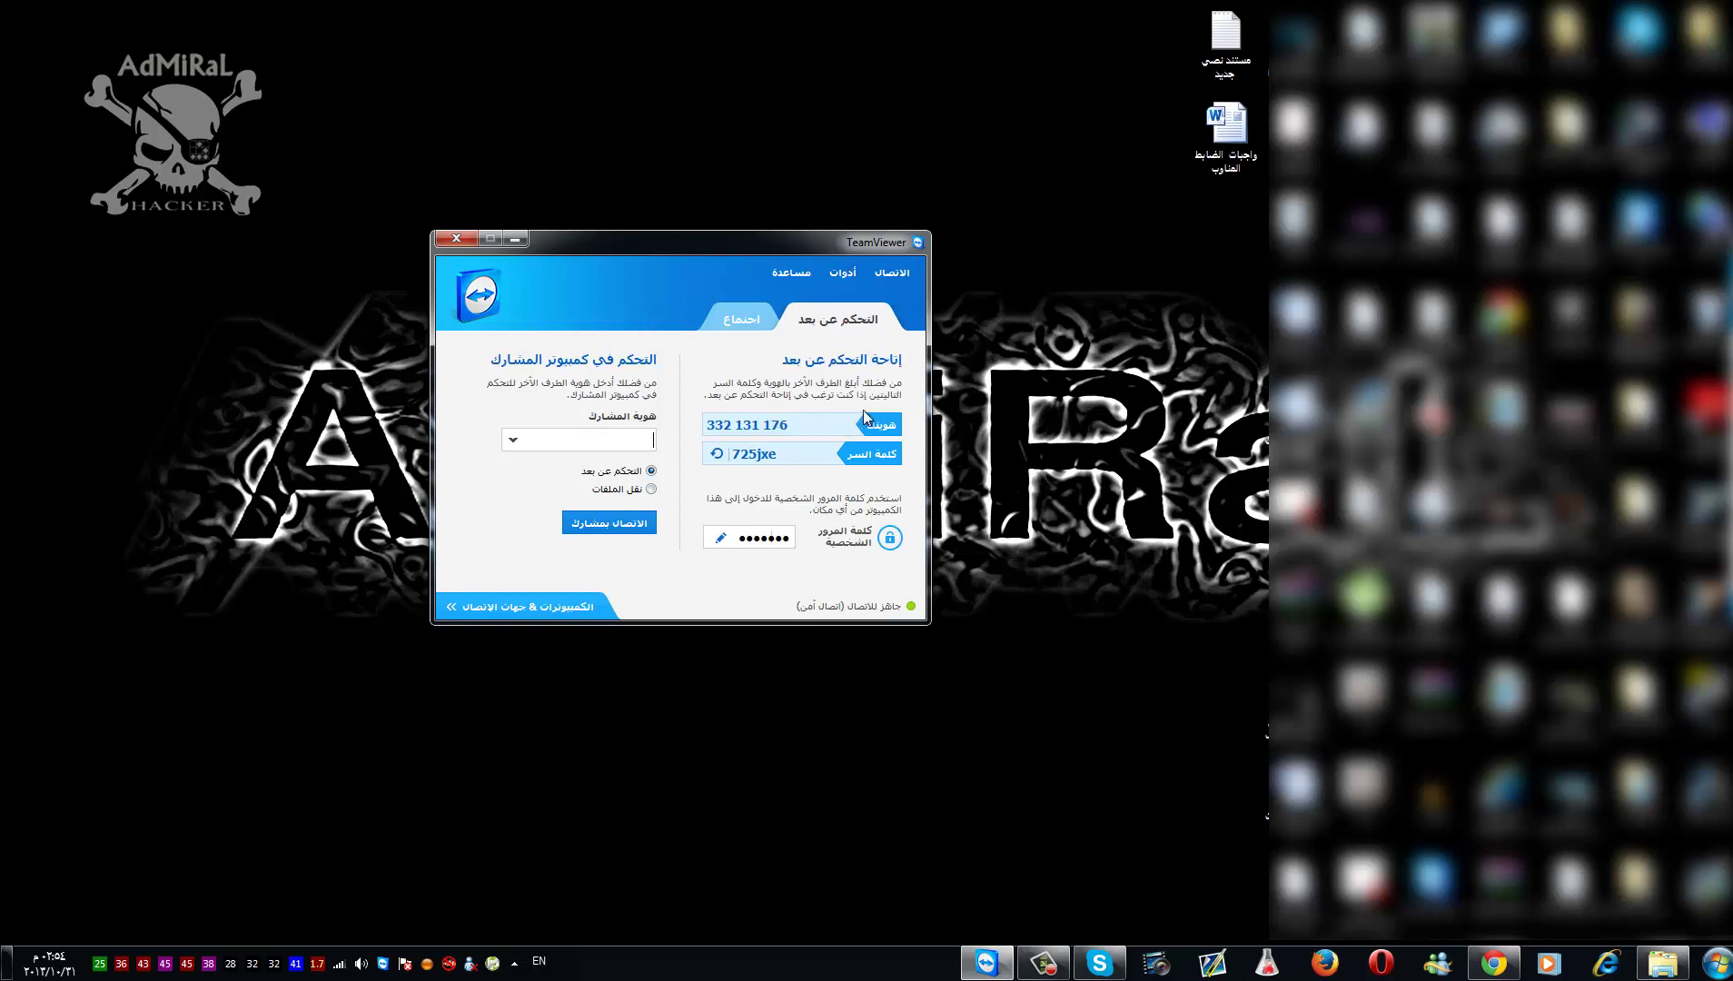
- Copy this computer's full TeamViewer ID and switch over to Skype
{"action": "left_click_drag", "start_coordinate": [798, 424], "coordinate": [674, 415]}
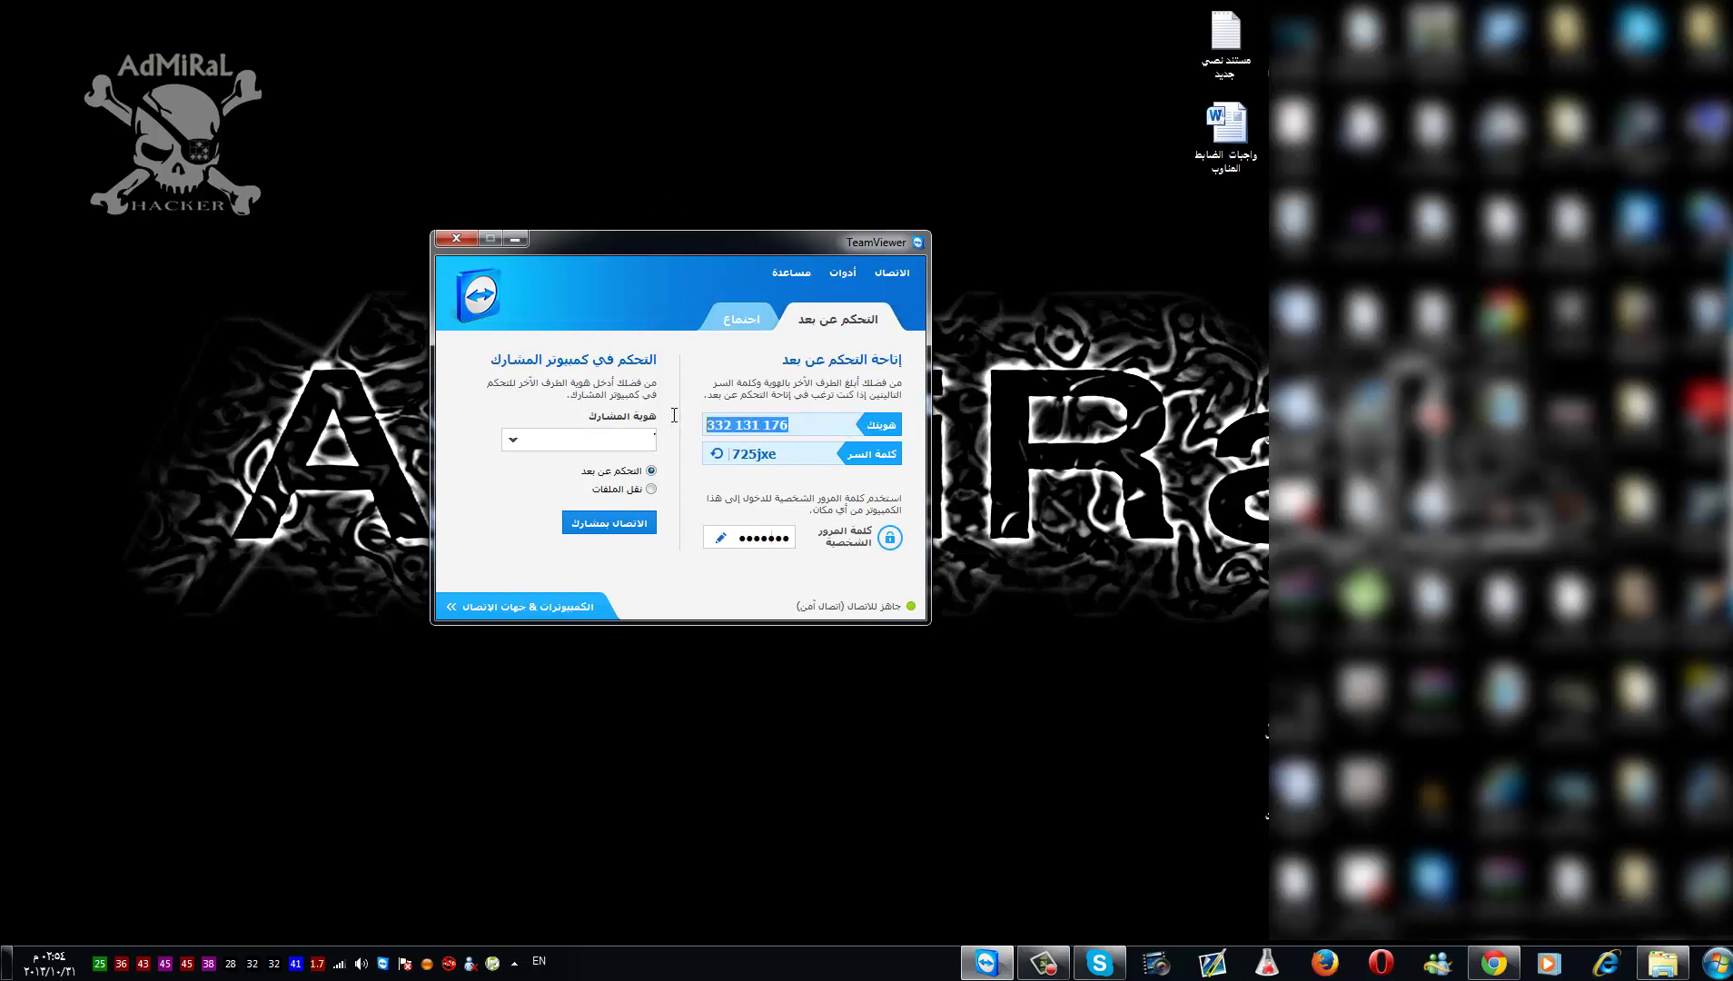
{"action": "left_click", "coordinate": [724, 425]}
{"action": "left_click_drag", "start_coordinate": [730, 425], "coordinate": [667, 454]}
{"action": "left_click", "coordinate": [732, 425]}
{"action": "left_click", "coordinate": [736, 427]}
{"action": "left_click", "coordinate": [815, 427]}
{"action": "left_click_drag", "start_coordinate": [815, 432], "coordinate": [694, 433]}
{"action": "right_click", "coordinate": [726, 431]}
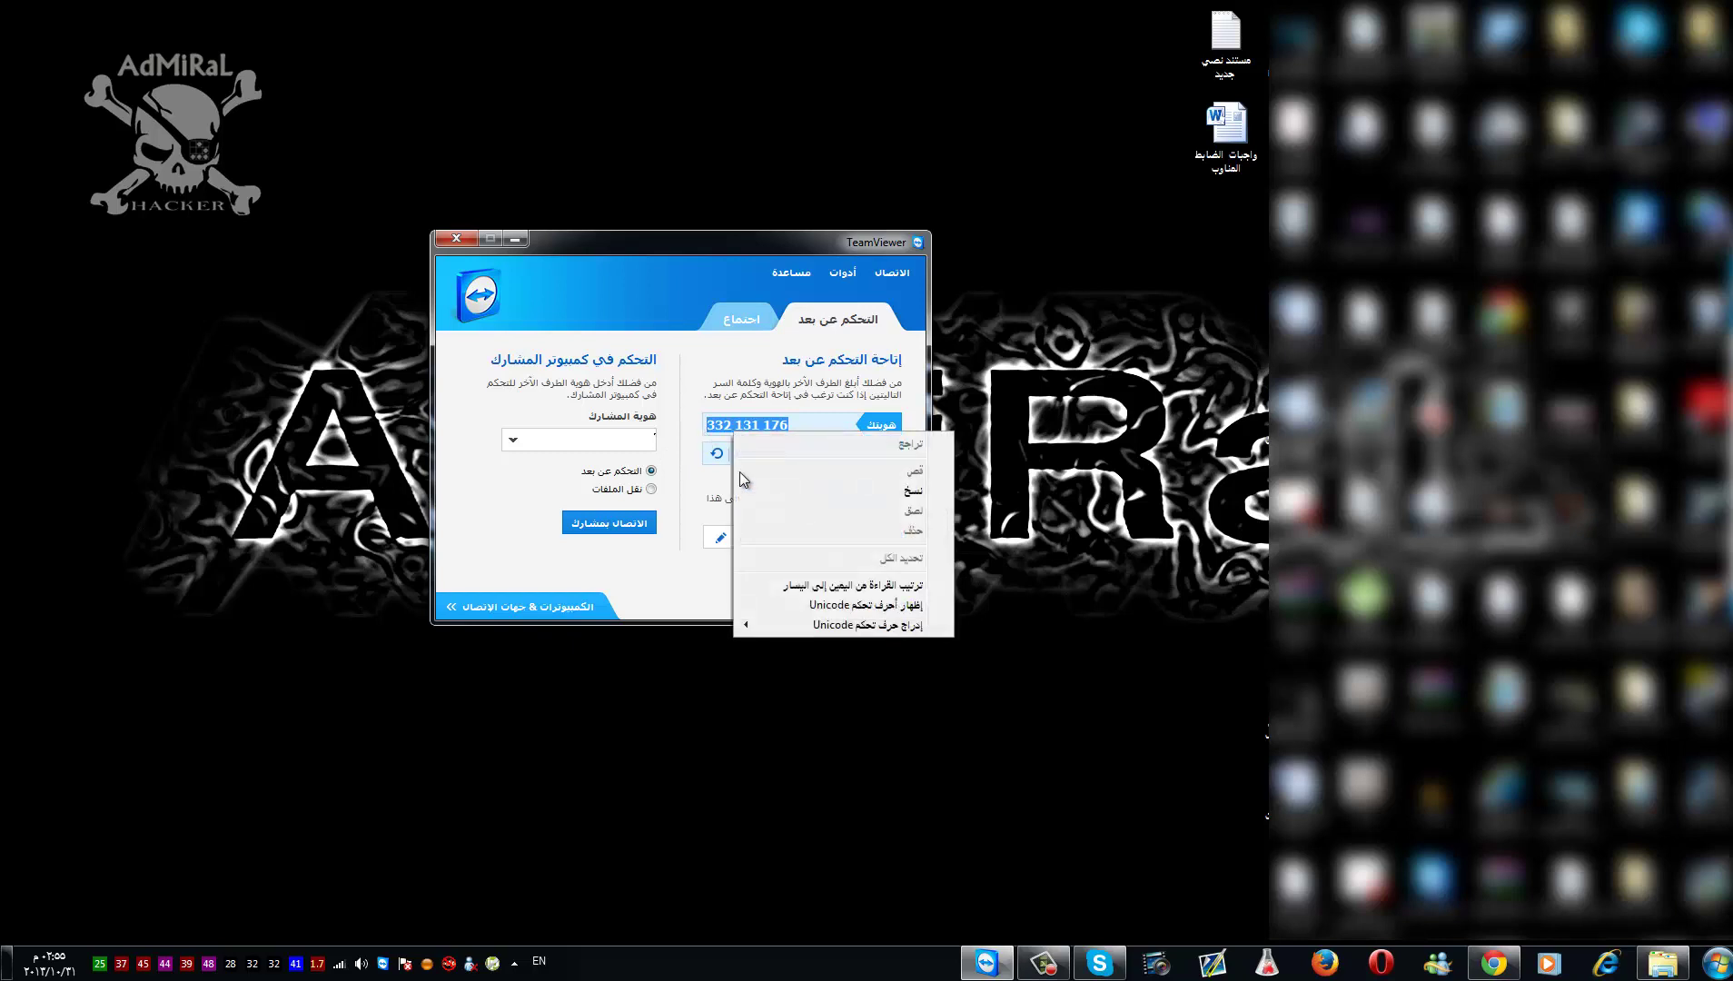
{"action": "left_click", "coordinate": [795, 496]}
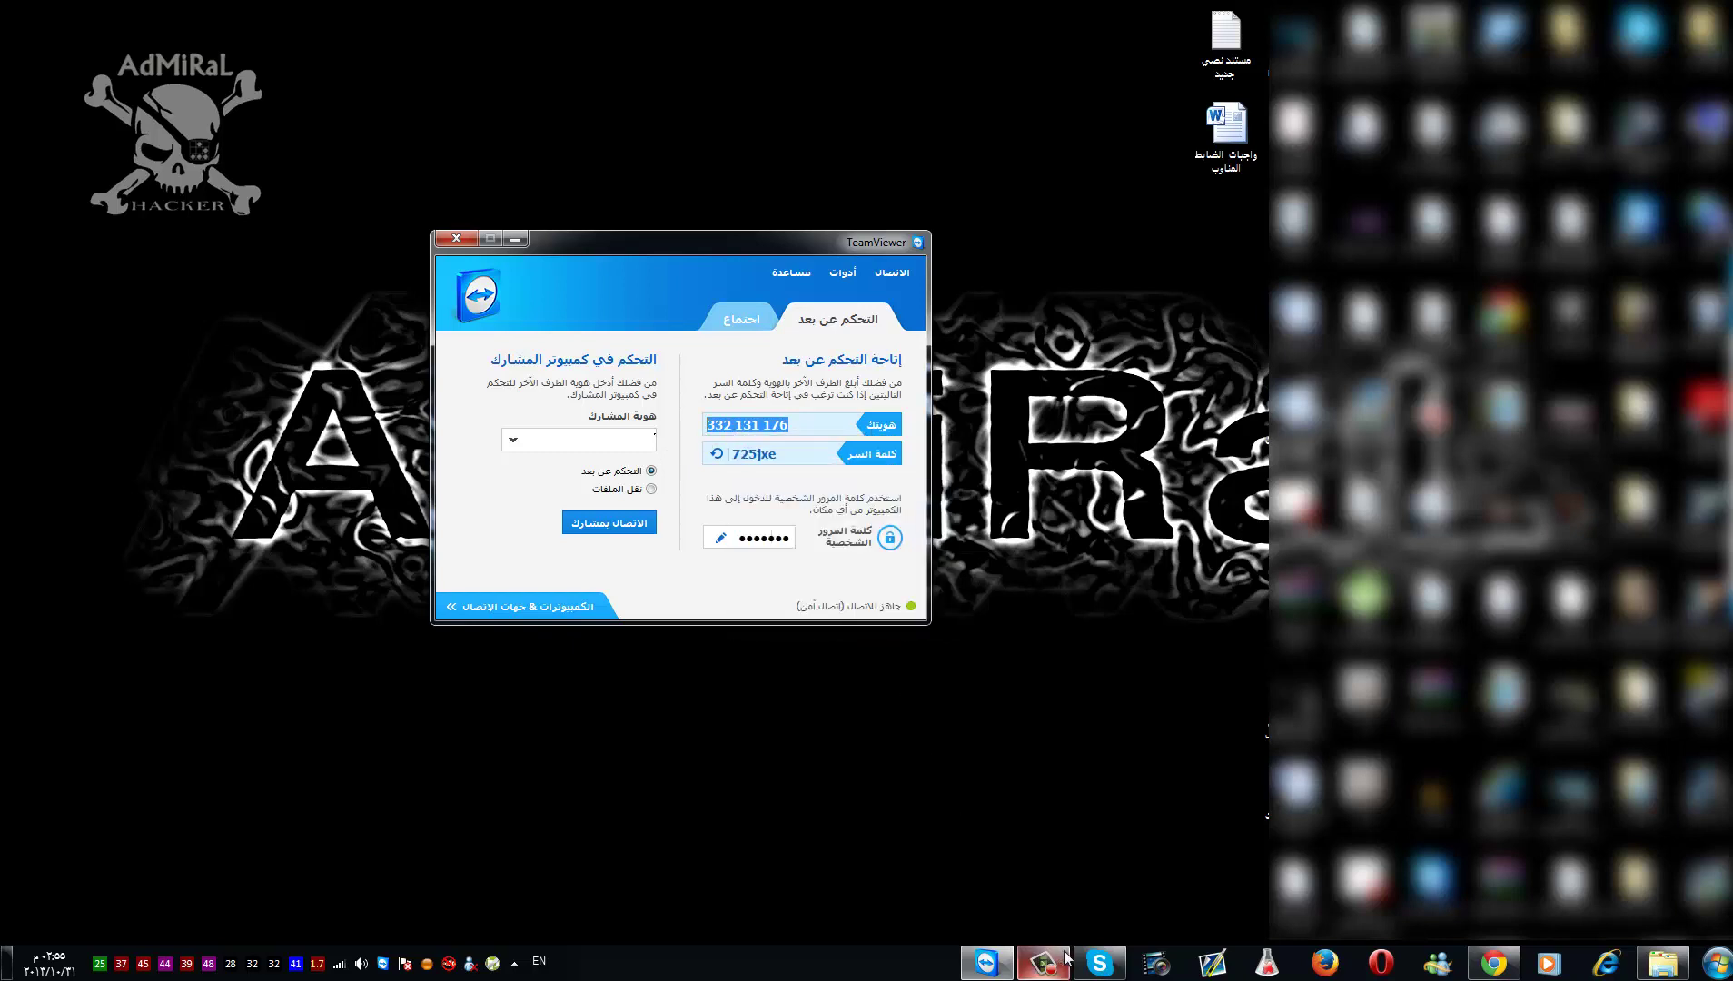
{"action": "left_click", "coordinate": [1100, 961]}
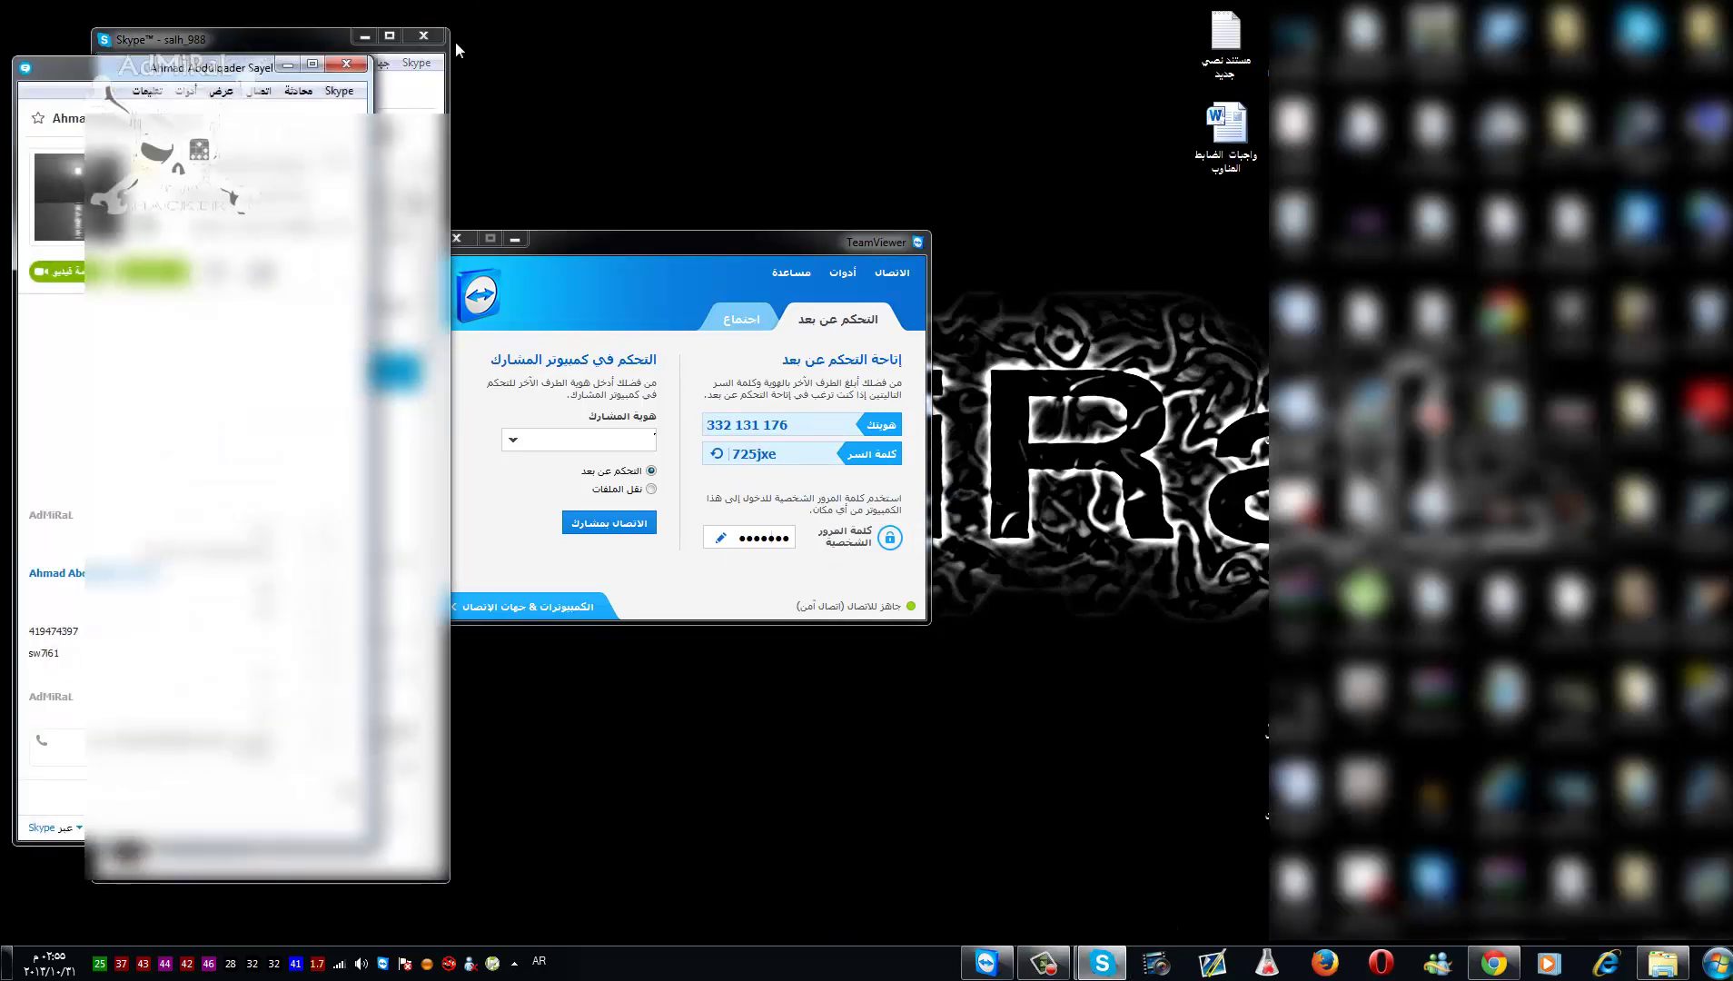
- Paste the copied TeamViewer ID into the Skype chat and send it
{"action": "left_click", "coordinate": [441, 40]}
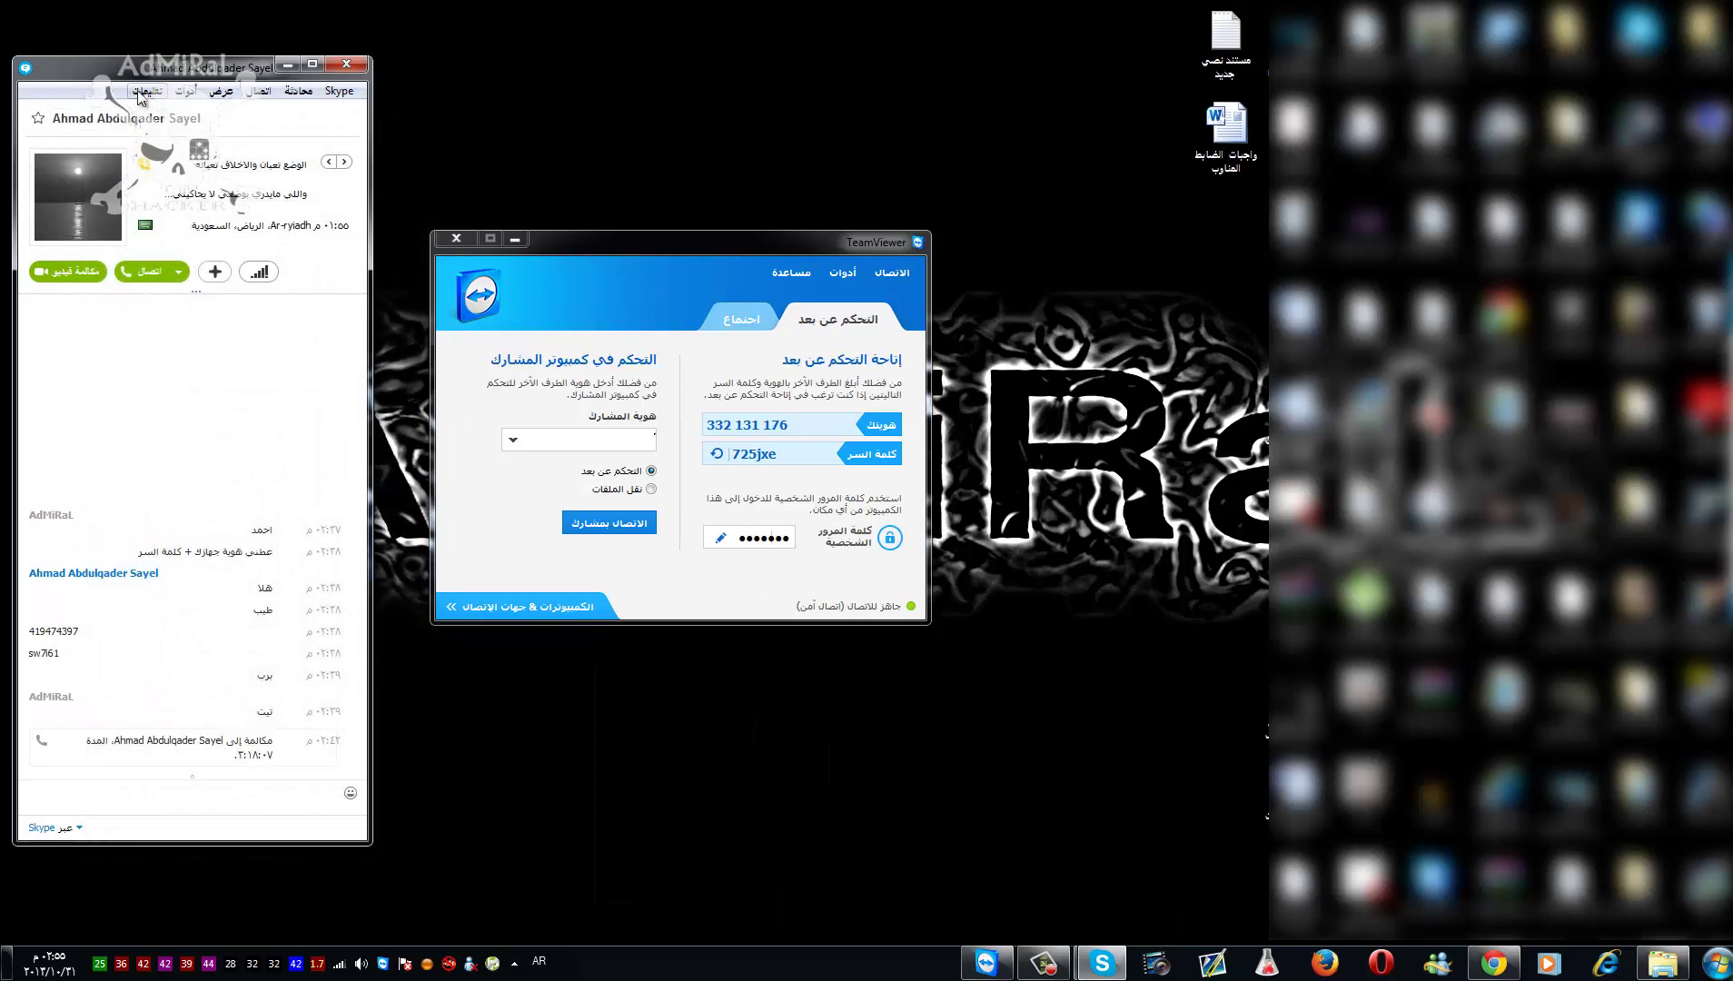
{"action": "left_click_drag", "start_coordinate": [177, 77], "coordinate": [215, 114]}
{"action": "right_click", "coordinate": [277, 828]}
{"action": "left_click", "coordinate": [249, 766]}
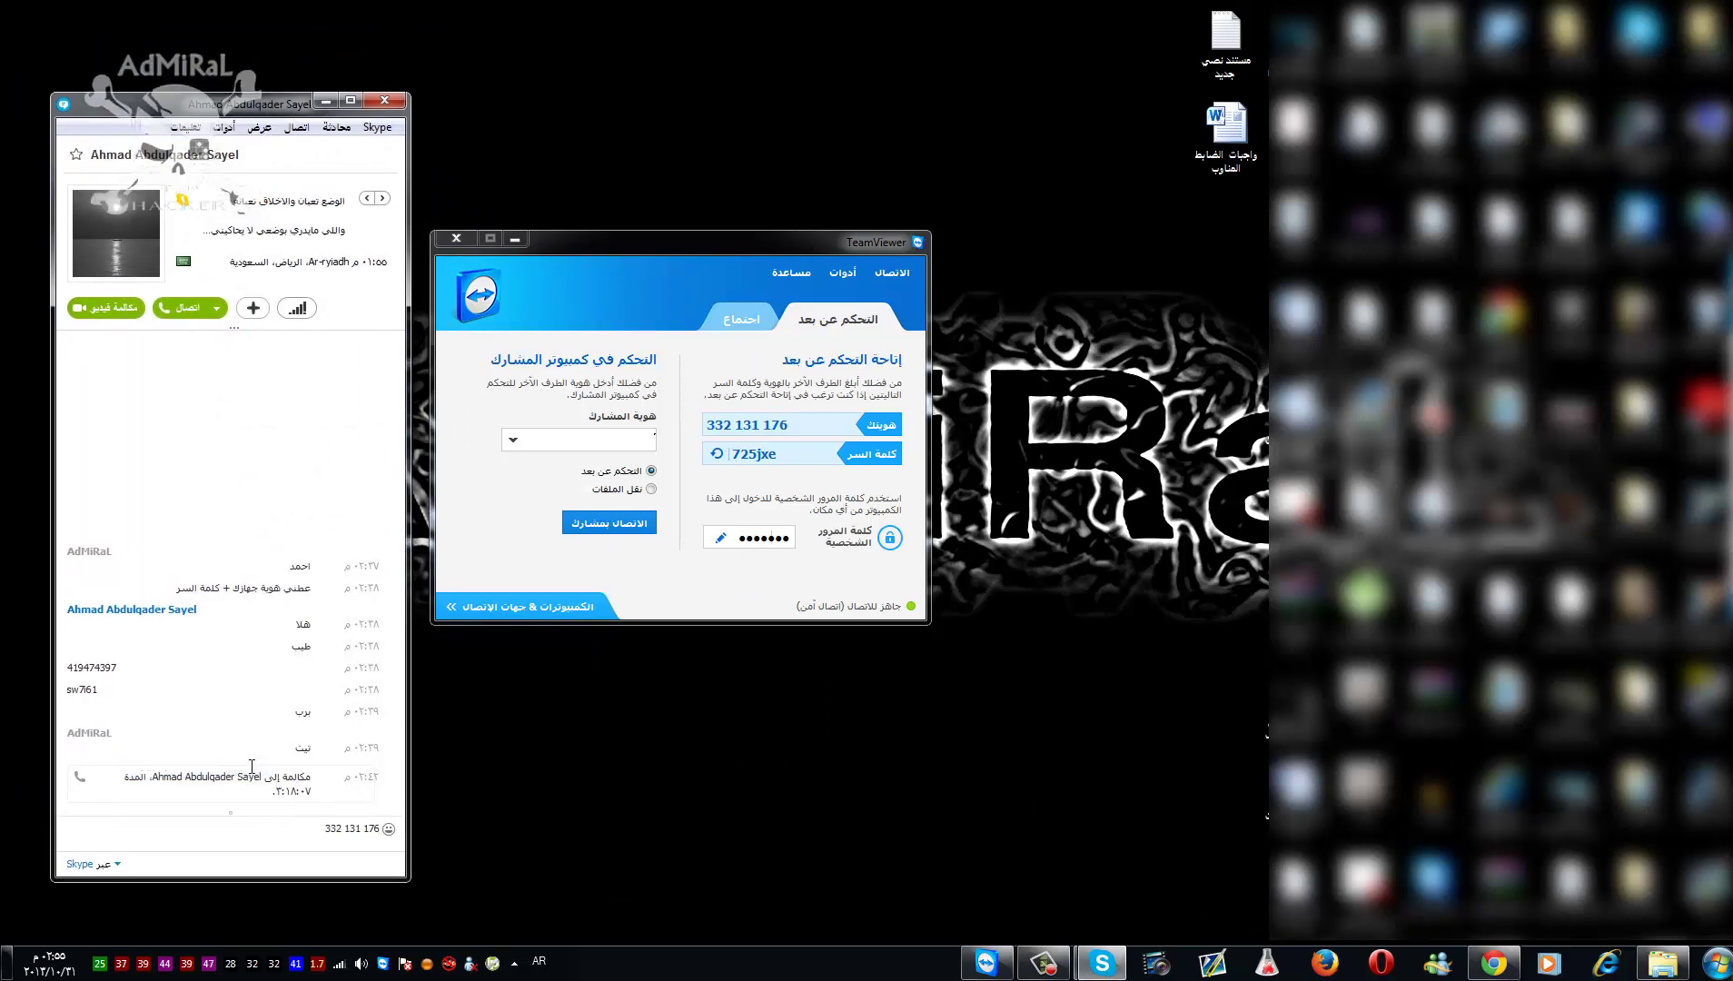
{"action": "key", "text": "Return"}
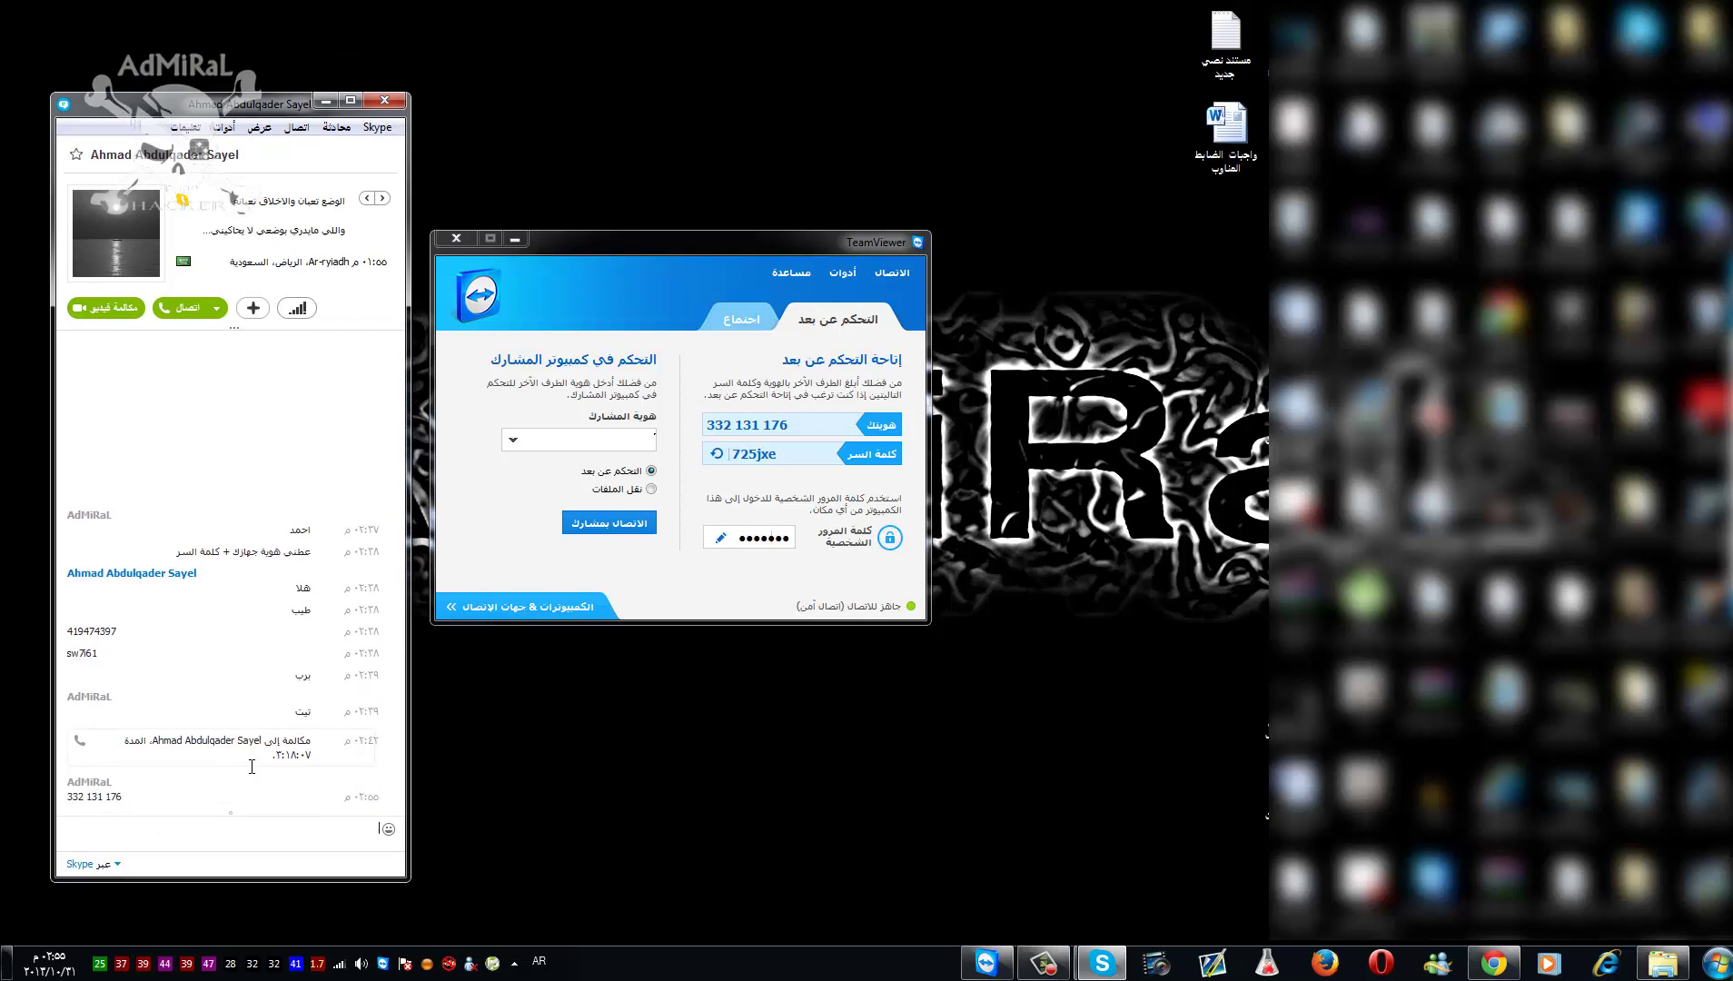
- Copy the TeamViewer session password and send it as a second Skype message
{"action": "double_click", "coordinate": [784, 454]}
{"action": "right_click", "coordinate": [784, 454]}
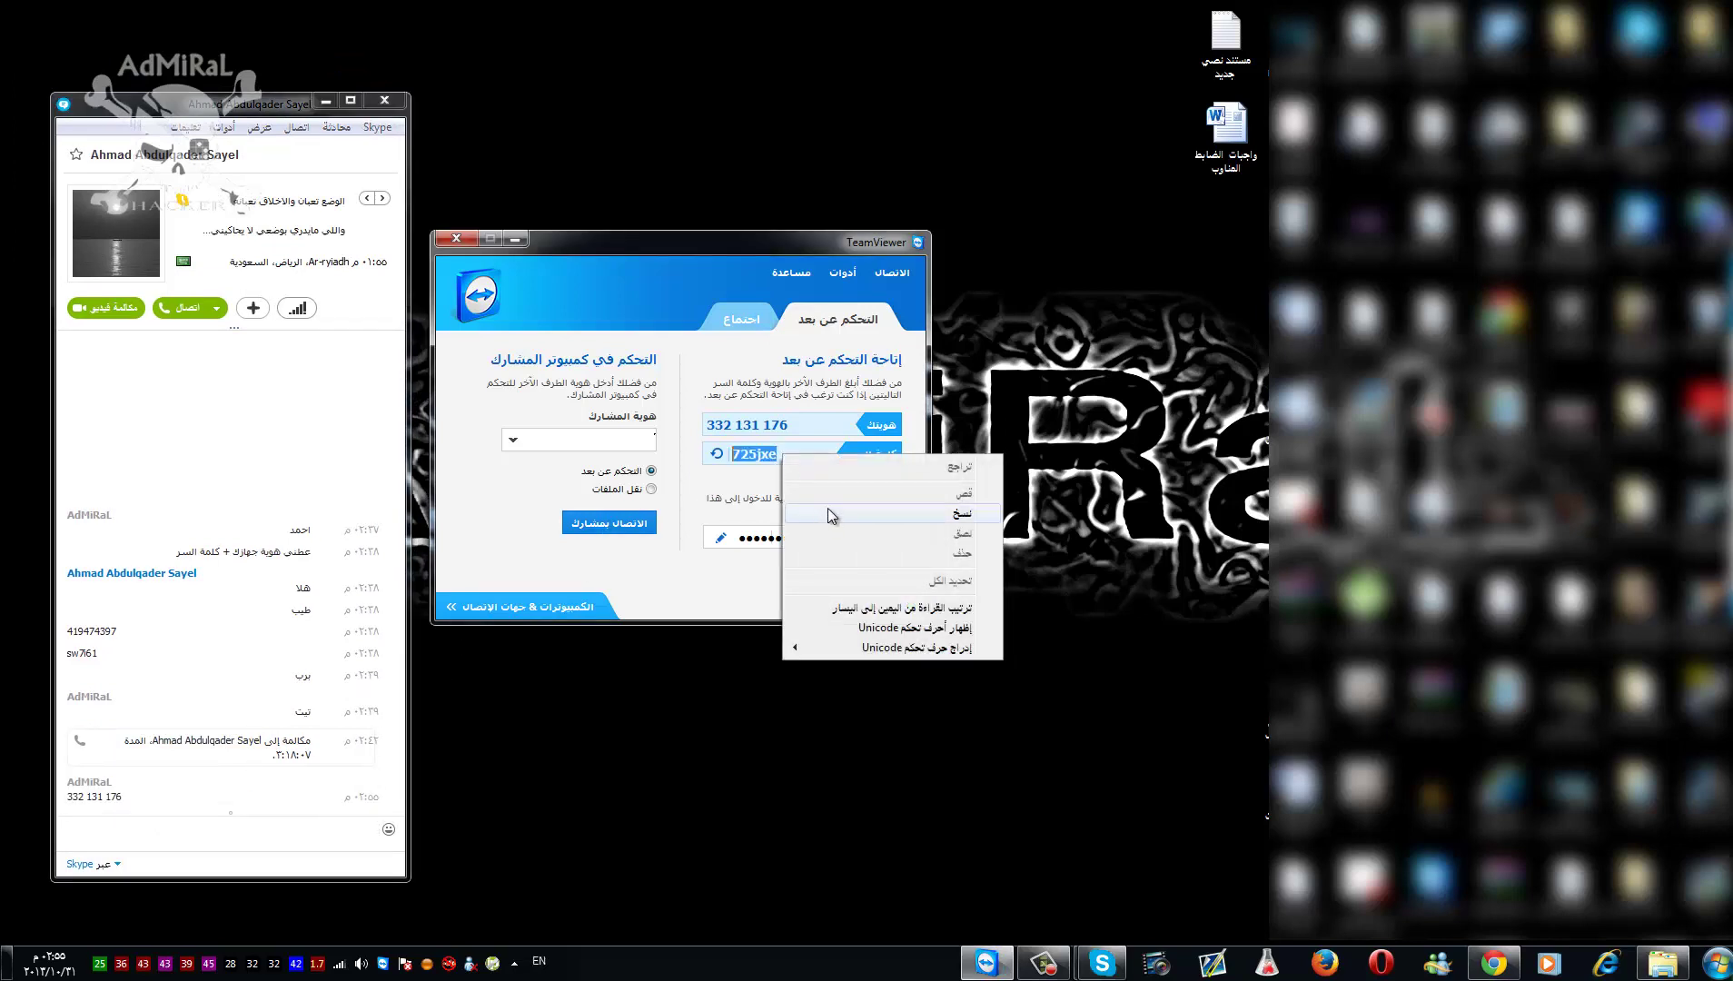
{"action": "left_click", "coordinate": [827, 510]}
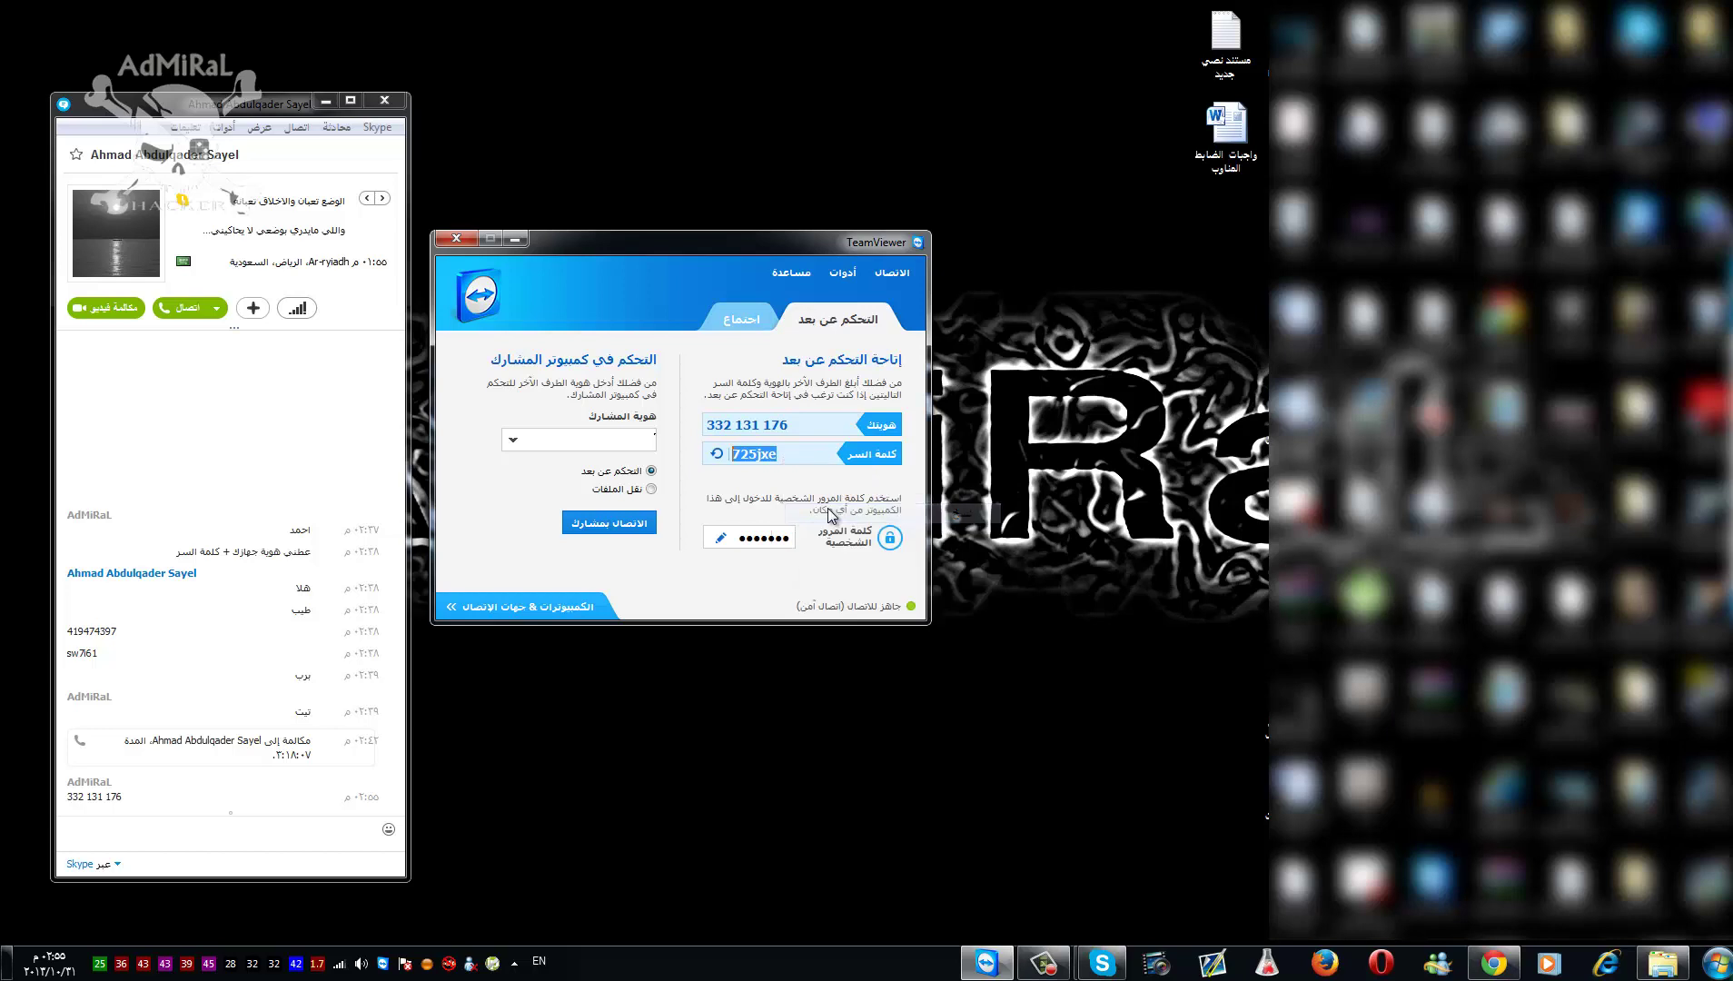
{"action": "left_click", "coordinate": [132, 826]}
{"action": "right_click", "coordinate": [132, 825]}
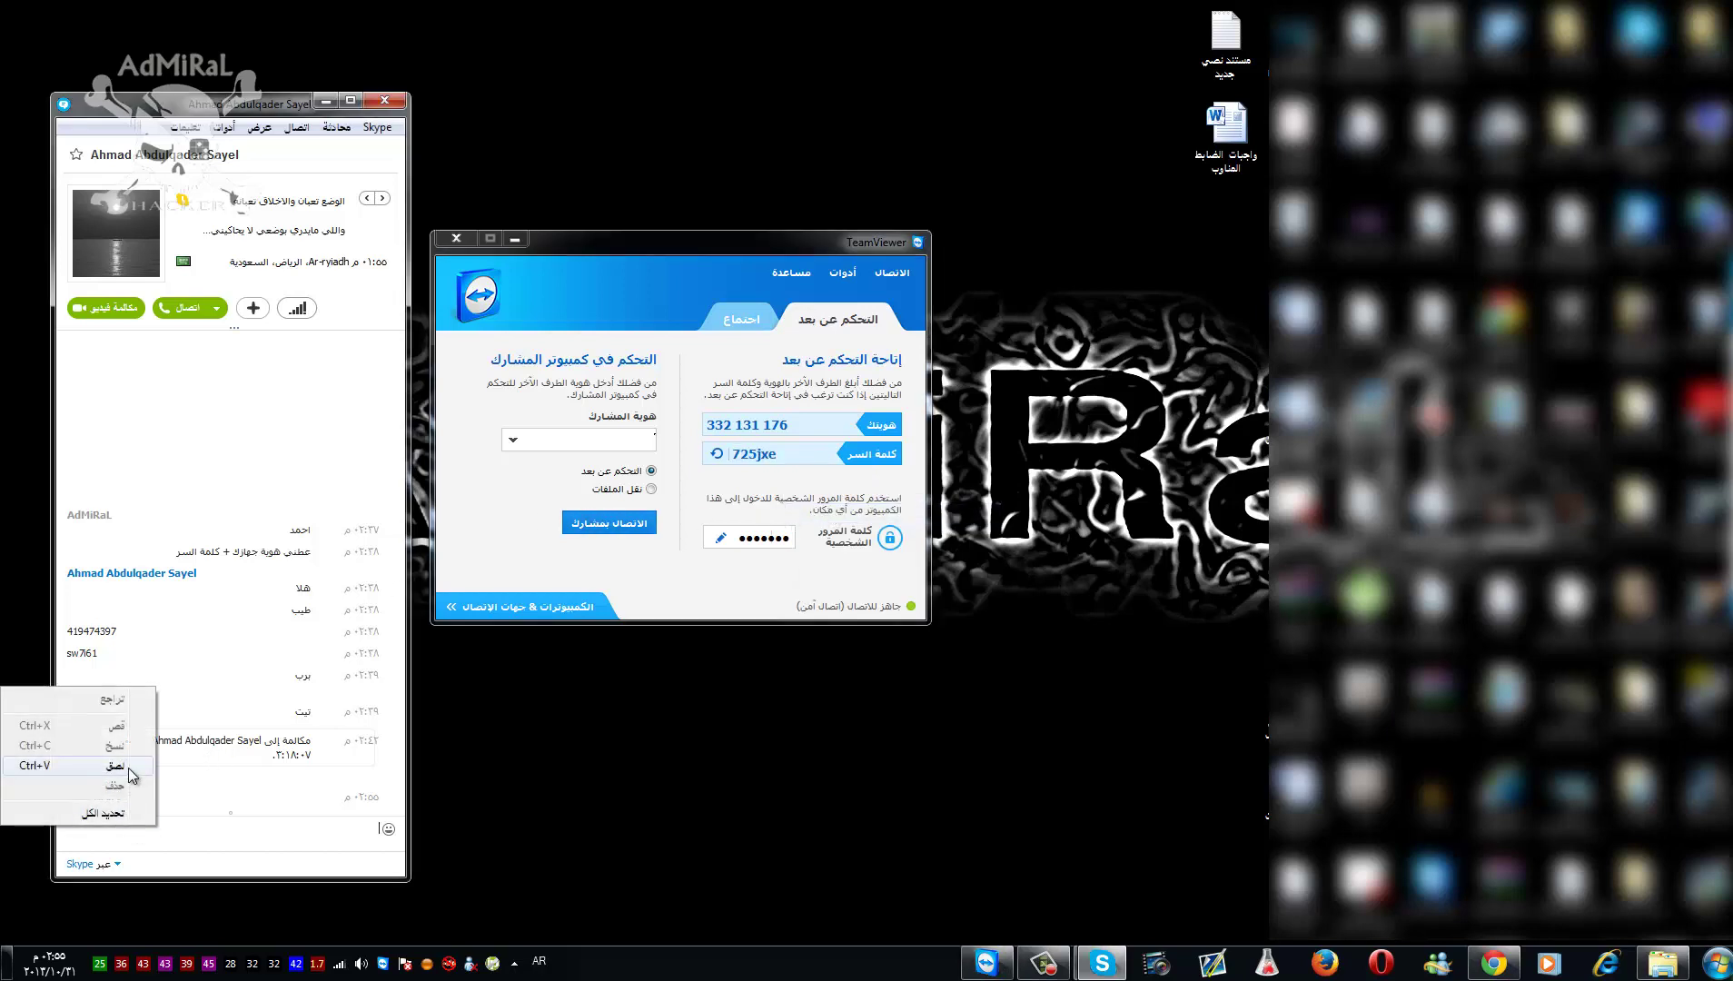
{"action": "left_click", "coordinate": [132, 774]}
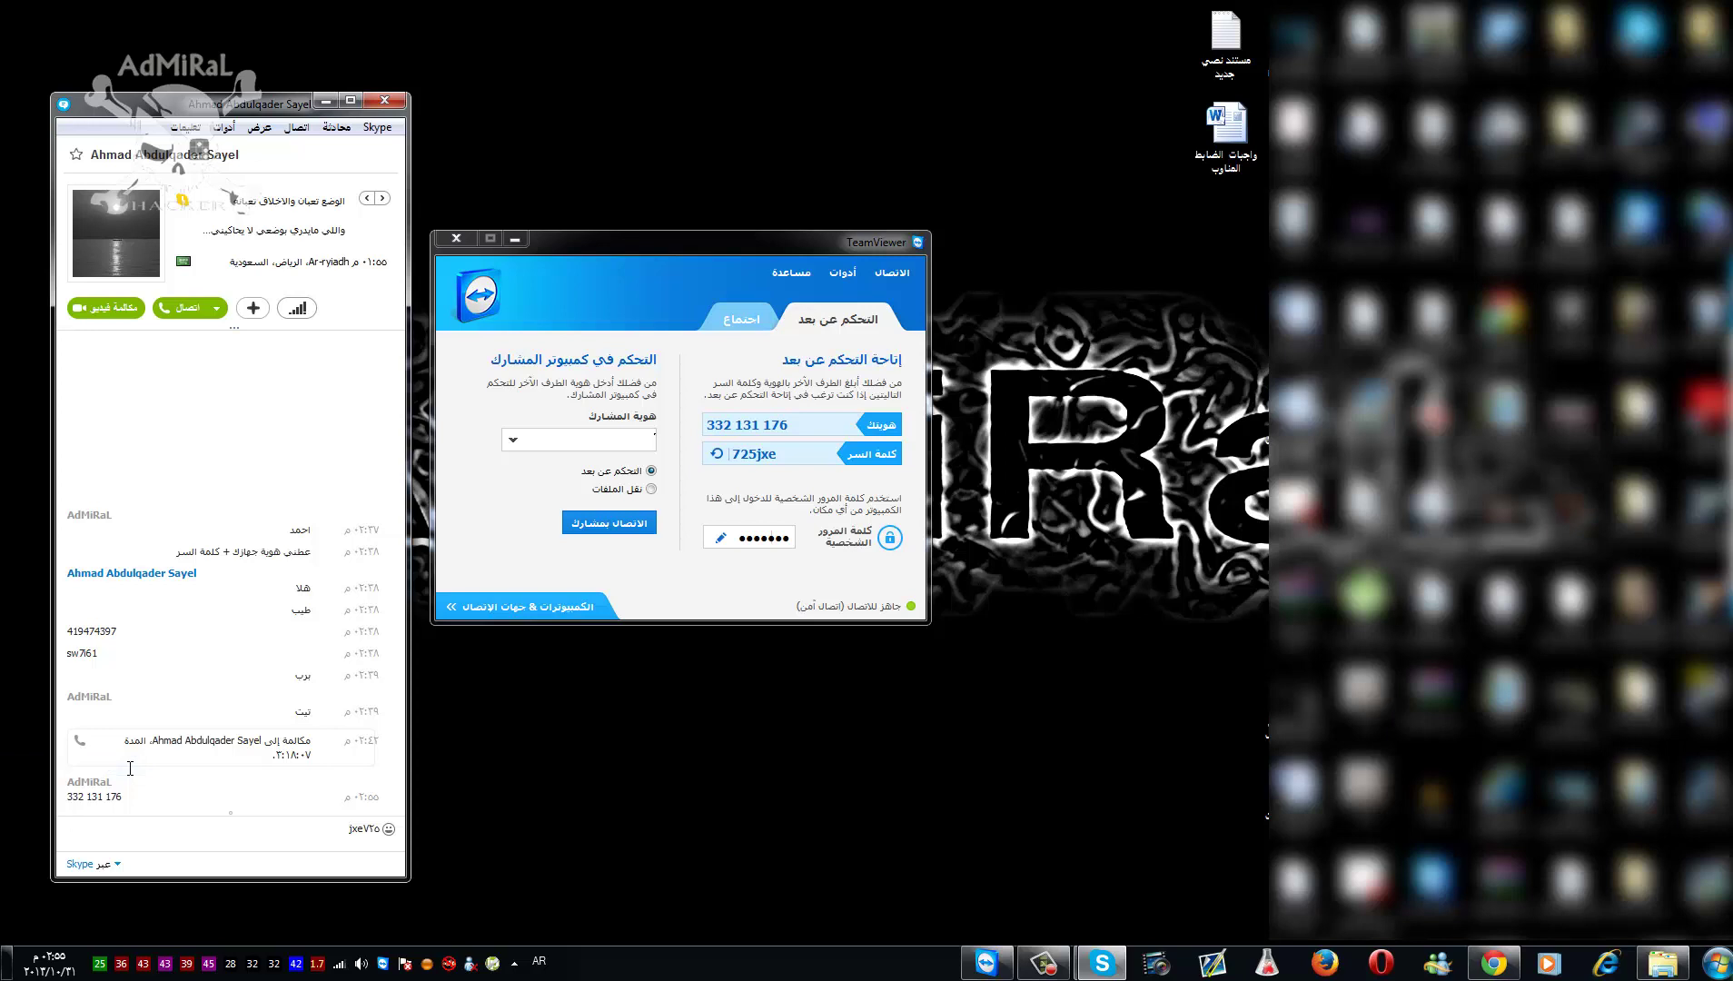
{"action": "key", "text": "Return"}
- Highlight the shared ID message in the chat and return to TeamViewer
{"action": "left_click", "coordinate": [130, 769]}
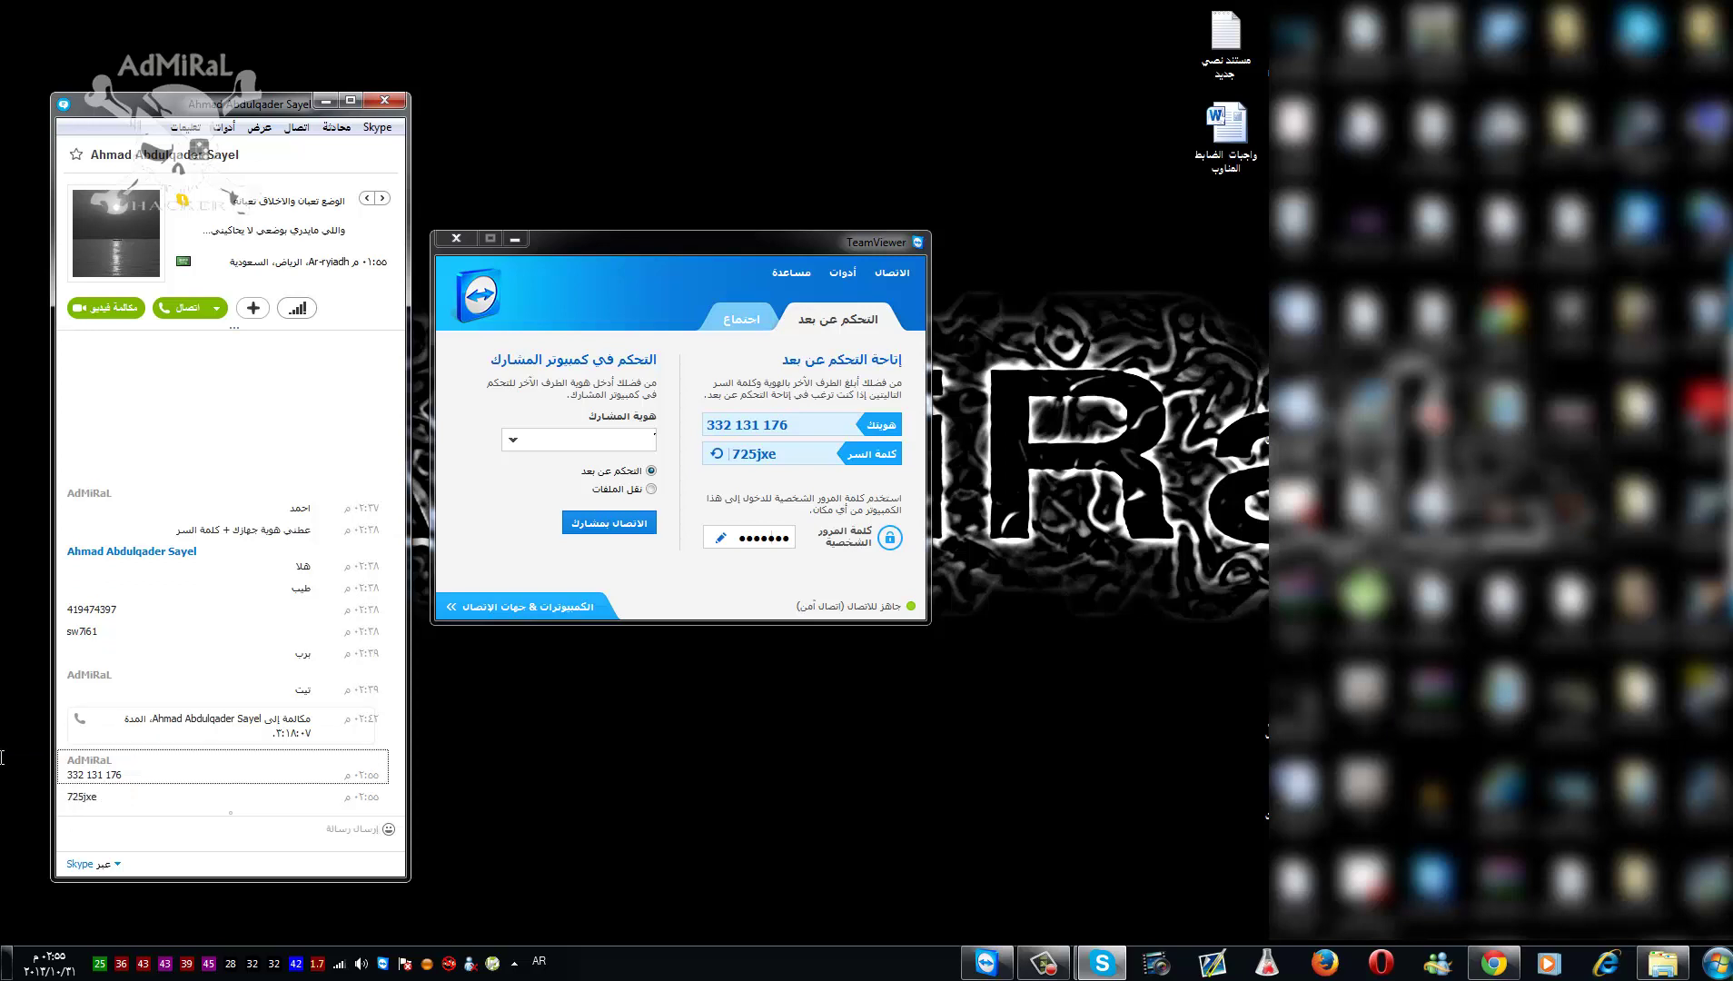
{"action": "mouse_move", "coordinate": [61, 771]}
{"action": "left_mouse_down"}
{"action": "mouse_move", "coordinate": [122, 774]}
{"action": "mouse_move", "coordinate": [61, 800]}
{"action": "left_mouse_up"}
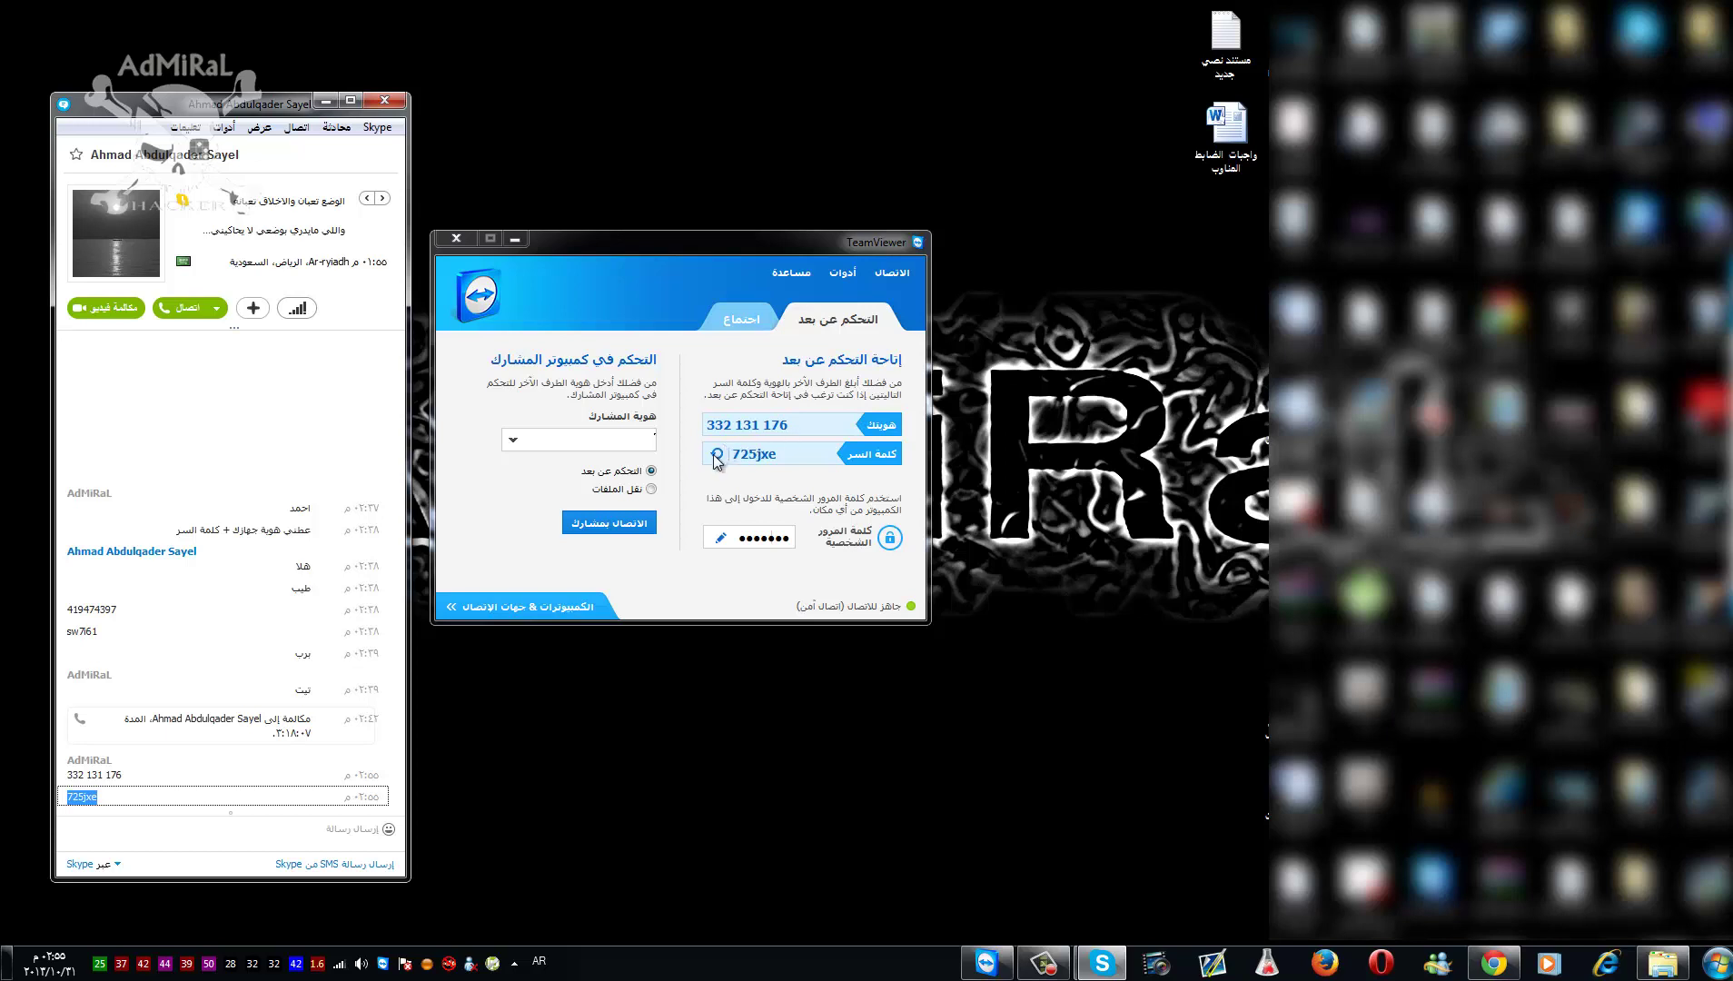
{"action": "left_click", "coordinate": [698, 236]}
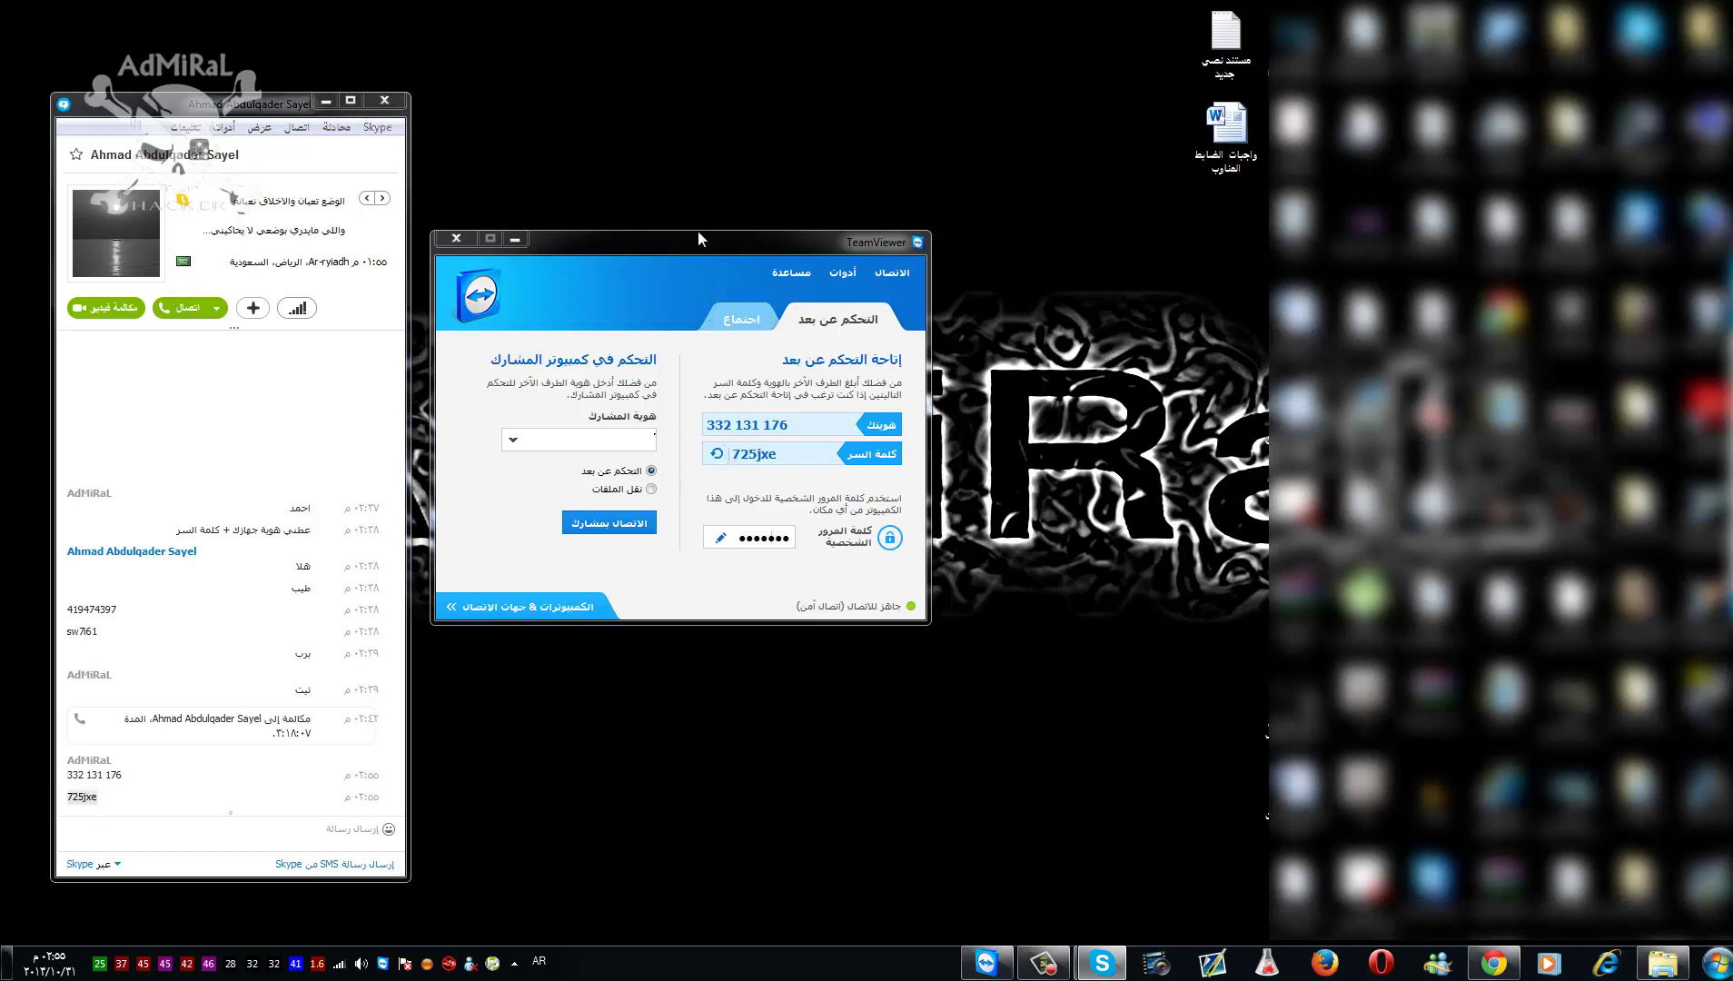
- Close the Skype chat, generate a new random session password, then reopen the chat
{"action": "mouse_move", "coordinate": [777, 221]}
{"action": "left_mouse_down"}
{"action": "mouse_move", "coordinate": [819, 199]}
{"action": "mouse_move", "coordinate": [791, 227]}
{"action": "mouse_move", "coordinate": [806, 214]}
{"action": "left_mouse_up"}
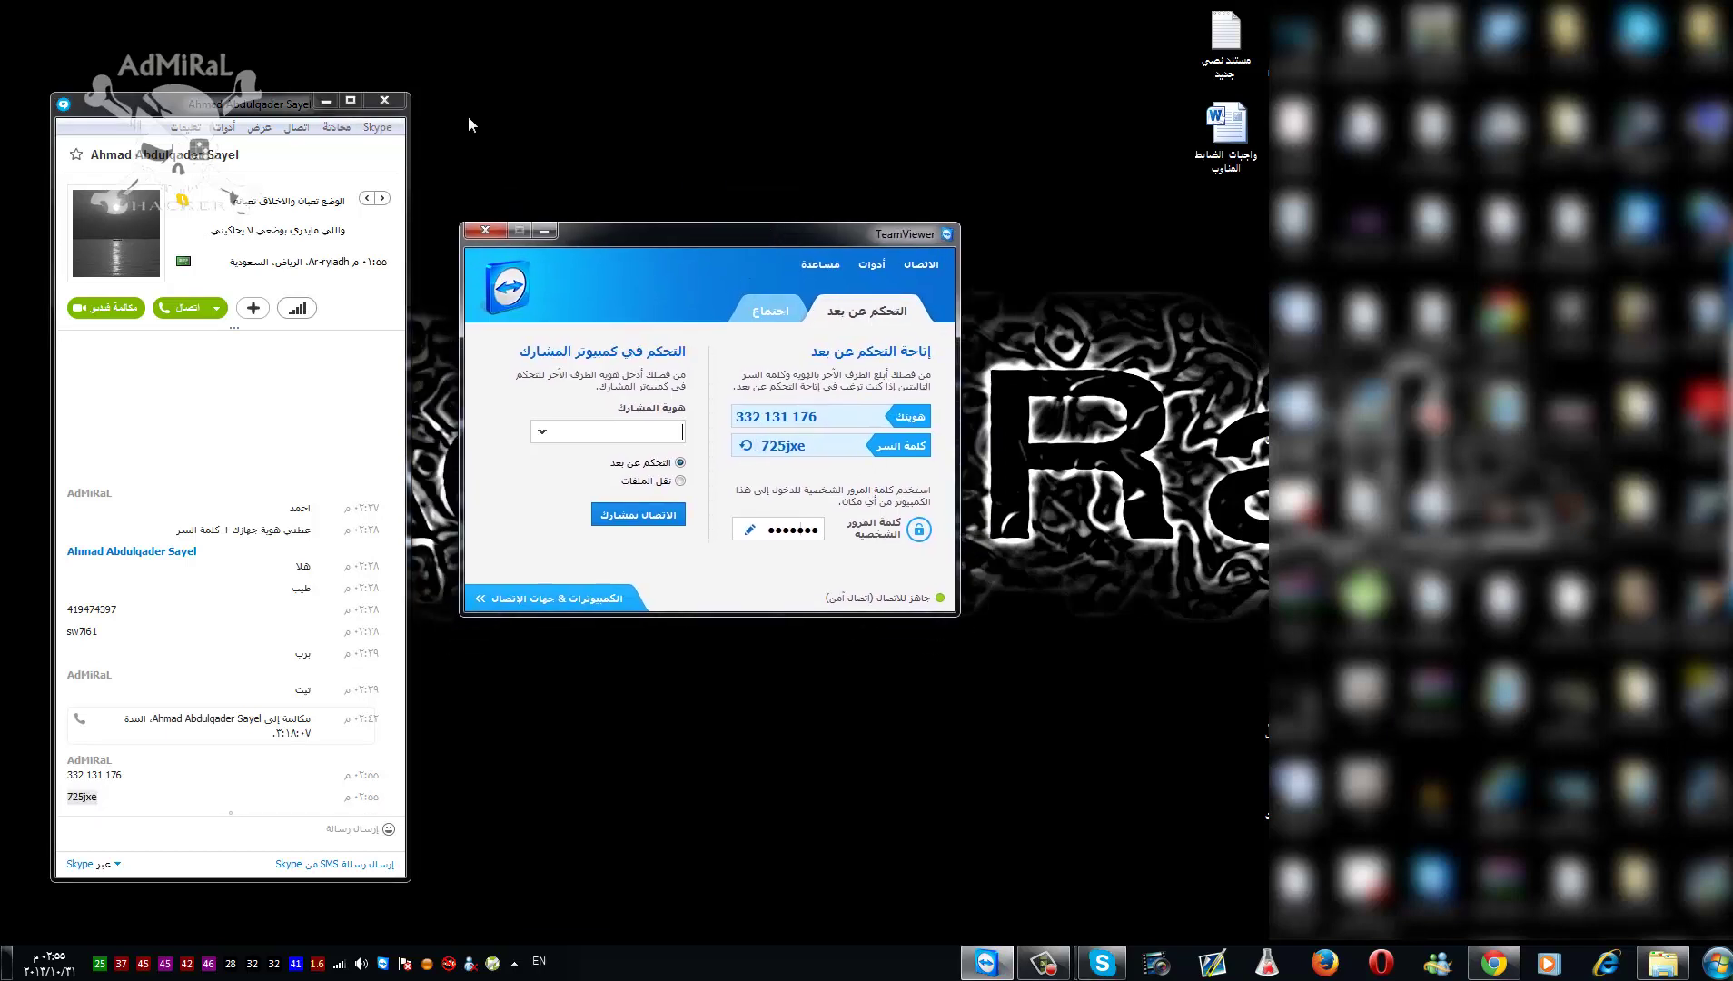
{"action": "left_click", "coordinate": [400, 101]}
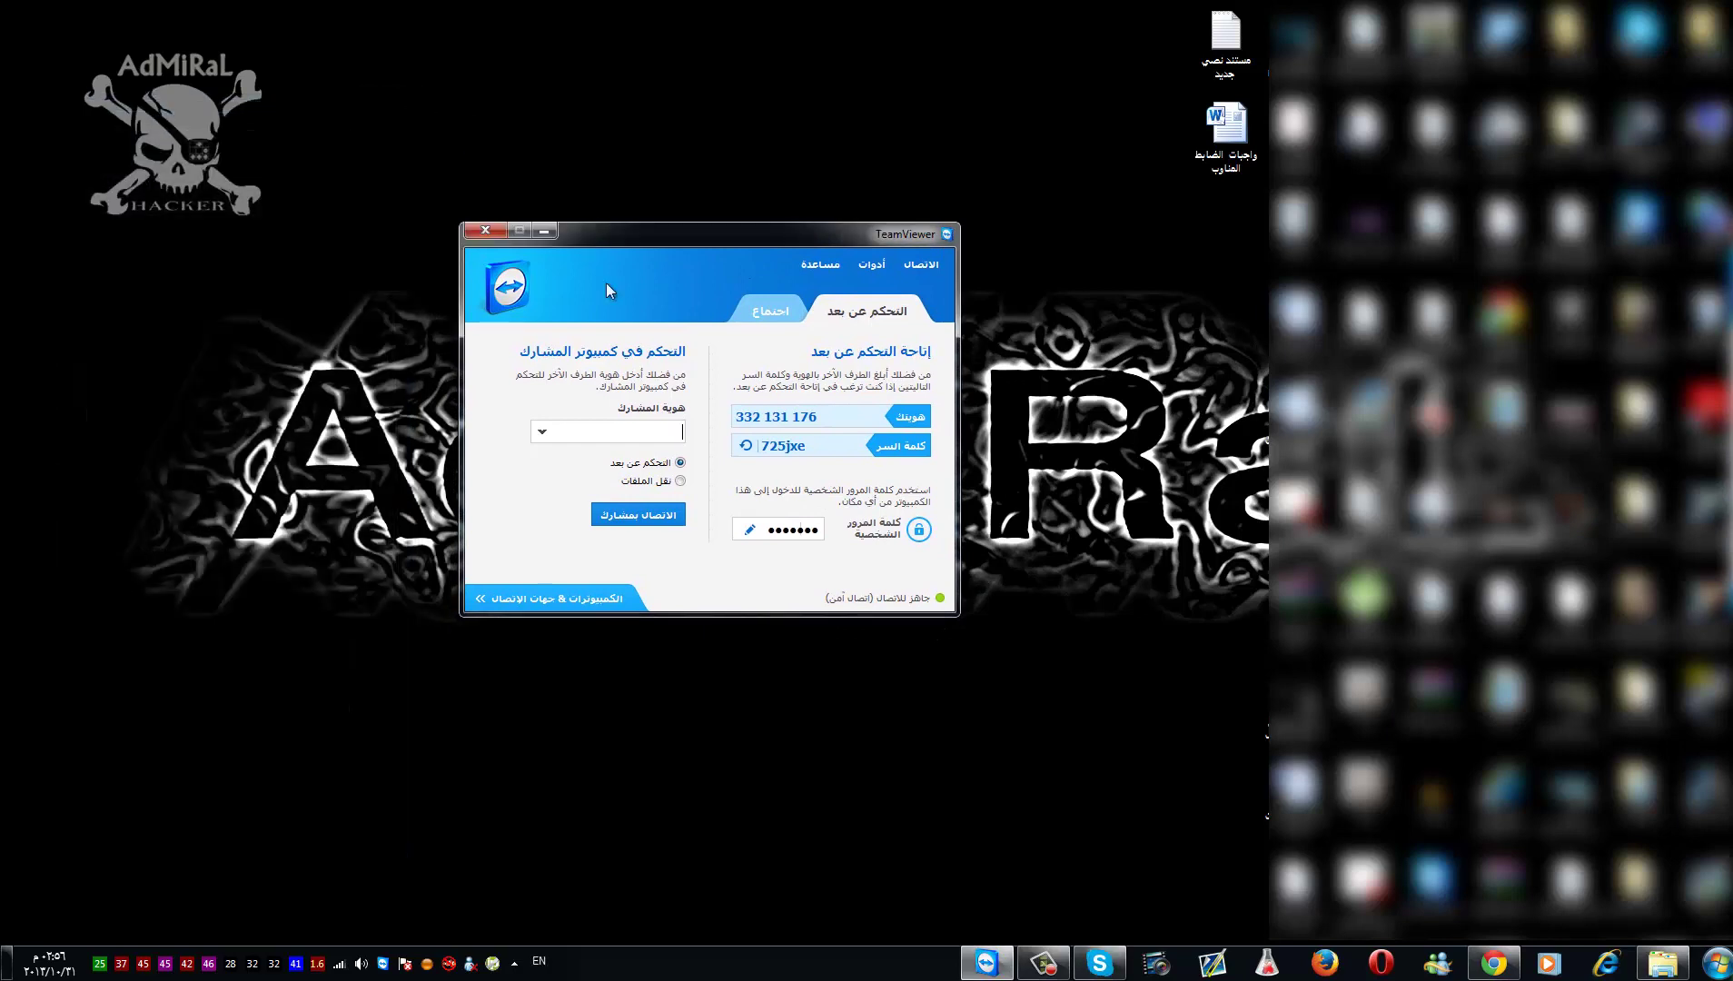
{"action": "left_click", "coordinate": [743, 447]}
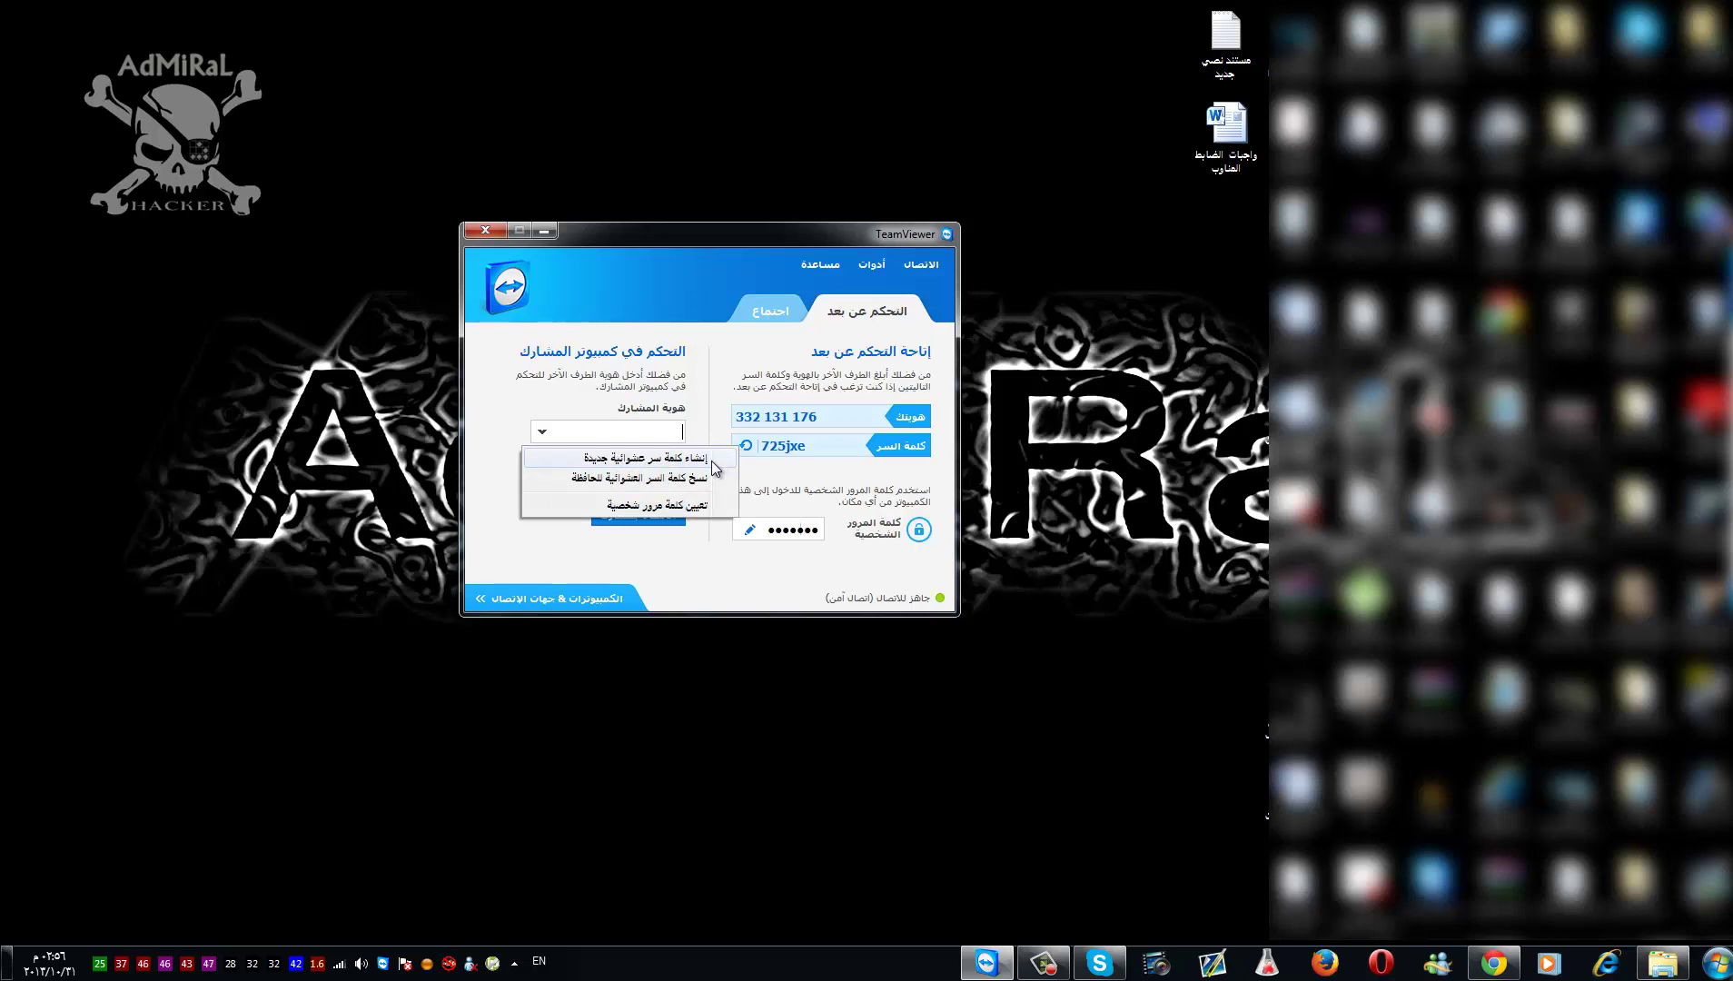
{"action": "left_click", "coordinate": [711, 460]}
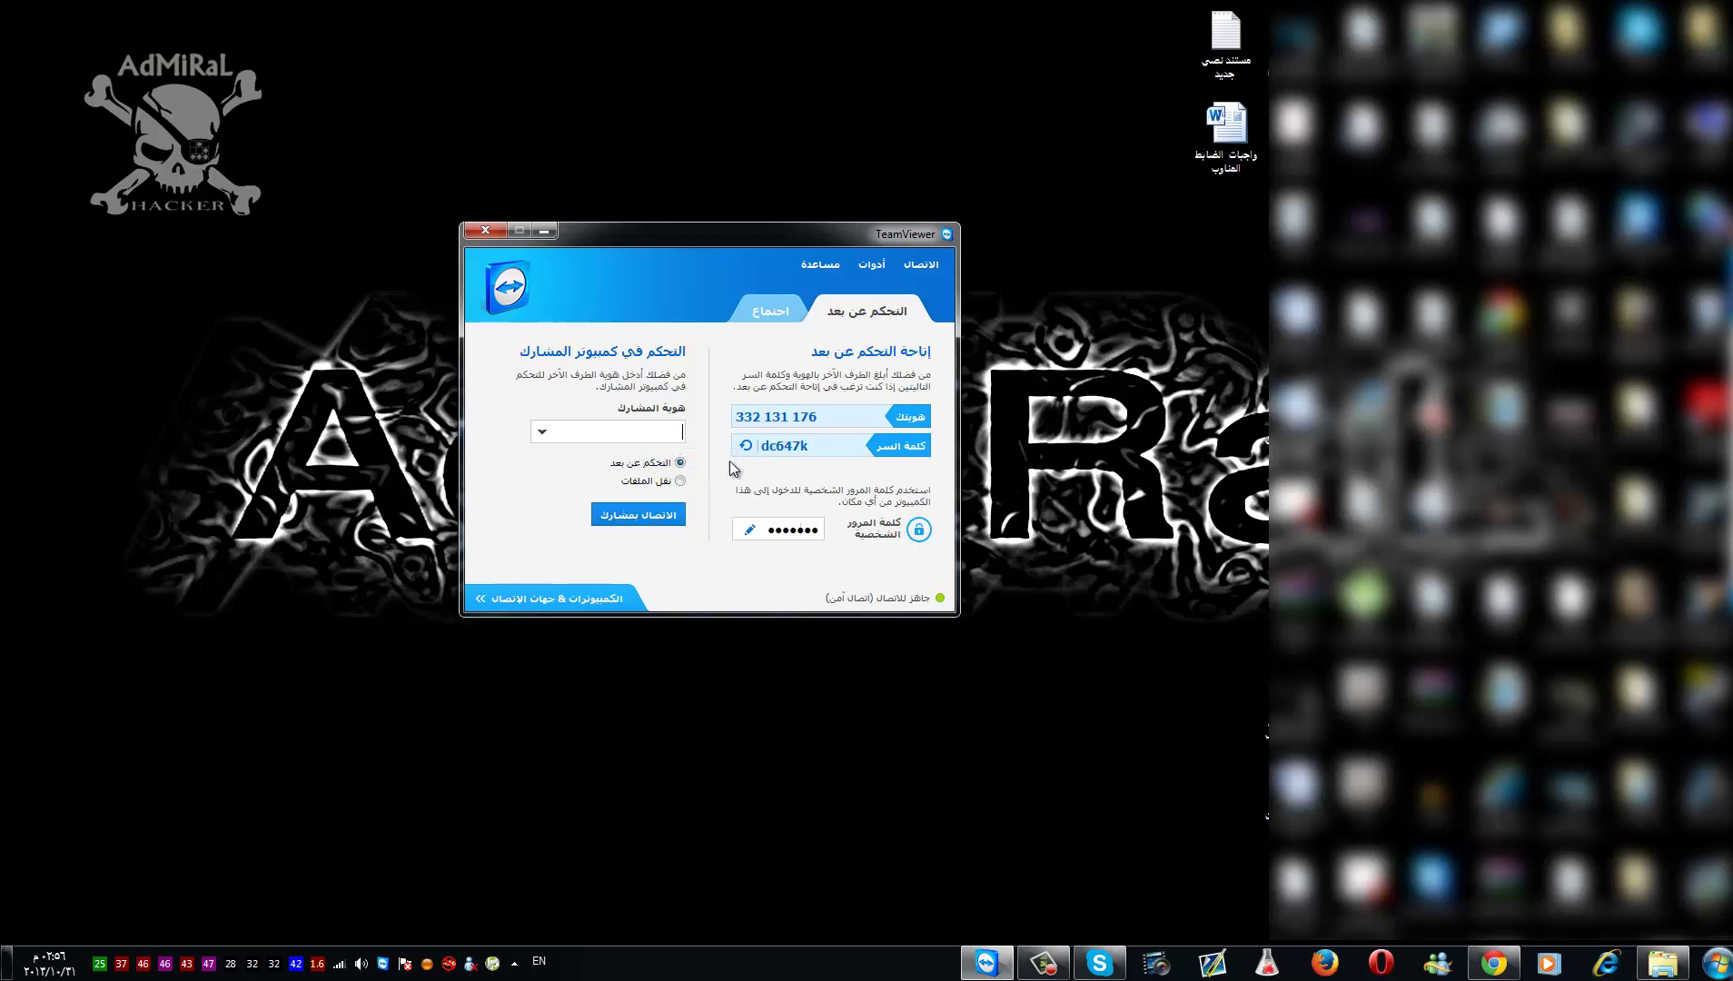
{"action": "left_click_drag", "start_coordinate": [817, 446], "coordinate": [759, 446]}
{"action": "left_click", "coordinate": [1099, 963]}
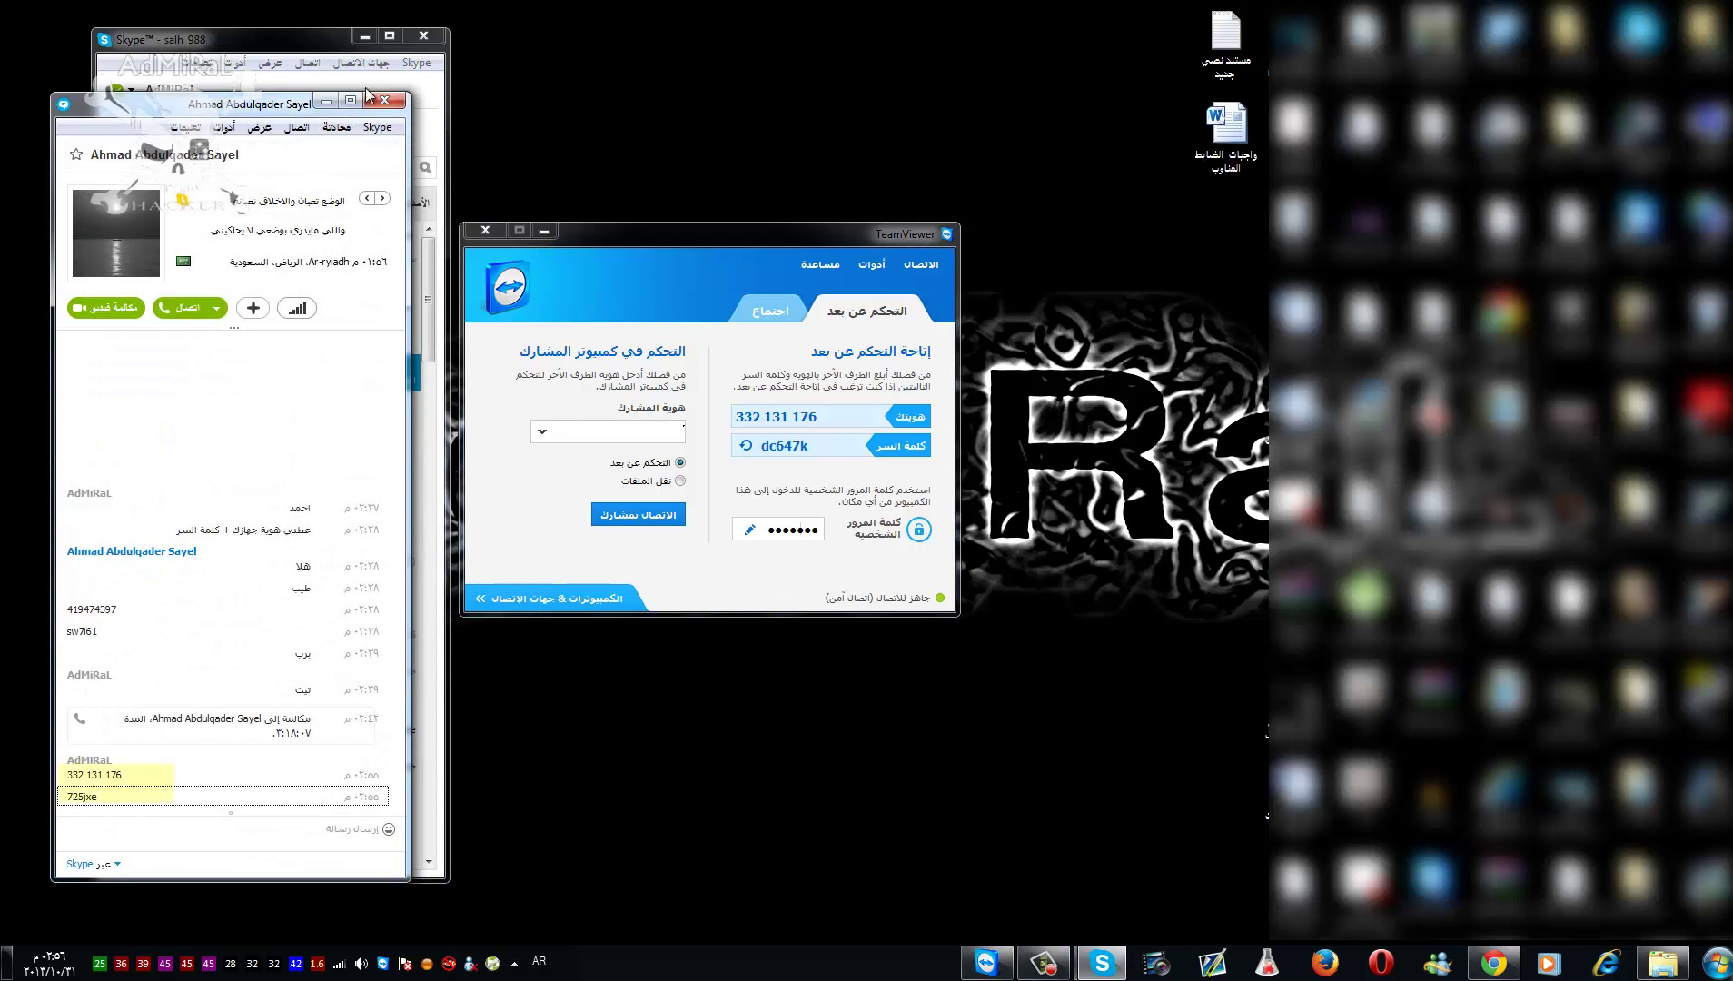
{"action": "left_click", "coordinate": [364, 35]}
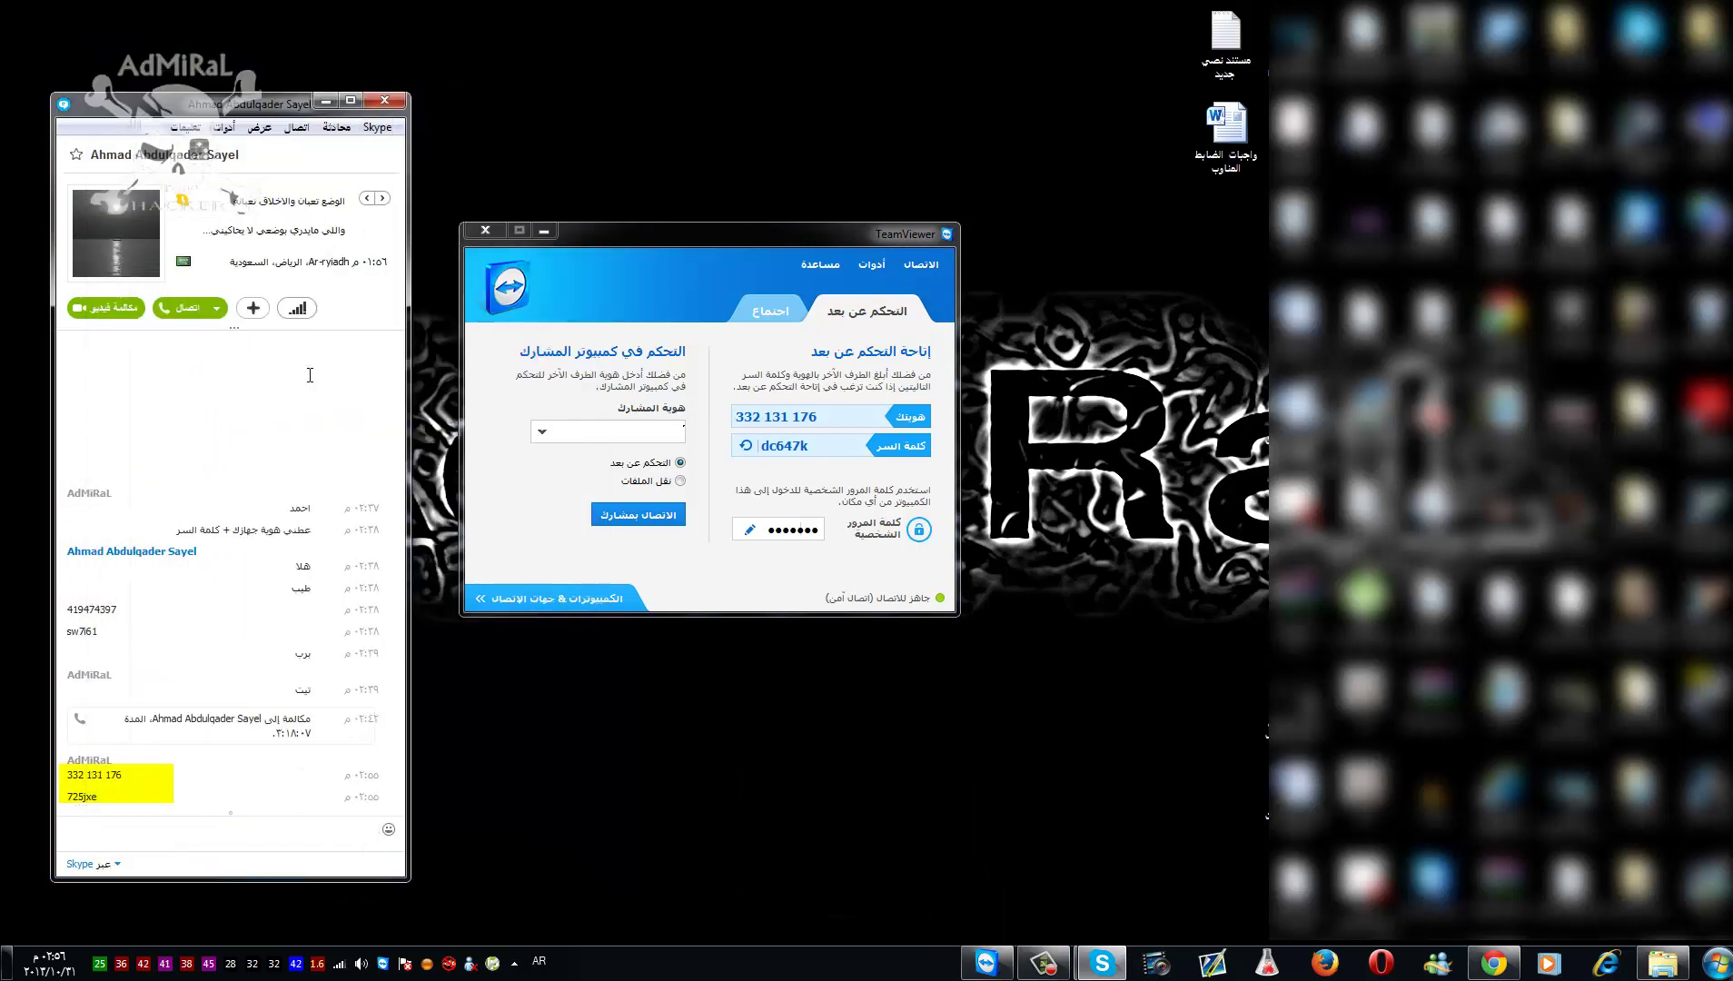
{"action": "left_click", "coordinate": [203, 789]}
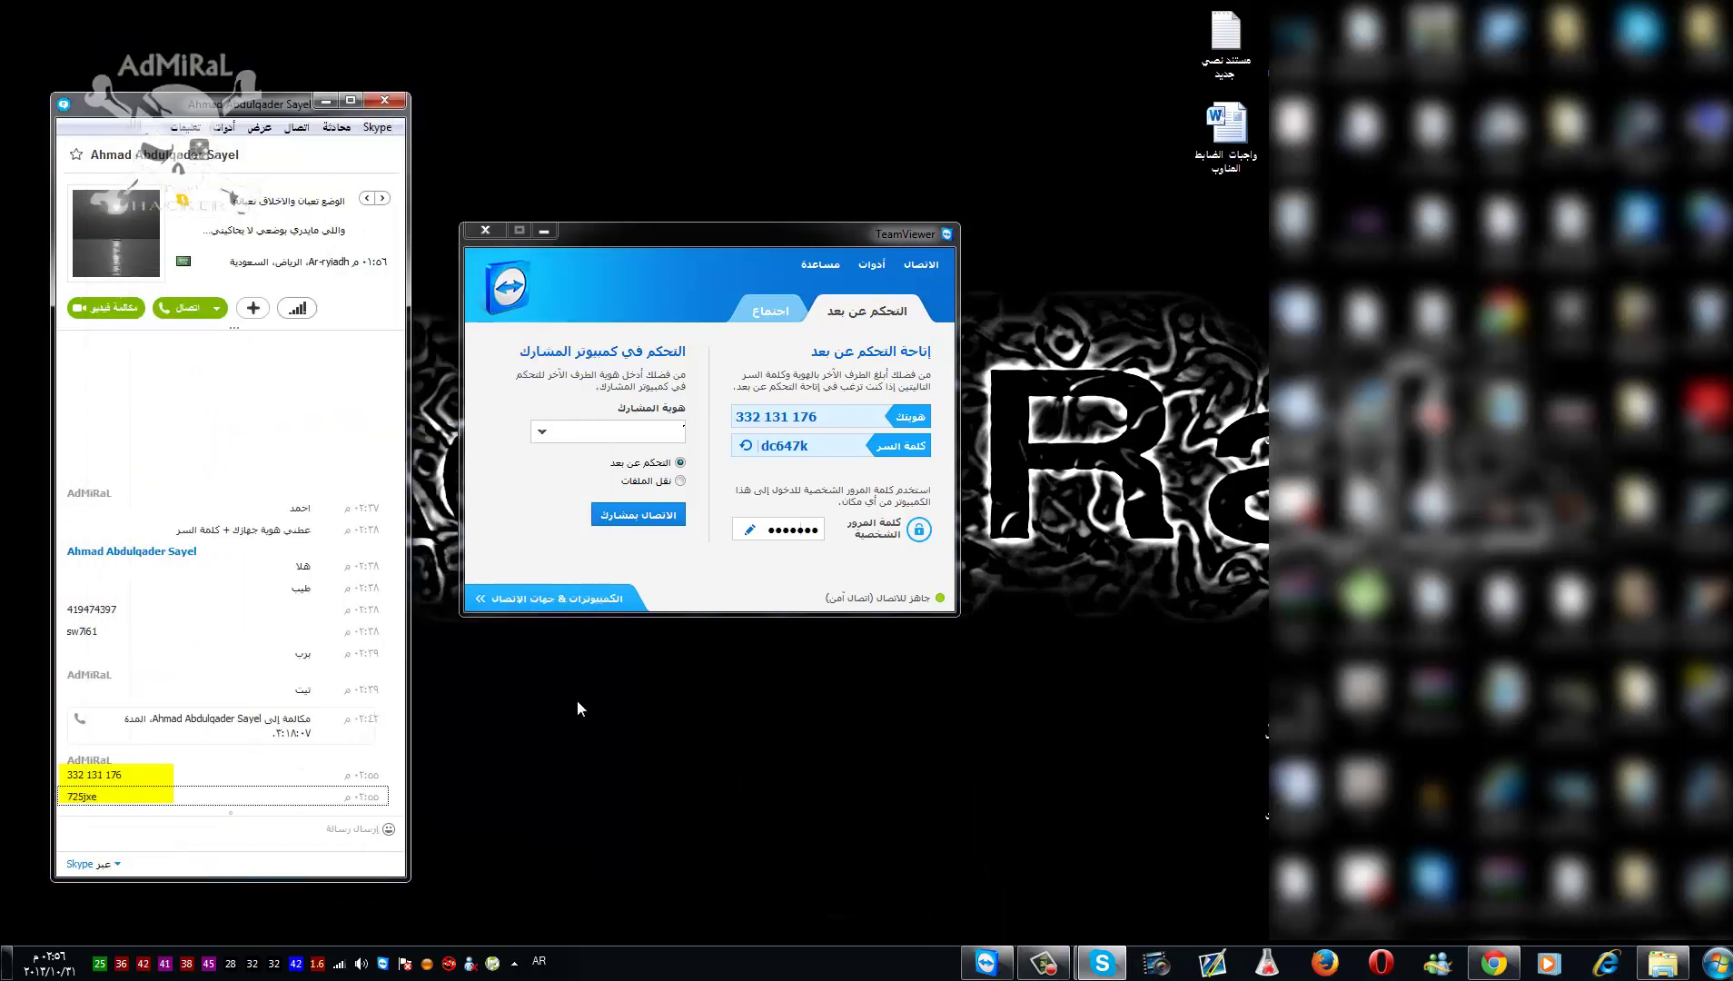
{"action": "double_click", "coordinate": [808, 443]}
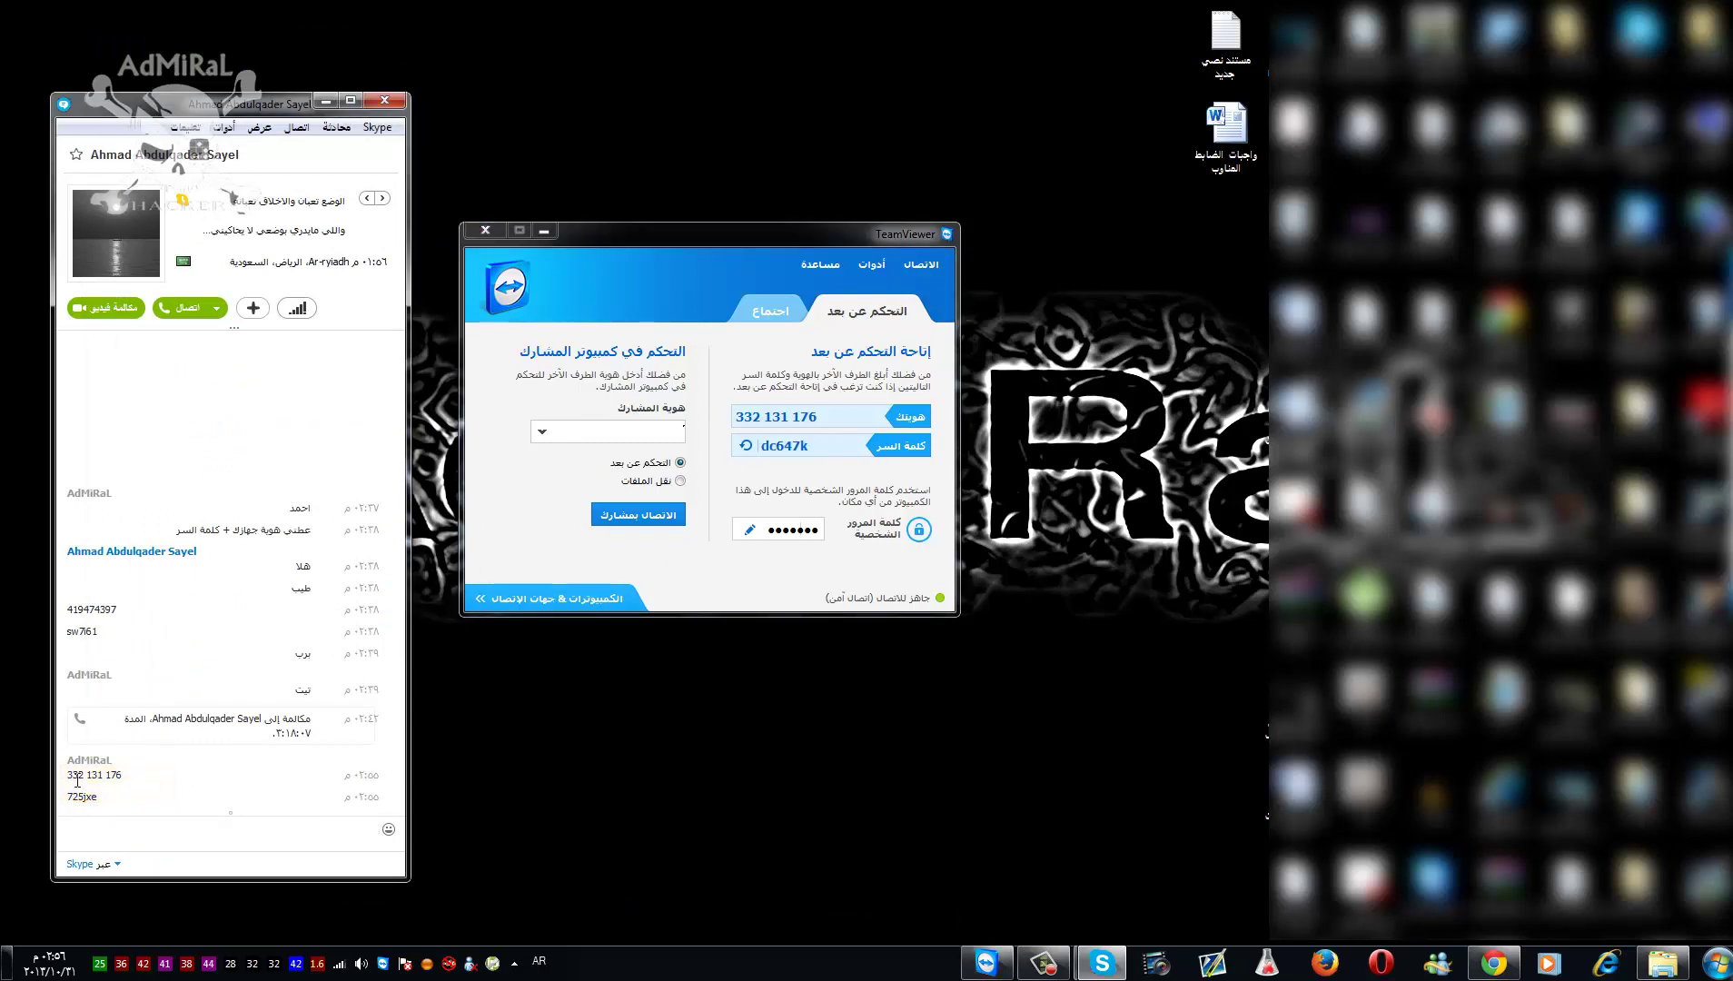
{"action": "left_click_drag", "start_coordinate": [98, 797], "coordinate": [68, 801]}
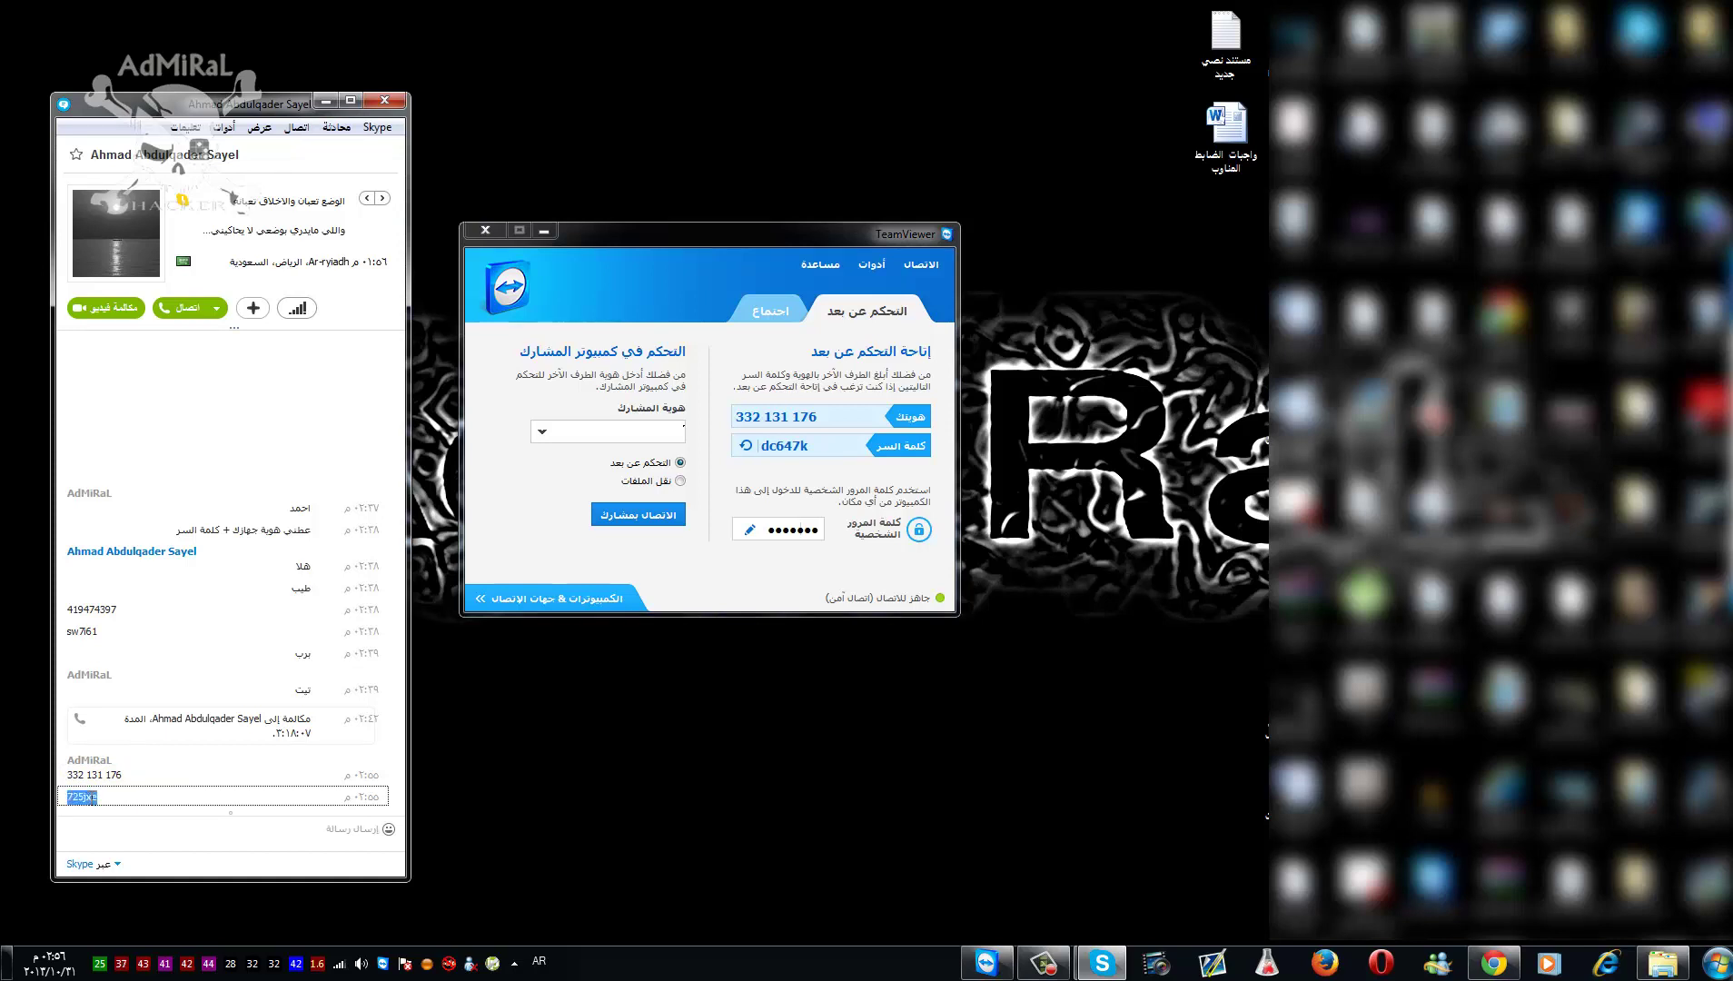
{"action": "left_click", "coordinate": [824, 451]}
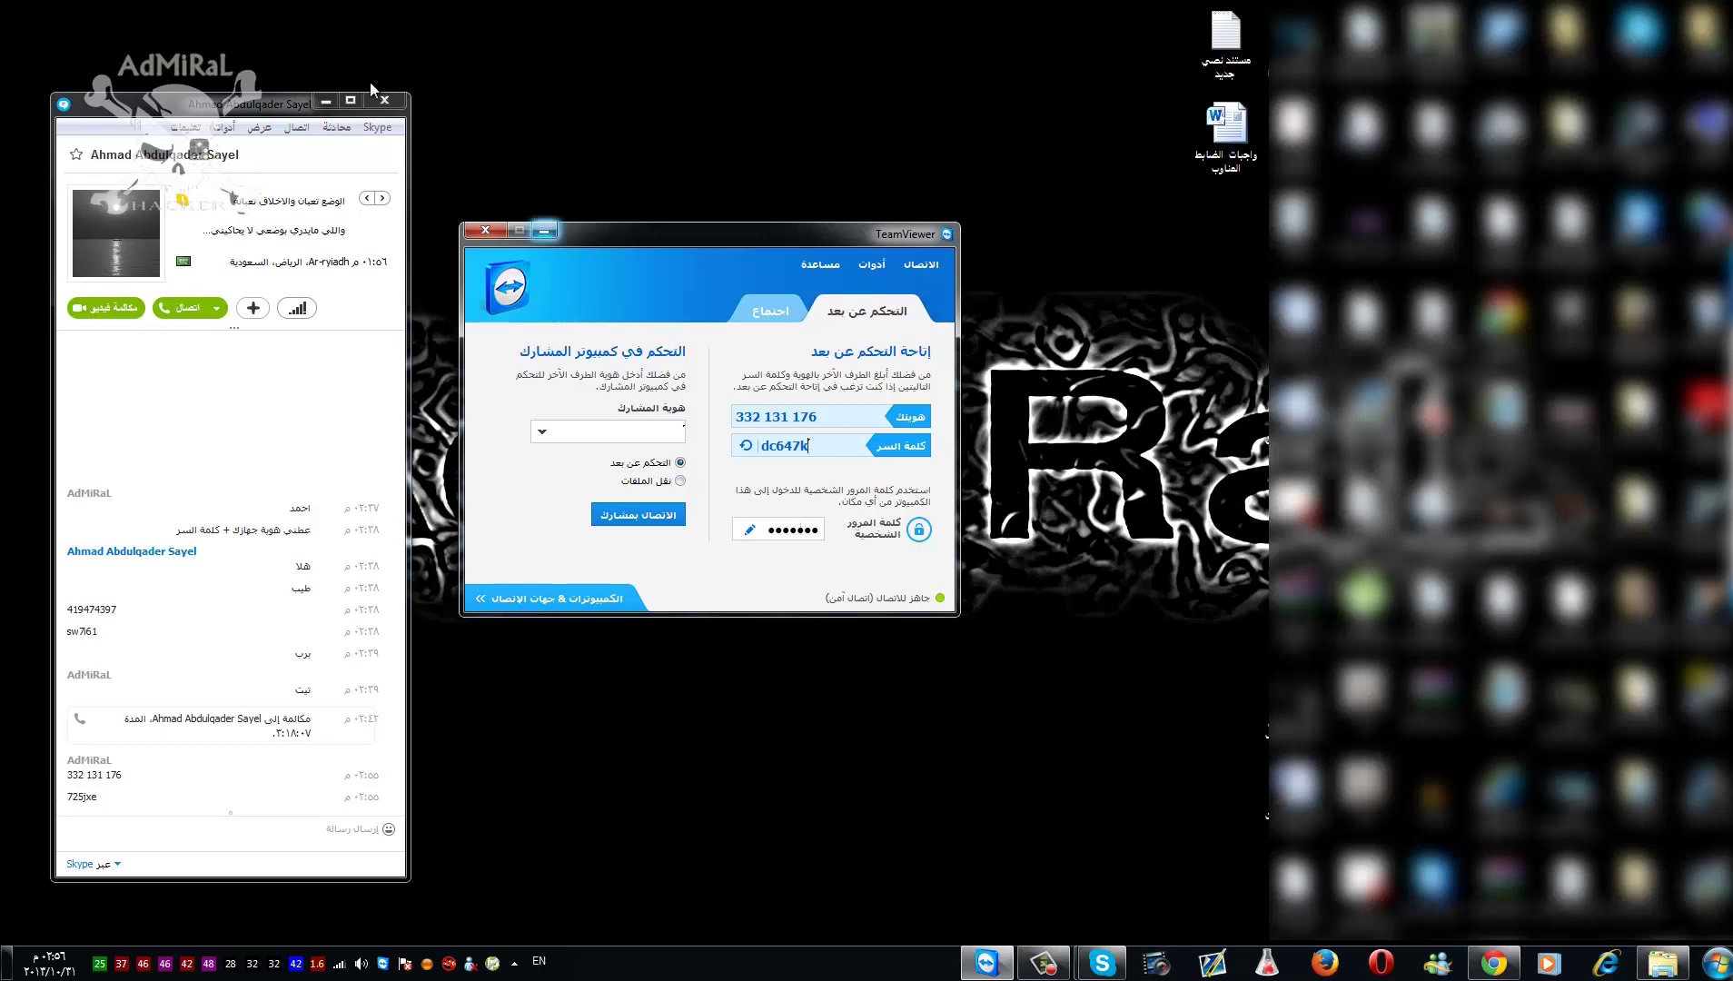
{"action": "left_click", "coordinate": [313, 100]}
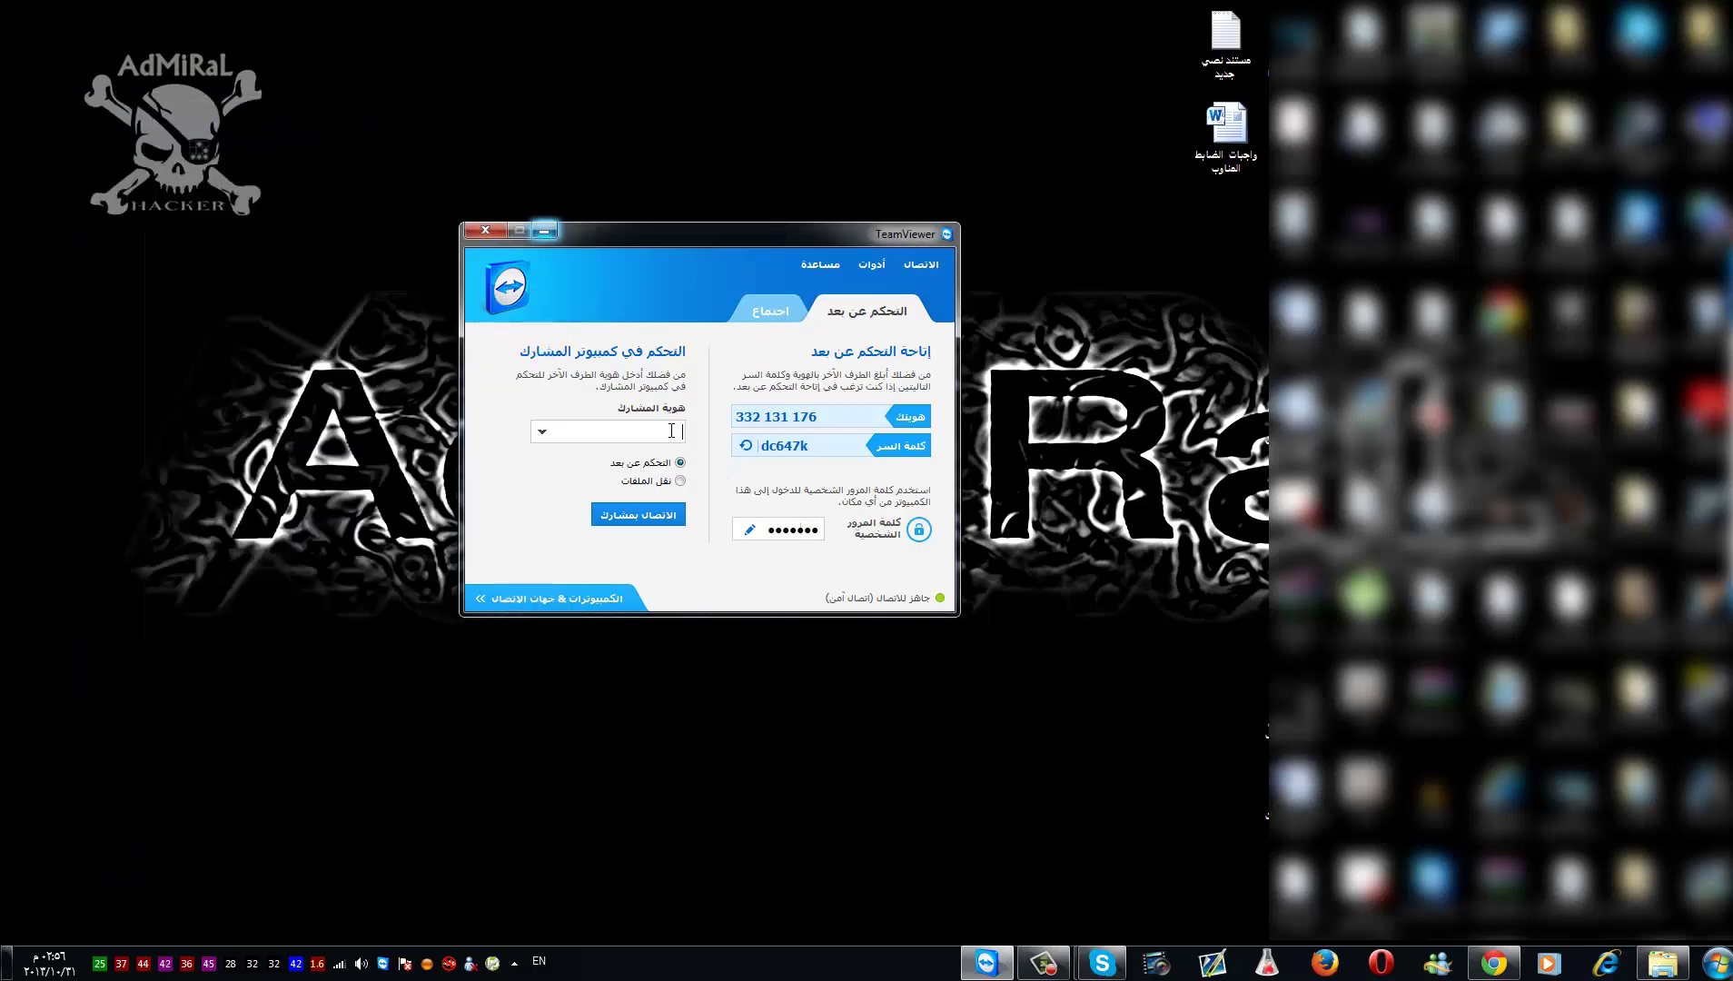
{"action": "right_click", "coordinate": [794, 4]}
{"action": "left_click", "coordinate": [774, 77]}
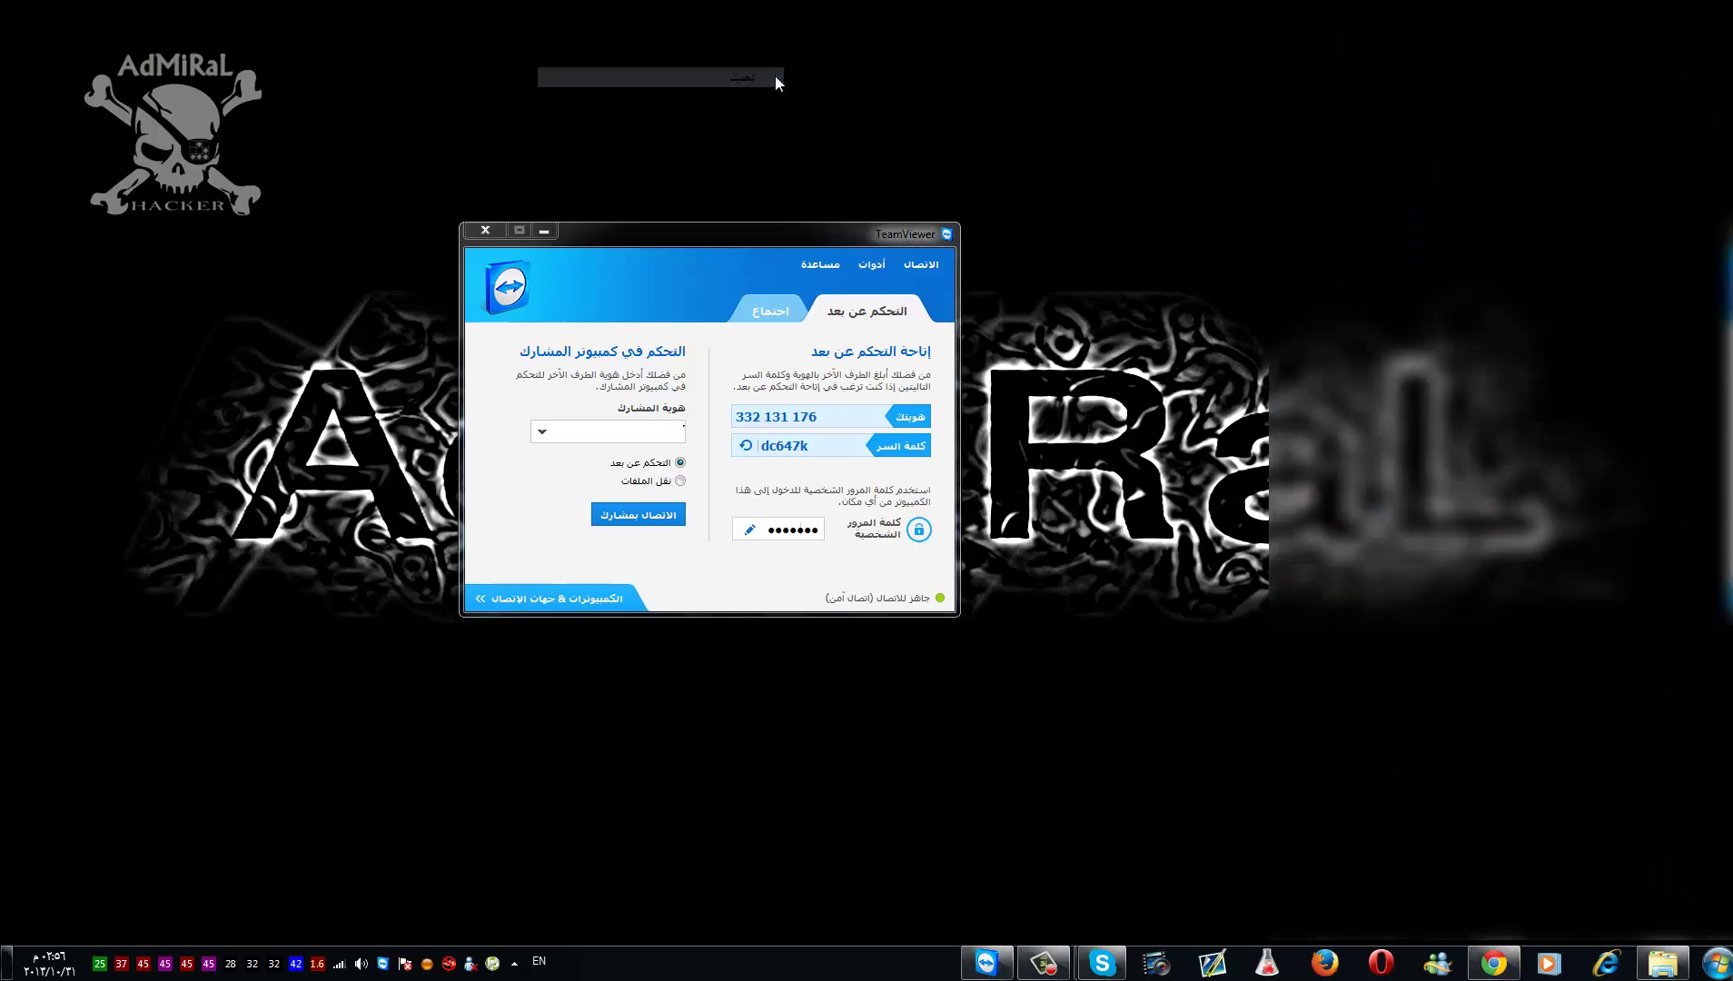
{"action": "mouse_move", "coordinate": [779, 231]}
{"action": "left_mouse_down"}
{"action": "mouse_move", "coordinate": [804, 198]}
{"action": "mouse_move", "coordinate": [791, 206]}
{"action": "left_mouse_up"}
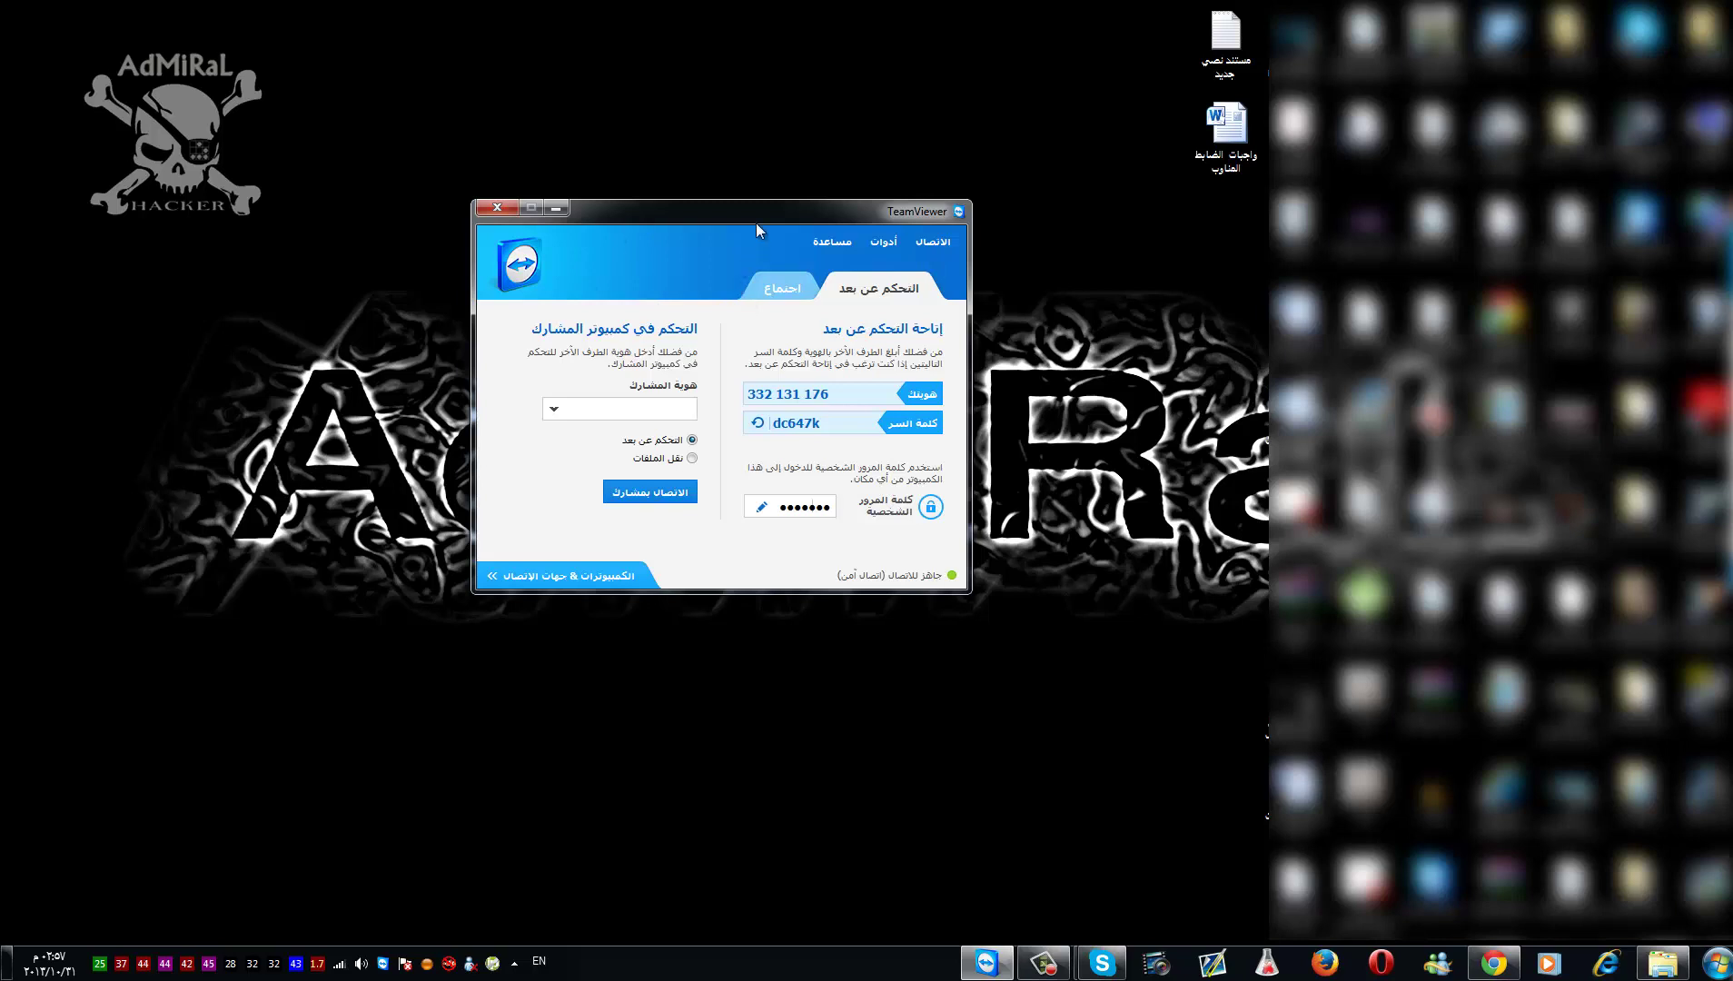
- Connect to partner ID 12345 and log on with the partner's password
{"action": "left_click", "coordinate": [643, 493]}
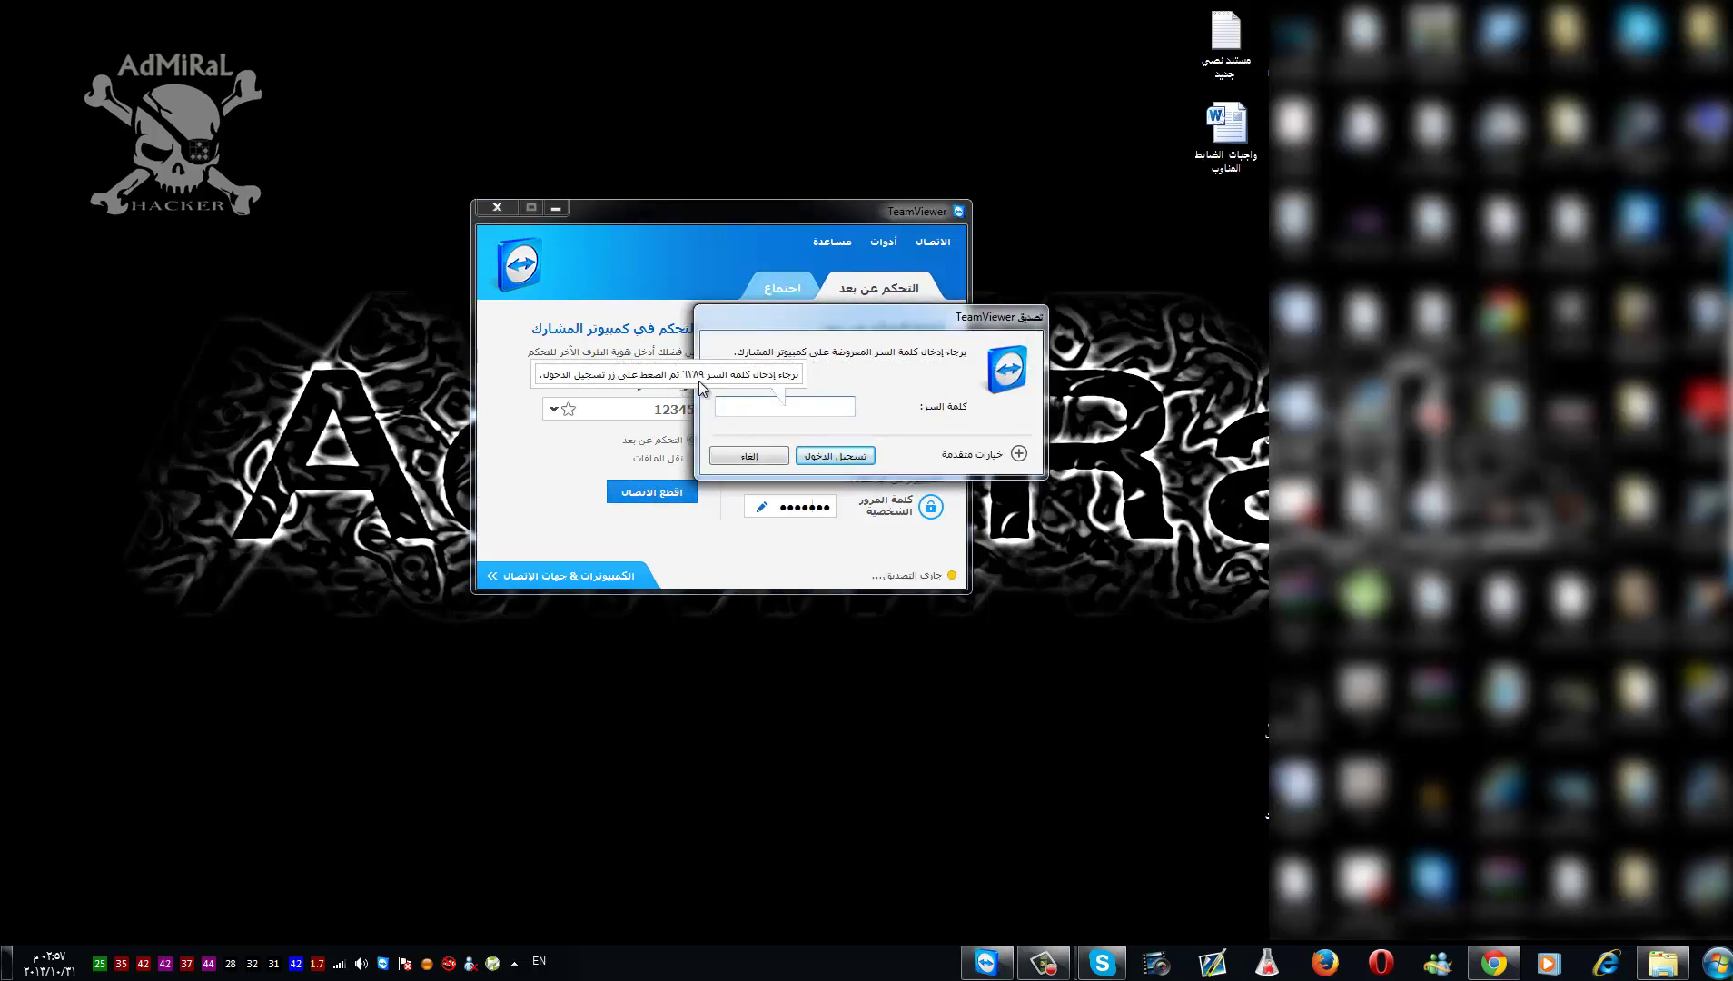
{"action": "left_click", "coordinate": [787, 413]}
{"action": "left_click", "coordinate": [865, 445]}
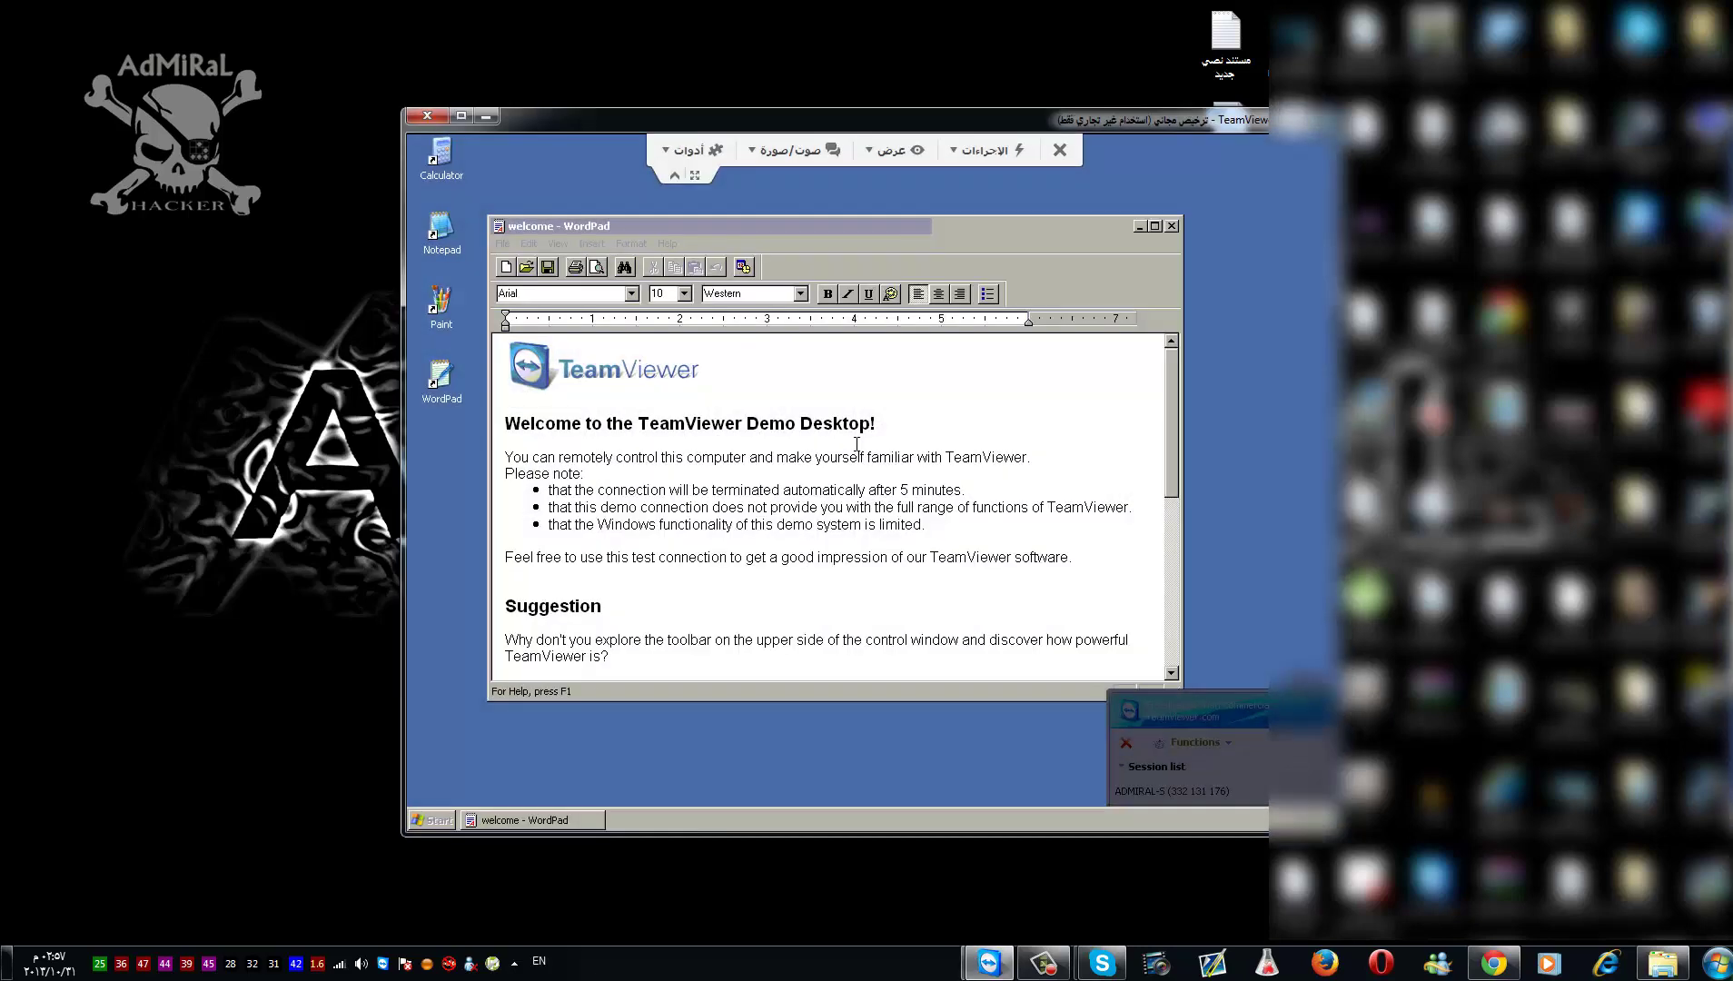
- Move the remote session window aside and close the WordPad welcome document
{"action": "left_click", "coordinate": [673, 175]}
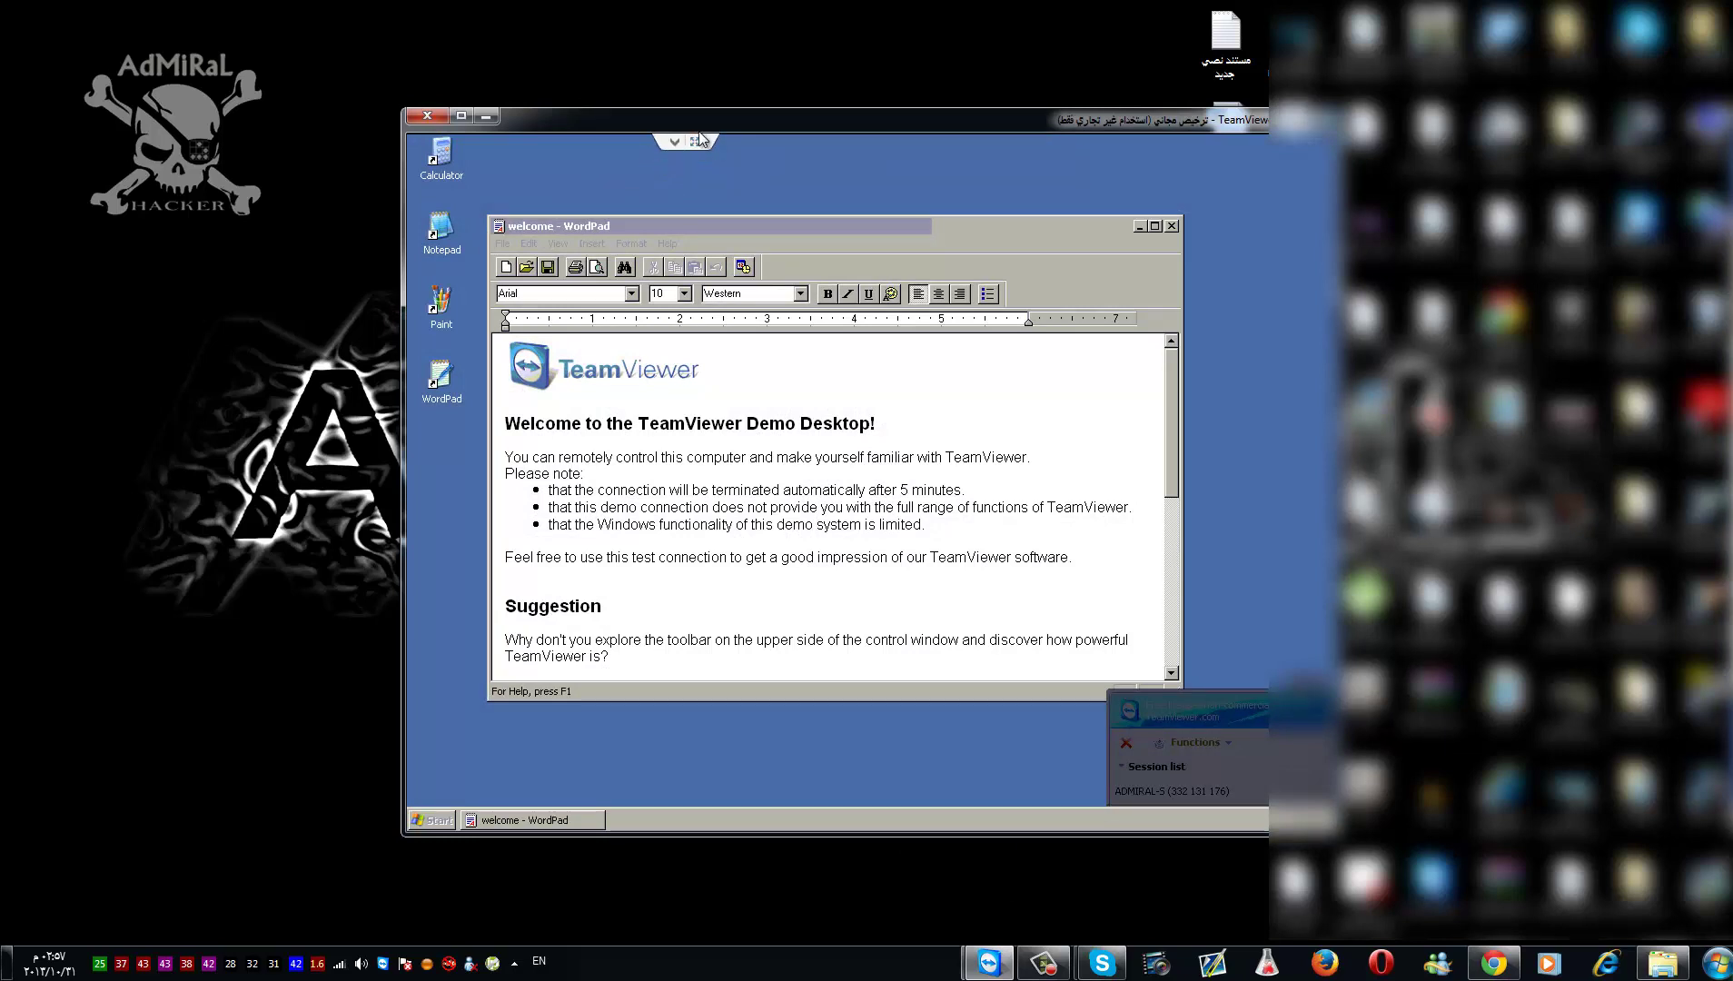
{"action": "left_click_drag", "start_coordinate": [699, 130], "coordinate": [440, 113]}
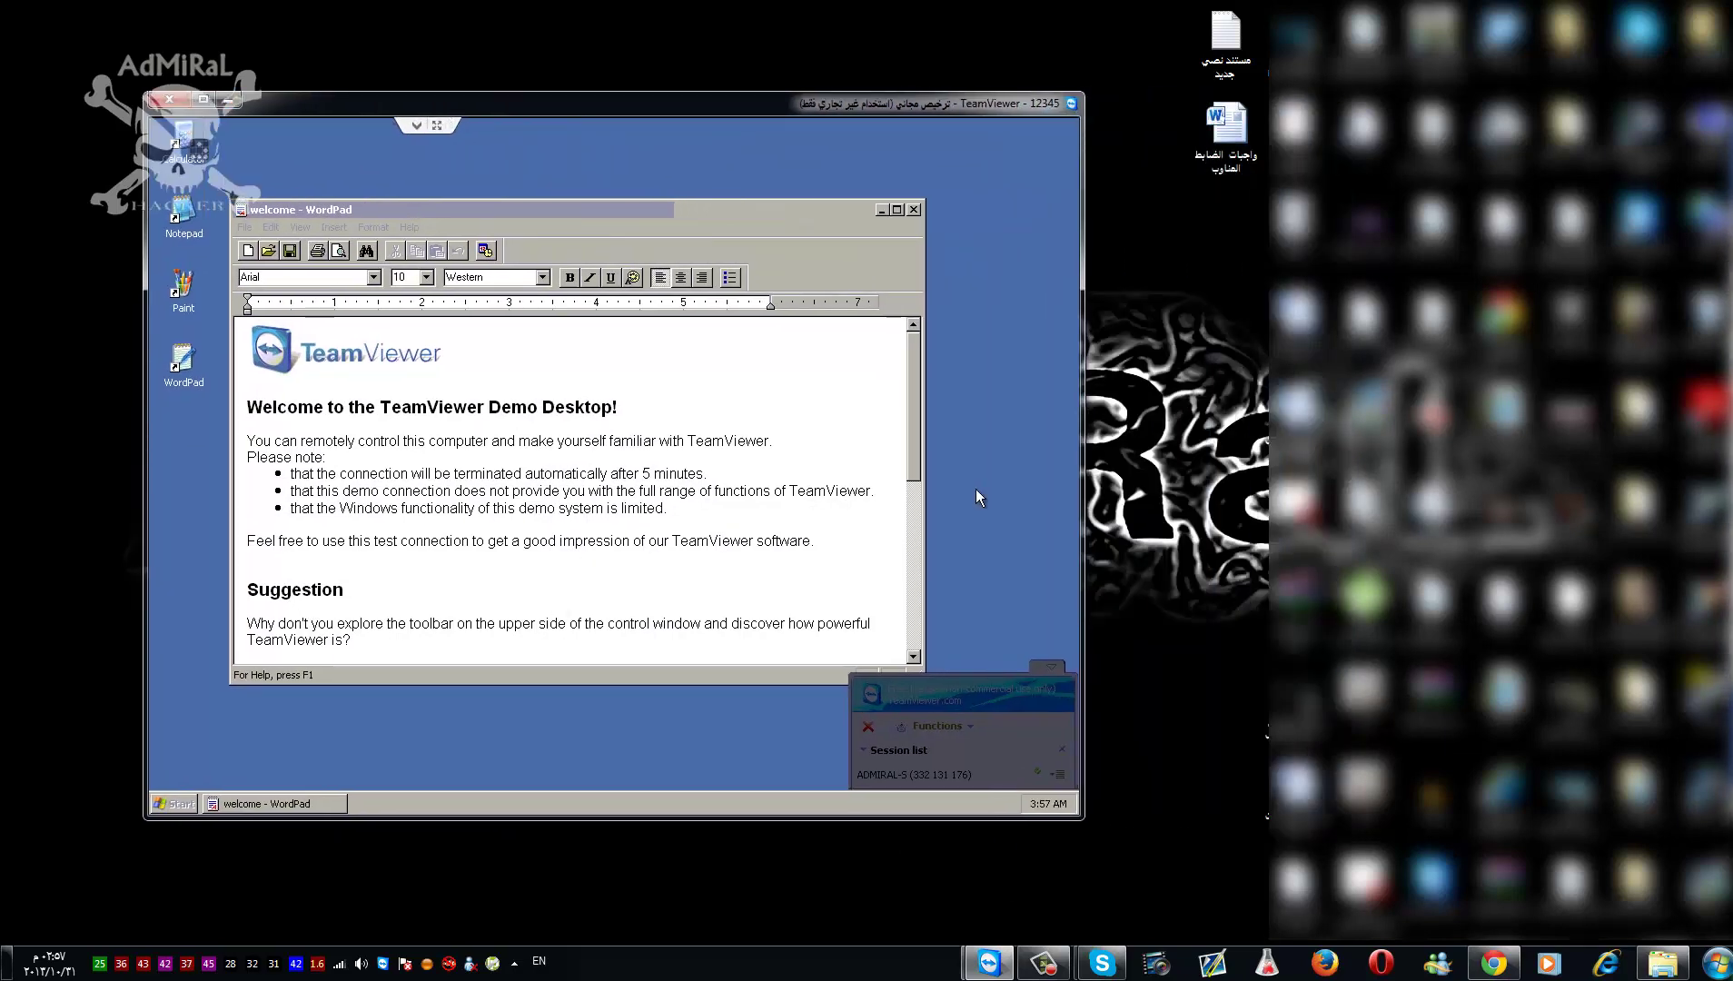
{"action": "left_click", "coordinate": [915, 210]}
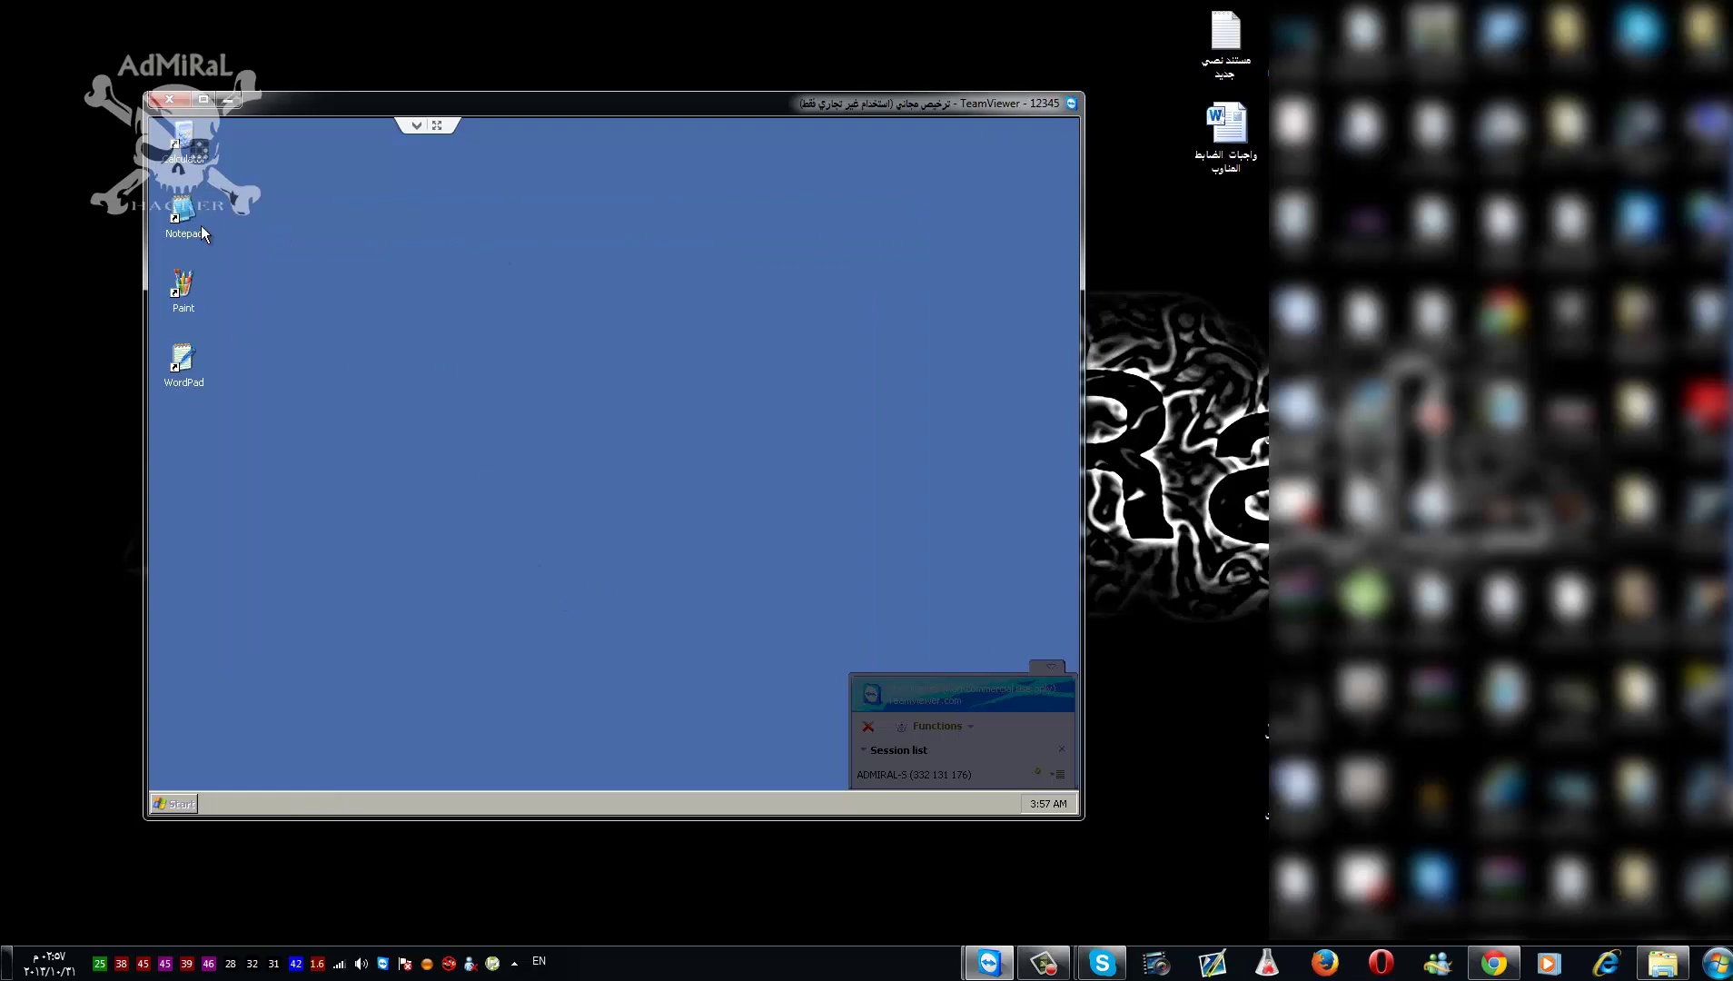
- Open Paint remotely, draw a freehand zigzag and erase its middle with the largest eraser
{"action": "double_click", "coordinate": [177, 278]}
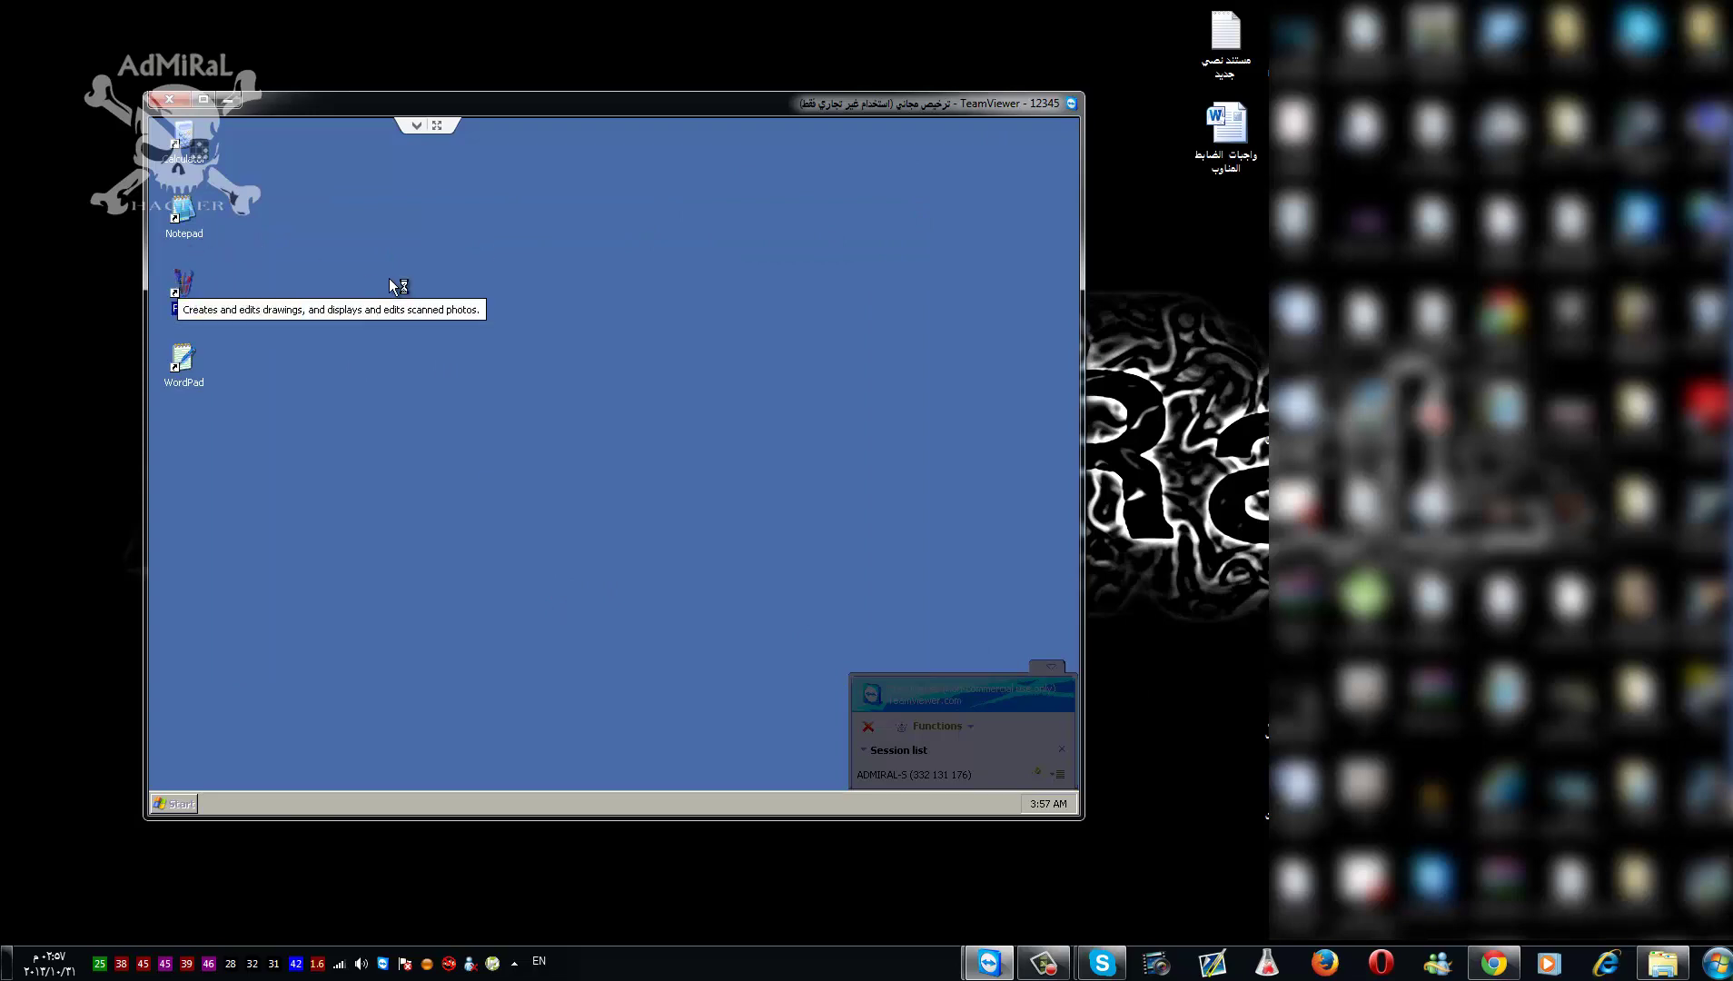
{"action": "mouse_move", "coordinate": [402, 301]}
{"action": "left_mouse_down"}
{"action": "mouse_move", "coordinate": [406, 425]}
{"action": "mouse_move", "coordinate": [430, 348]}
{"action": "mouse_move", "coordinate": [508, 358]}
{"action": "mouse_move", "coordinate": [467, 481]}
{"action": "mouse_move", "coordinate": [533, 340]}
{"action": "mouse_move", "coordinate": [503, 462]}
{"action": "mouse_move", "coordinate": [400, 410]}
{"action": "mouse_move", "coordinate": [381, 419]}
{"action": "mouse_move", "coordinate": [525, 350]}
{"action": "mouse_move", "coordinate": [568, 419]}
{"action": "left_mouse_up"}
{"action": "left_click", "coordinate": [211, 291]}
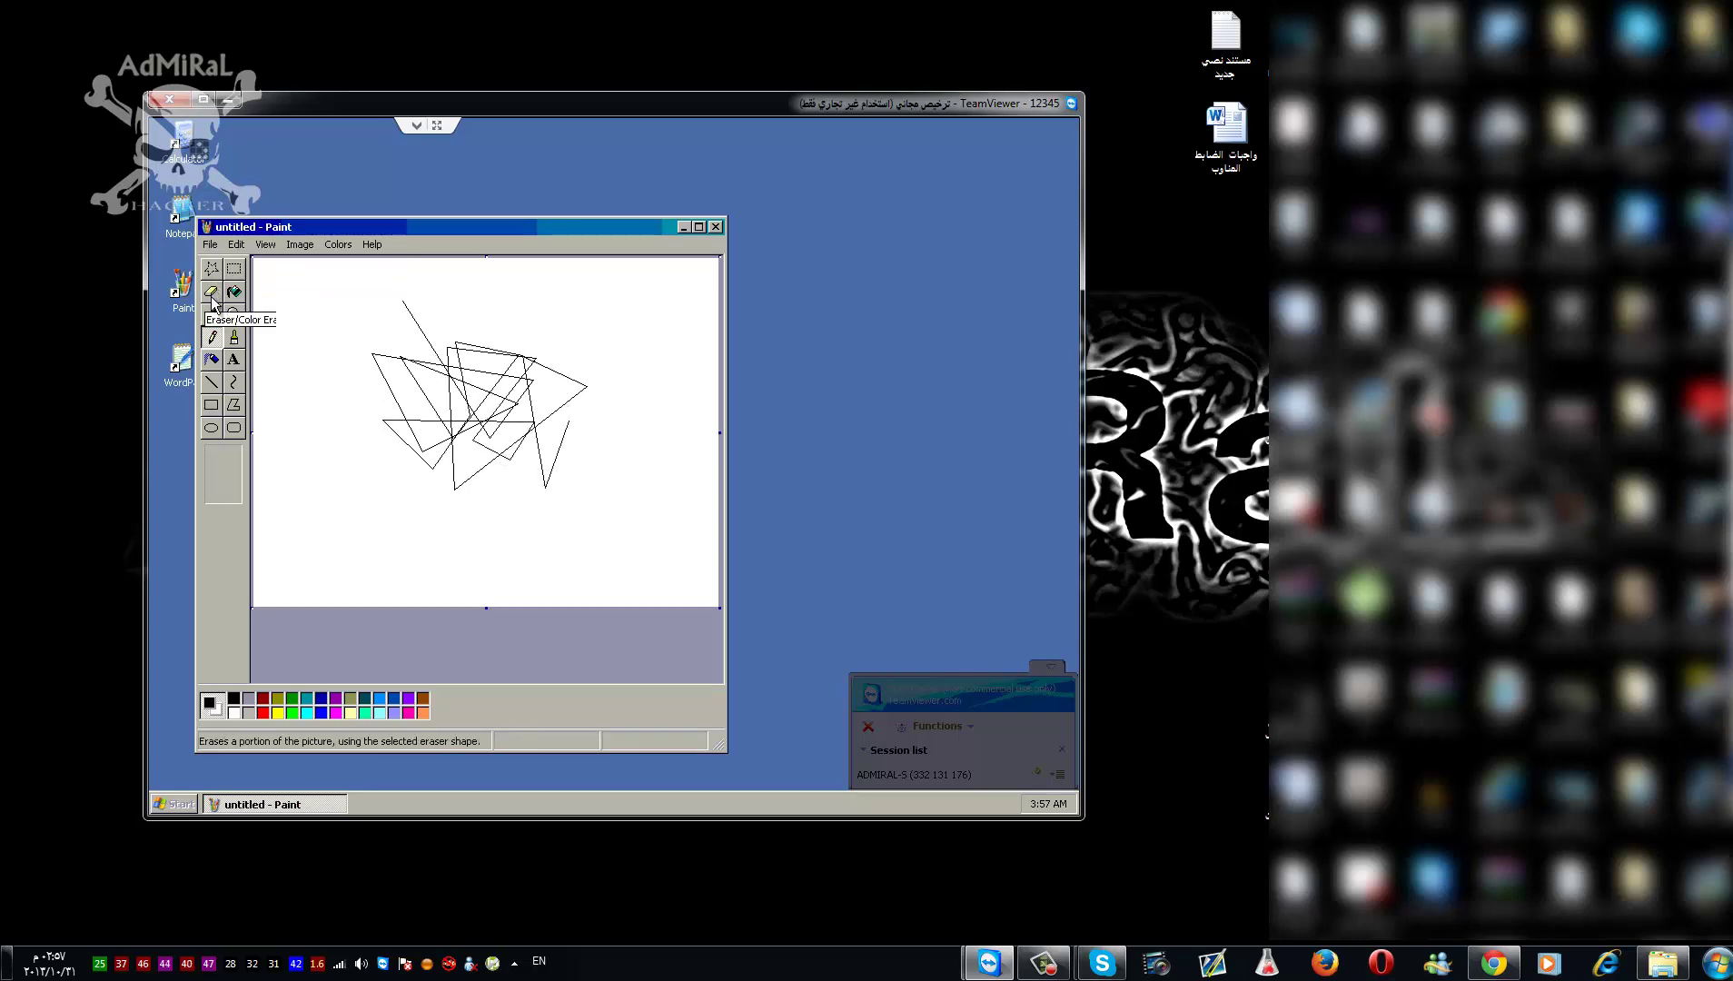
{"action": "mouse_move", "coordinate": [381, 409]}
{"action": "left_mouse_down"}
{"action": "mouse_move", "coordinate": [454, 419]}
{"action": "mouse_move", "coordinate": [536, 399]}
{"action": "mouse_move", "coordinate": [464, 409]}
{"action": "mouse_move", "coordinate": [579, 341]}
{"action": "left_mouse_up"}
{"action": "left_click", "coordinate": [224, 496]}
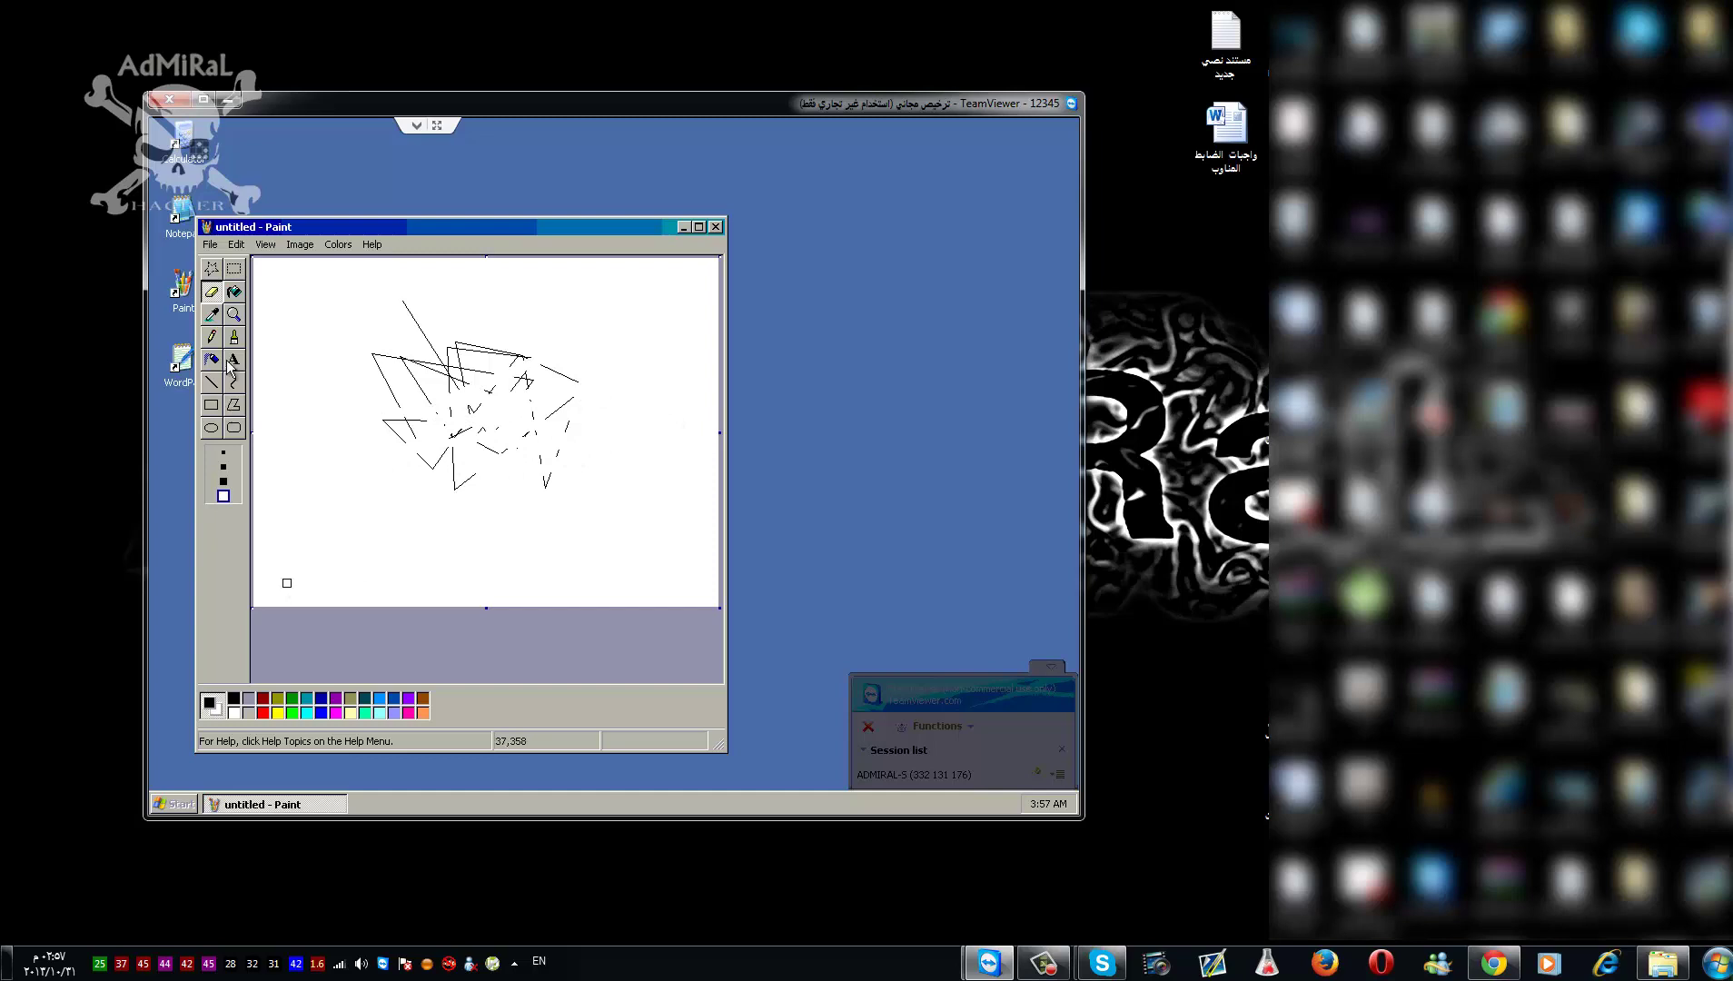
- Fill the canvas red, then close Paint without saving the picture
{"action": "left_click", "coordinate": [234, 291]}
{"action": "left_click", "coordinate": [262, 712]}
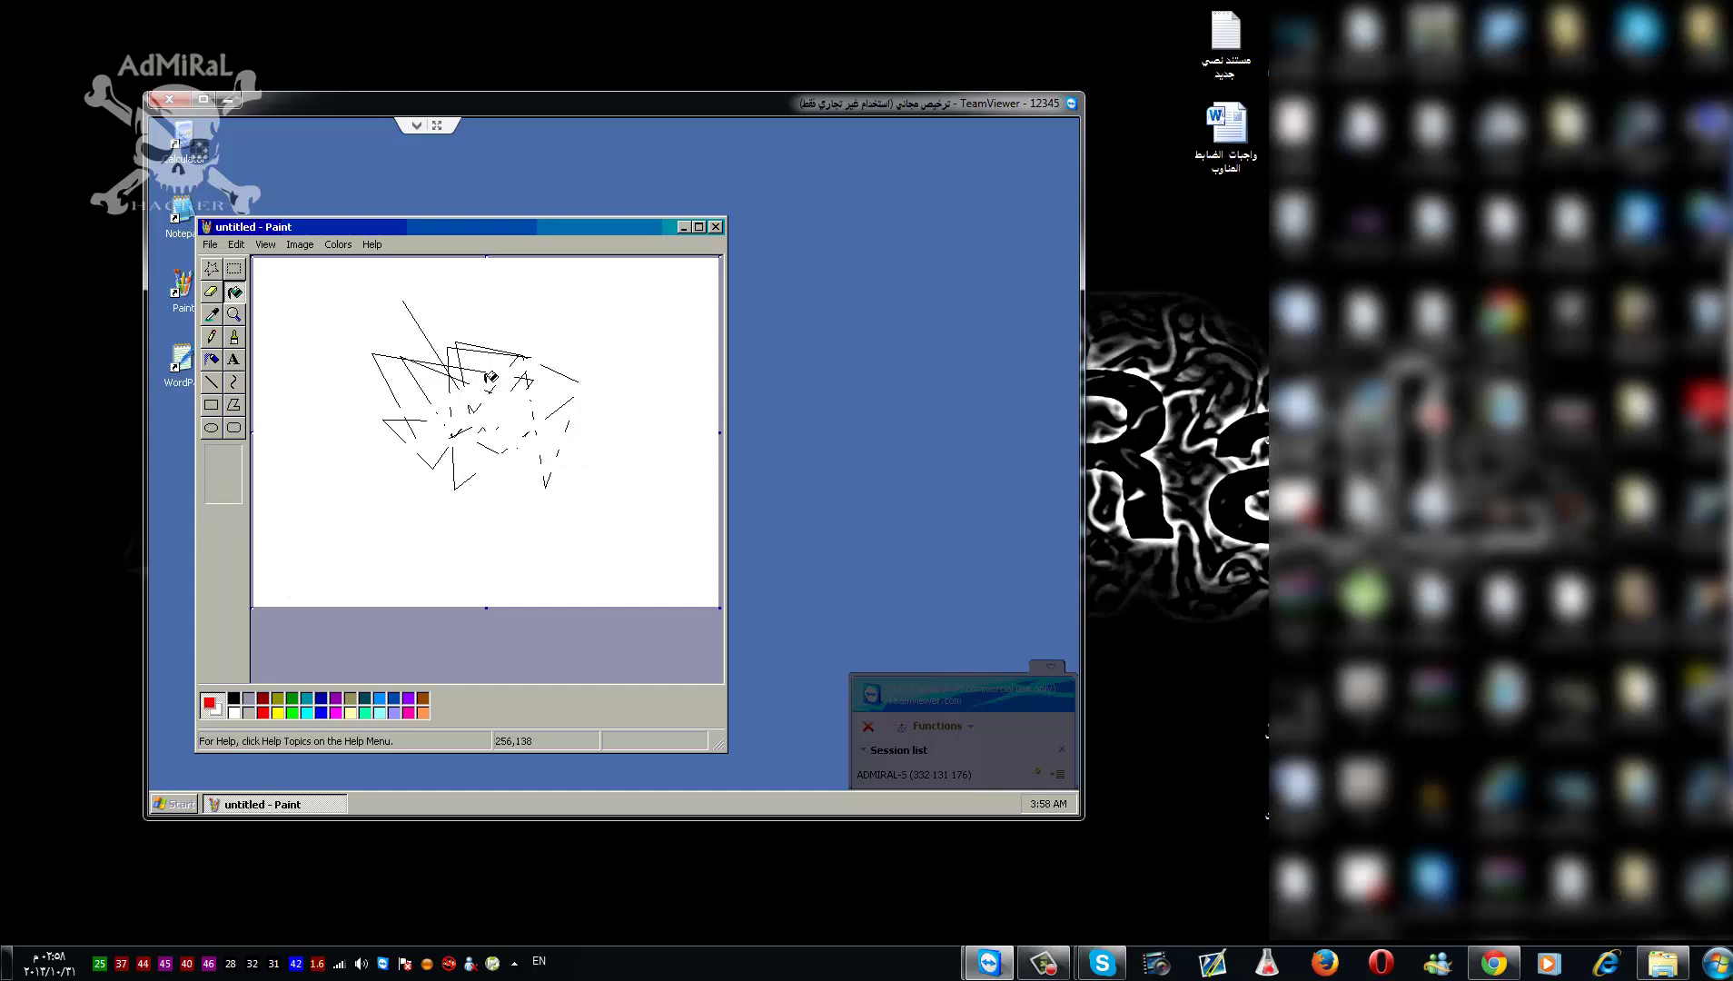
{"action": "left_click", "coordinate": [492, 378]}
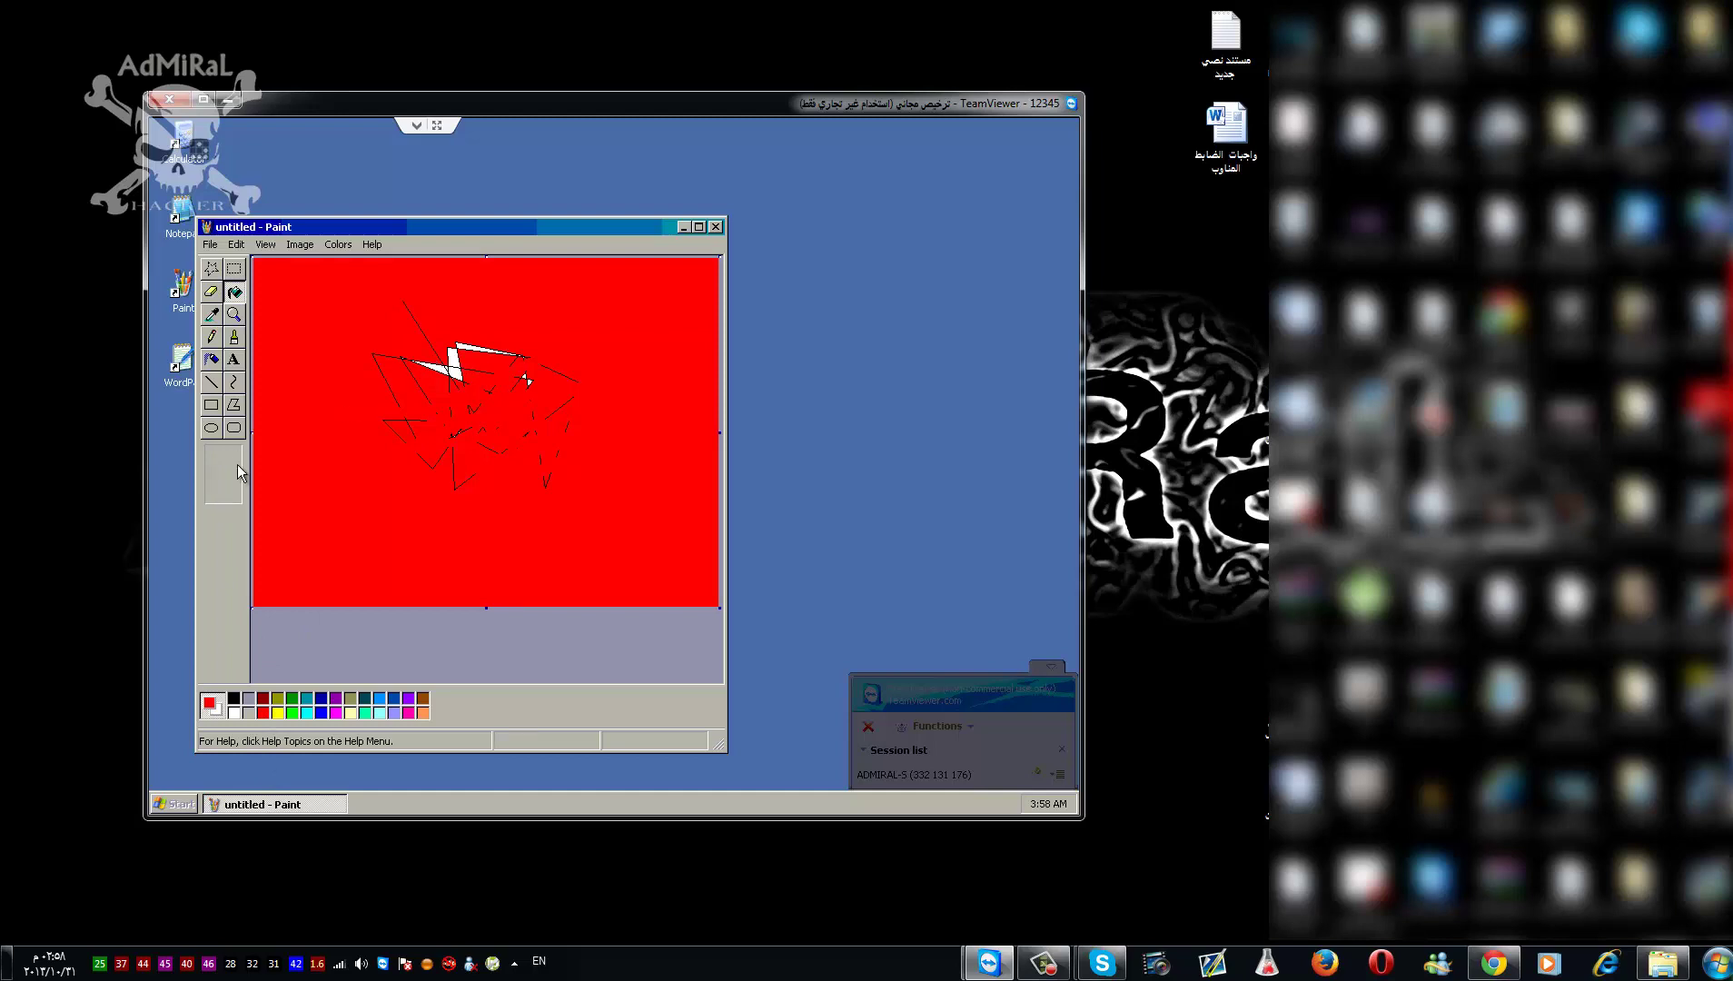
{"action": "left_click", "coordinate": [715, 227]}
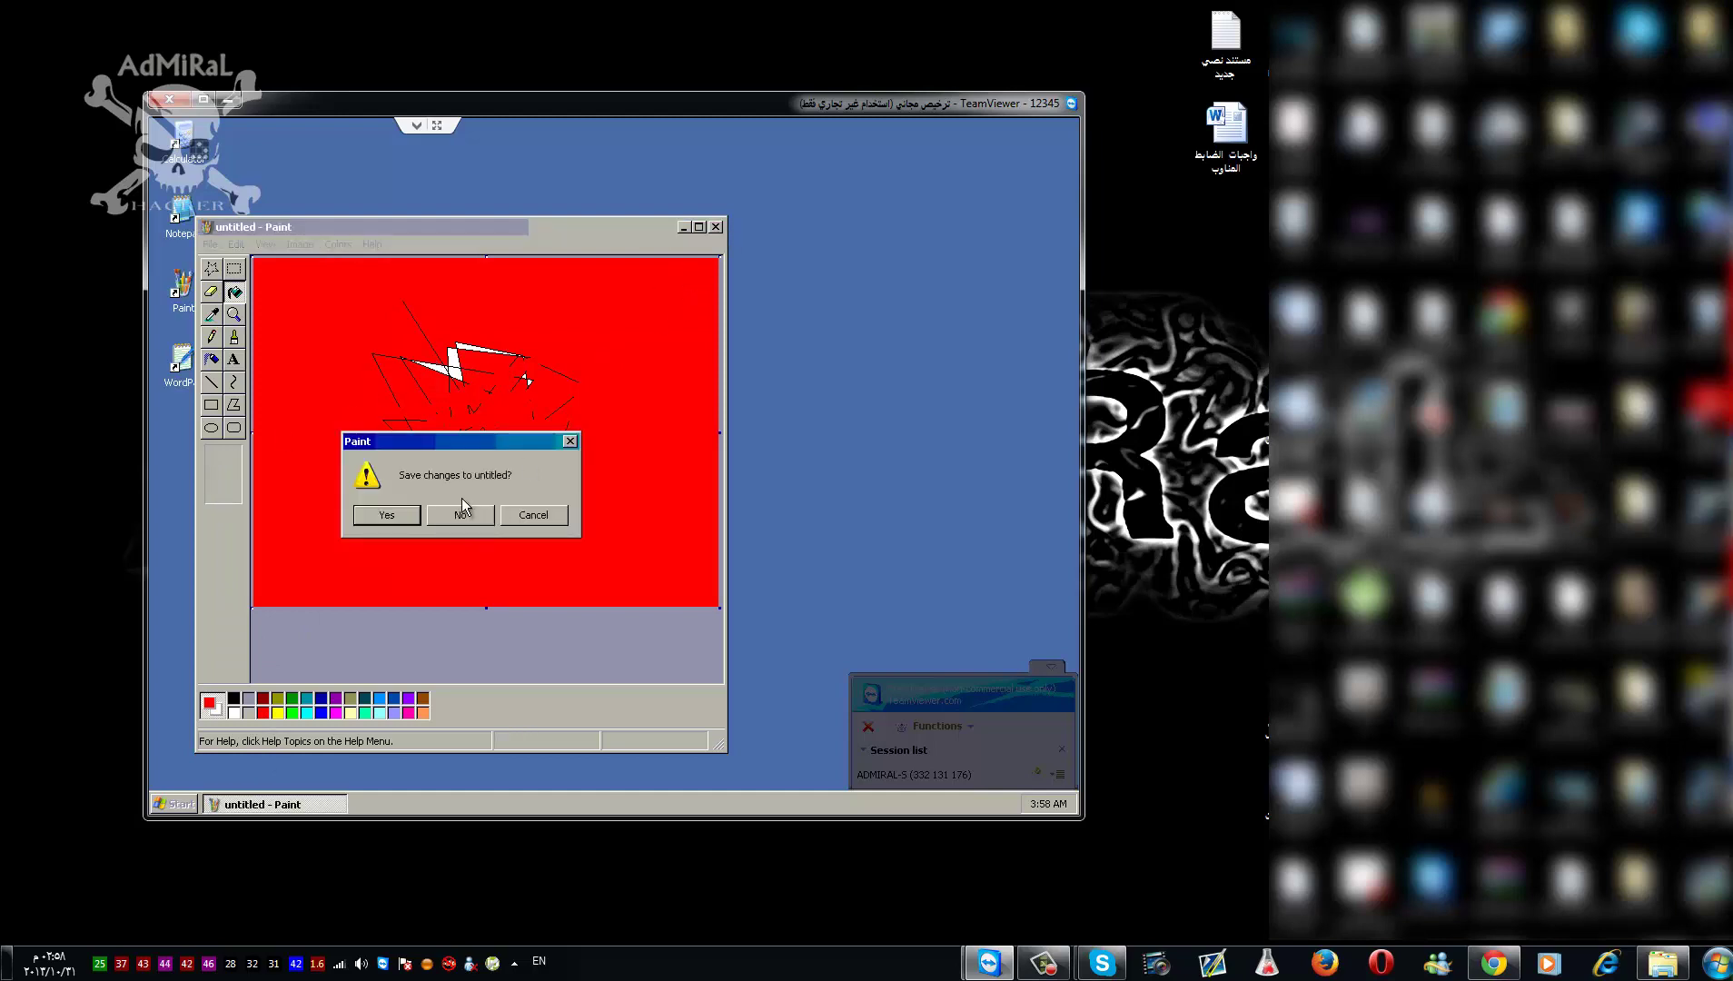
{"action": "left_click", "coordinate": [459, 507]}
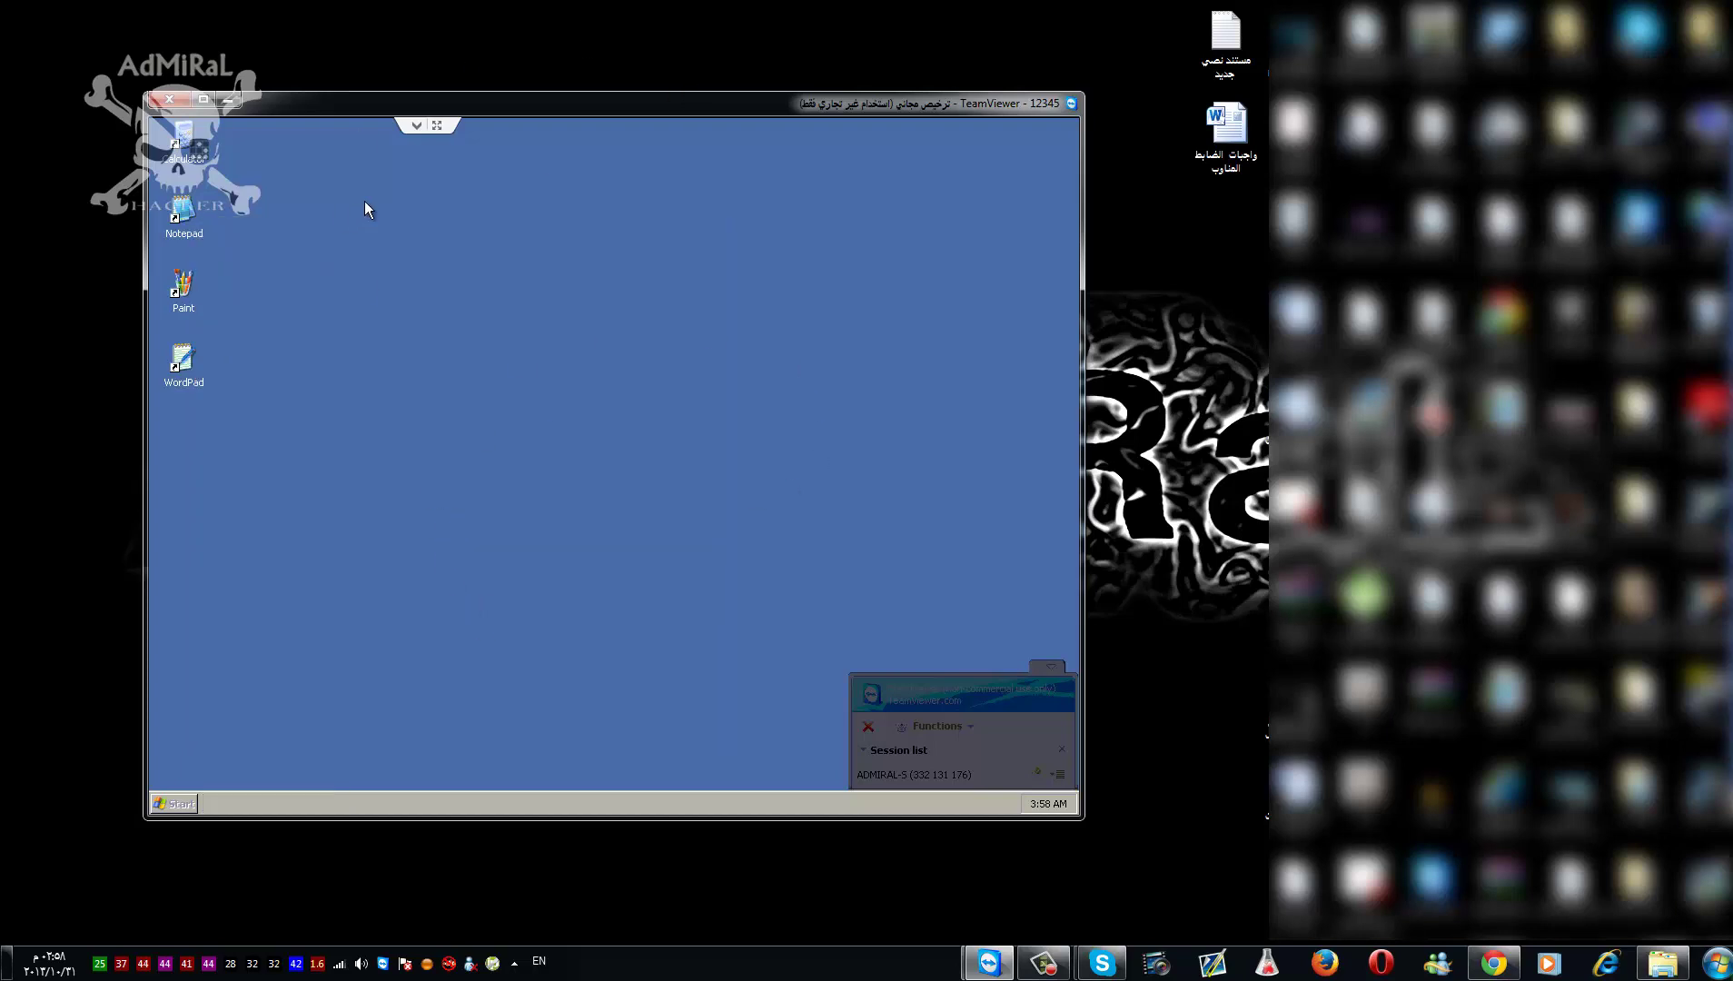
{"action": "left_click", "coordinate": [419, 128]}
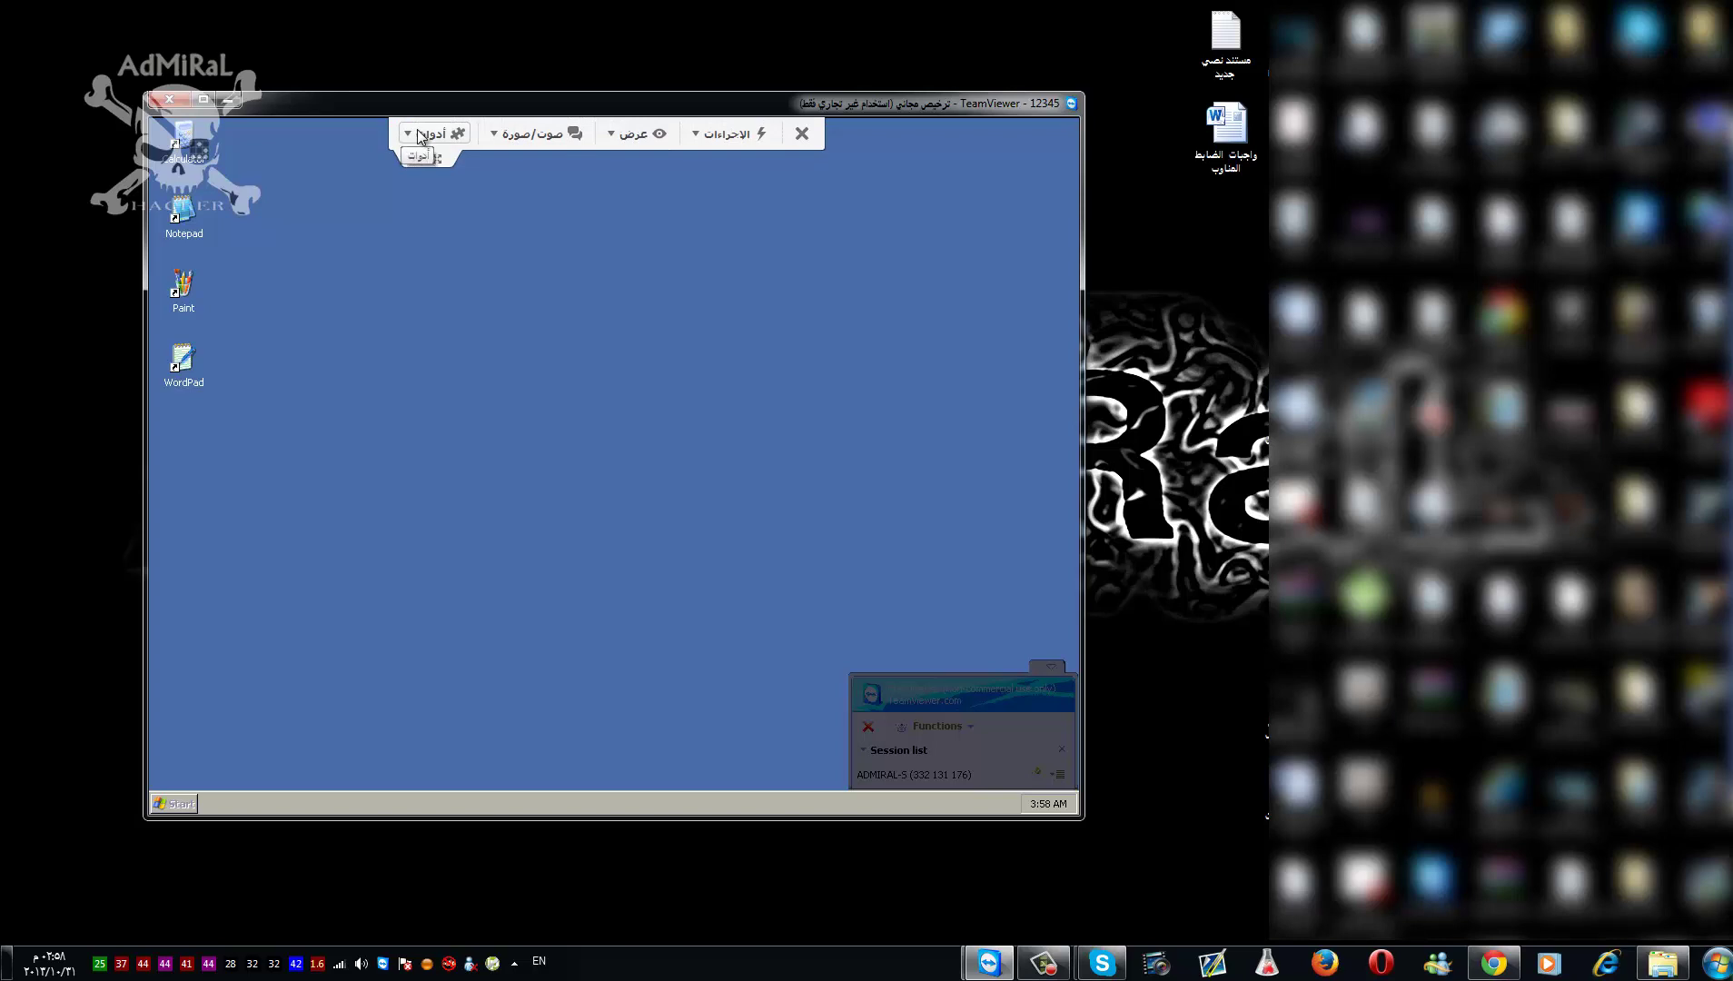
{"action": "left_click", "coordinate": [426, 134]}
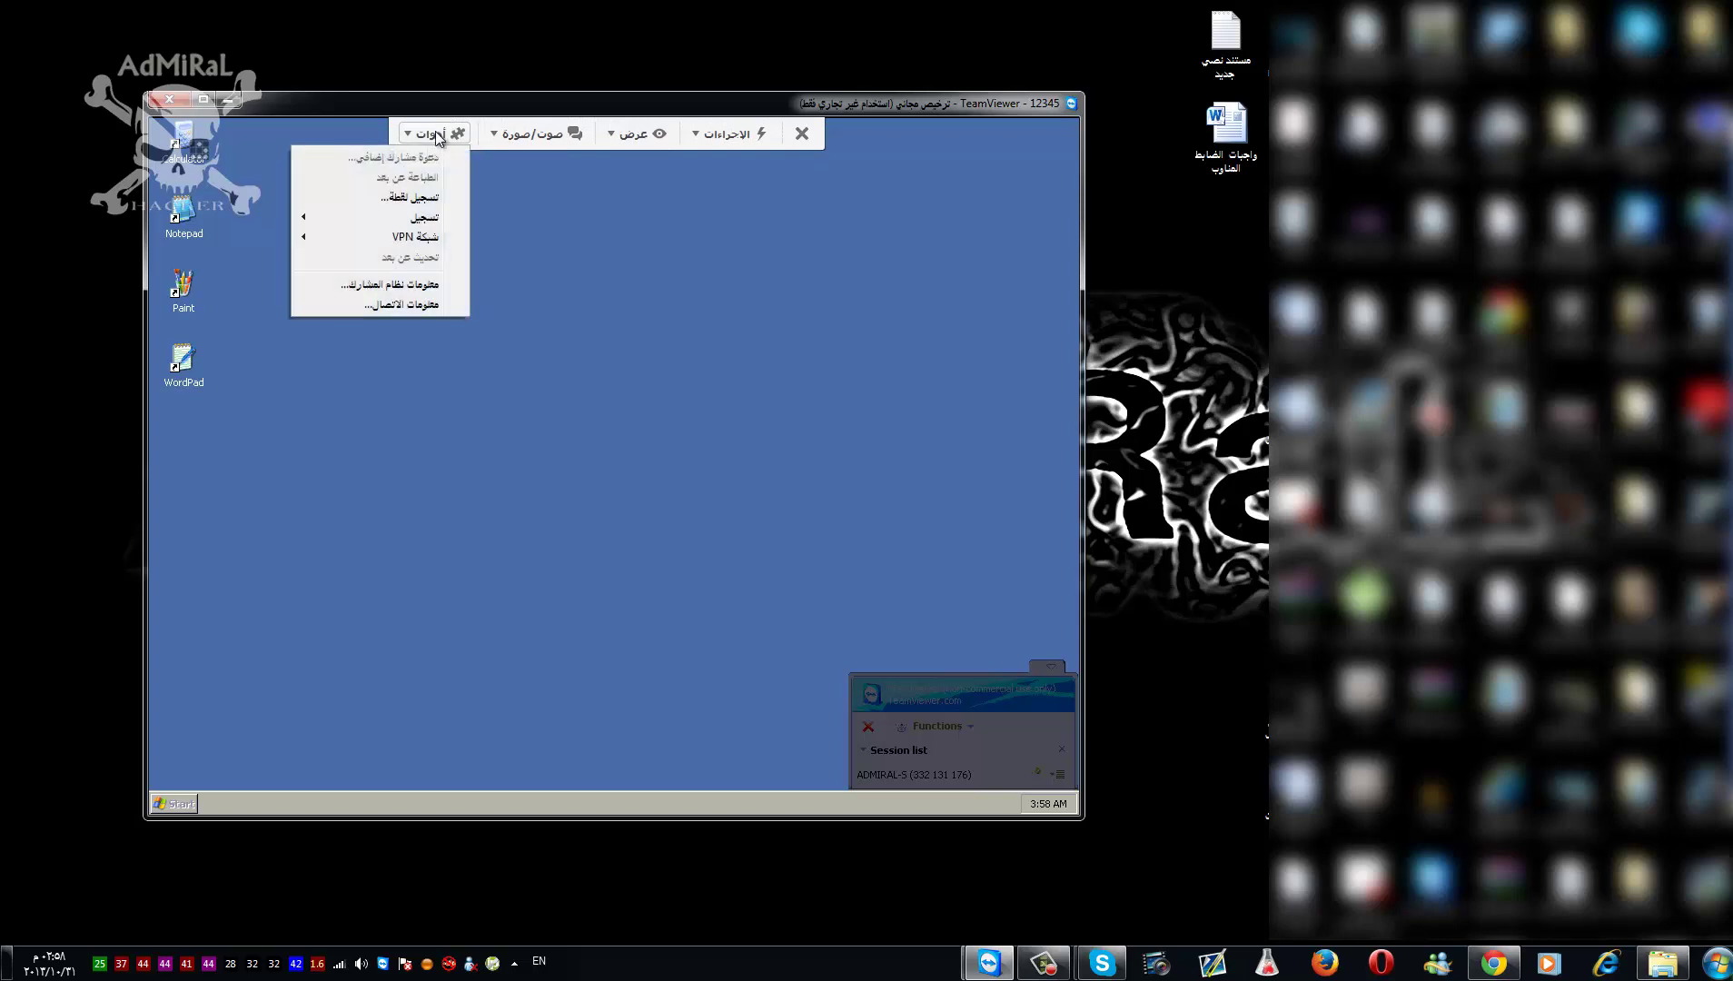
{"action": "left_click", "coordinate": [497, 135]}
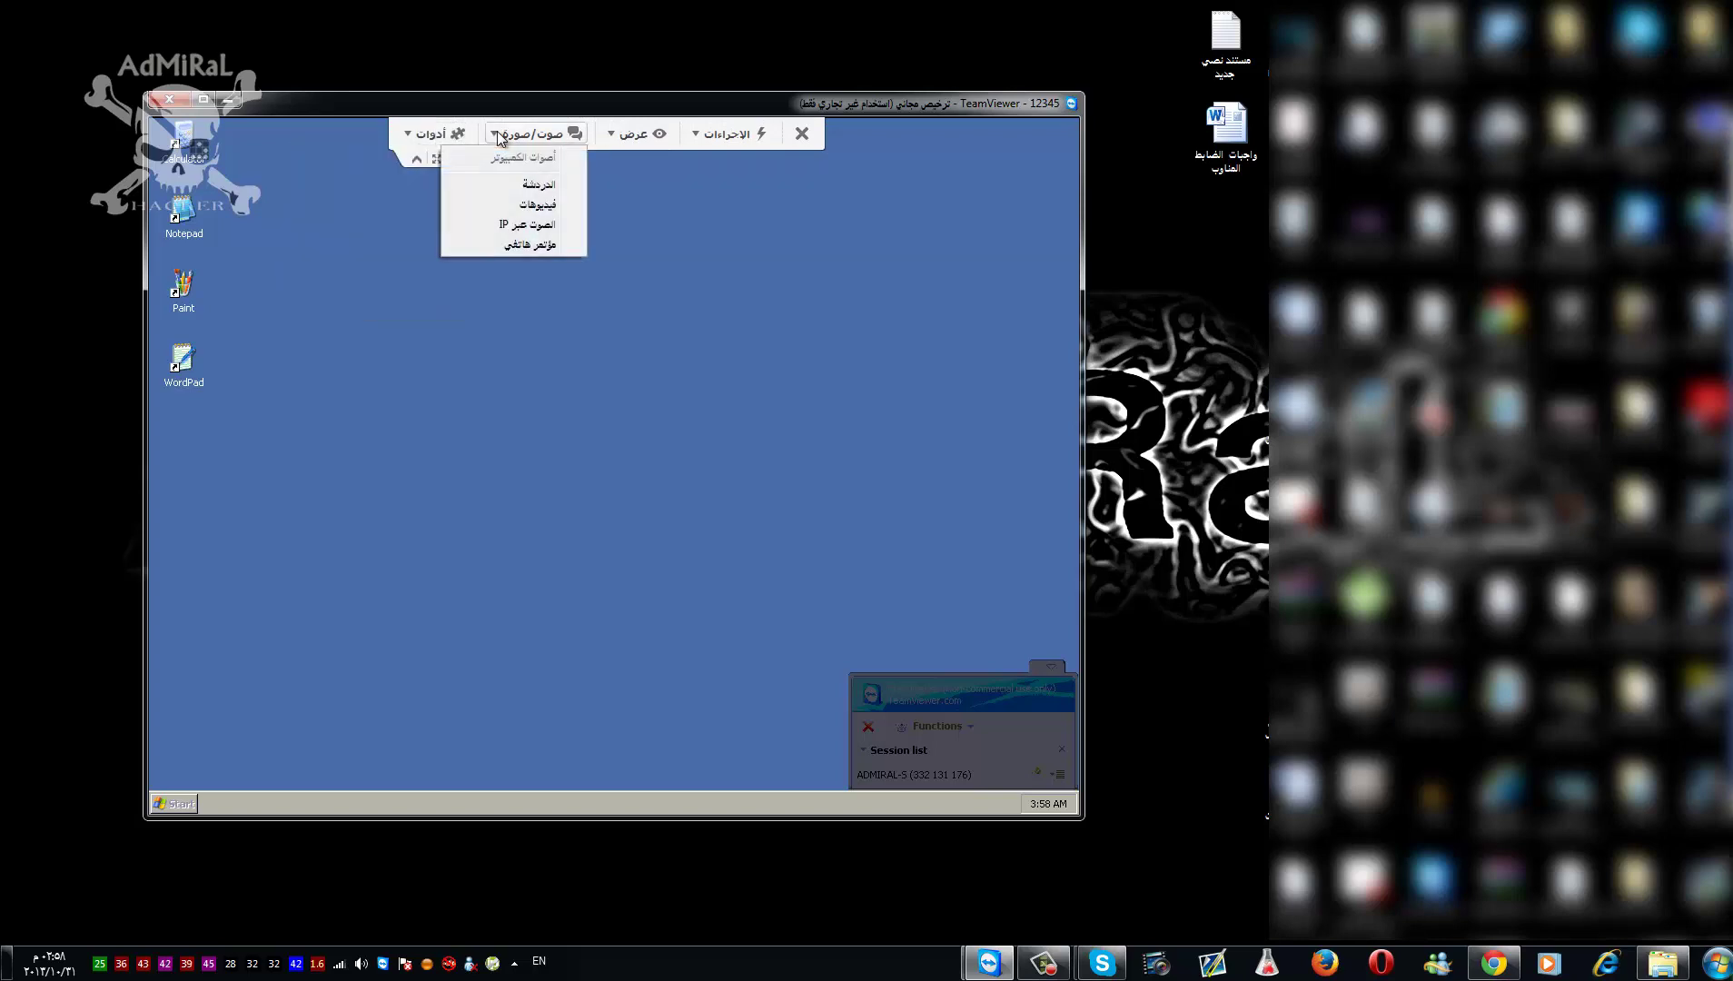
{"action": "left_click", "coordinate": [633, 135]}
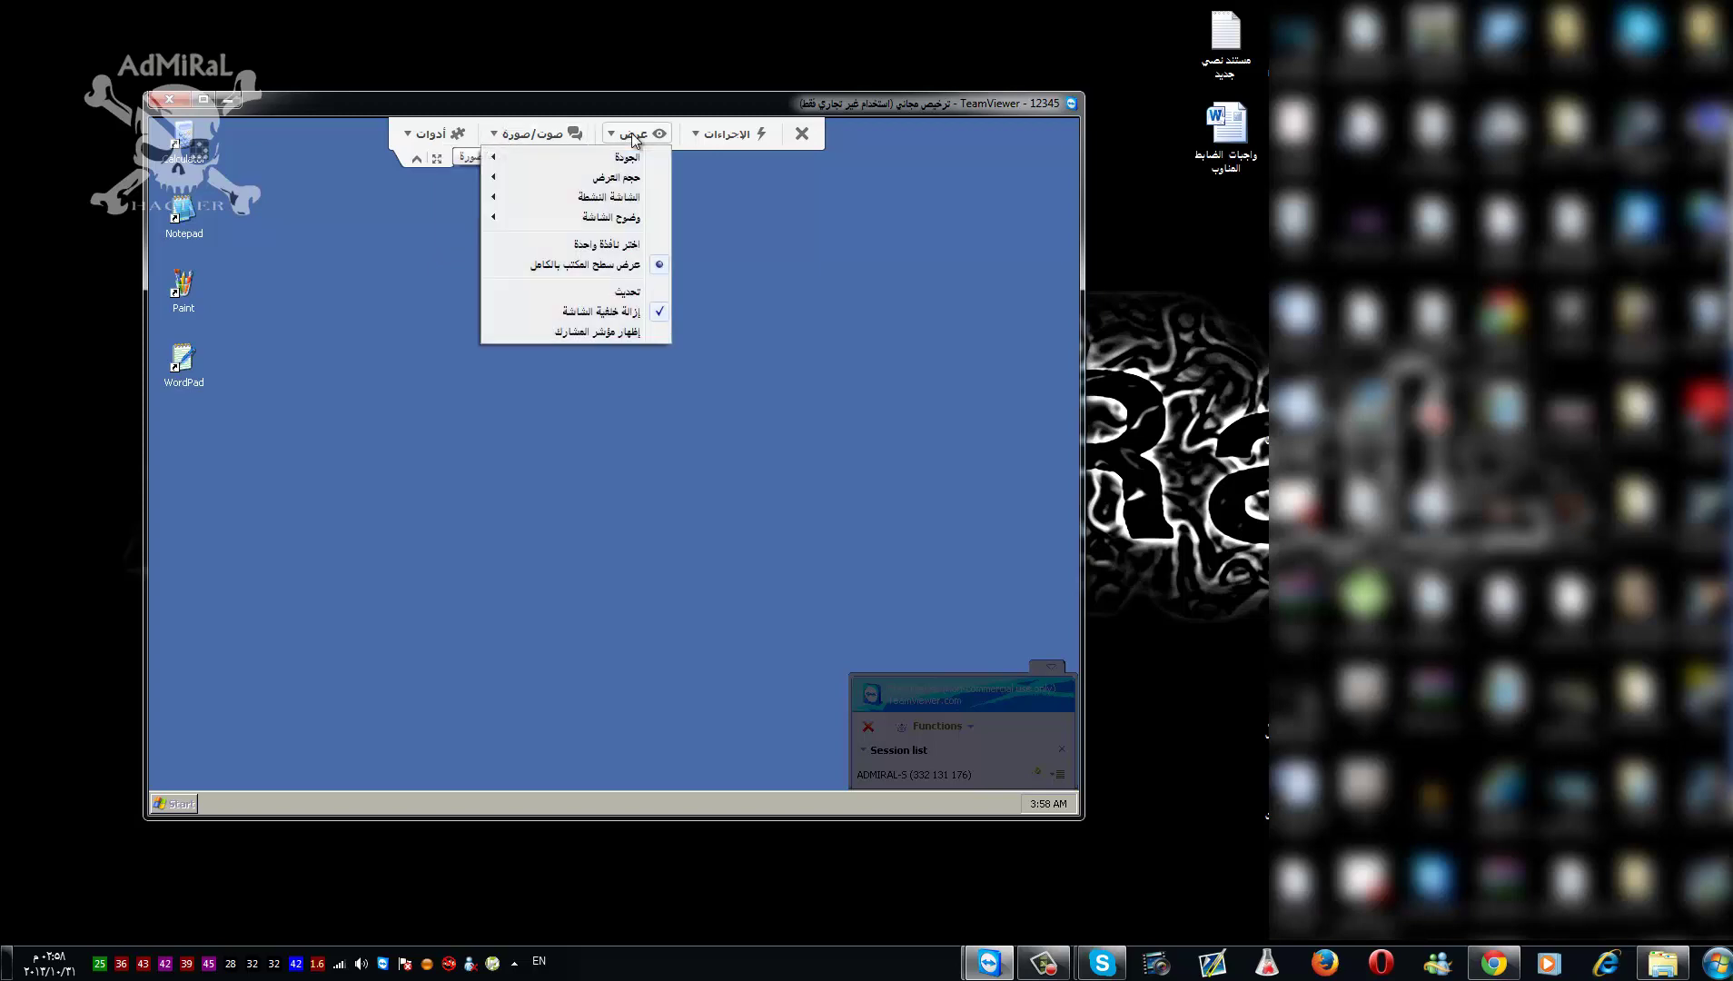
{"action": "left_click", "coordinate": [704, 136]}
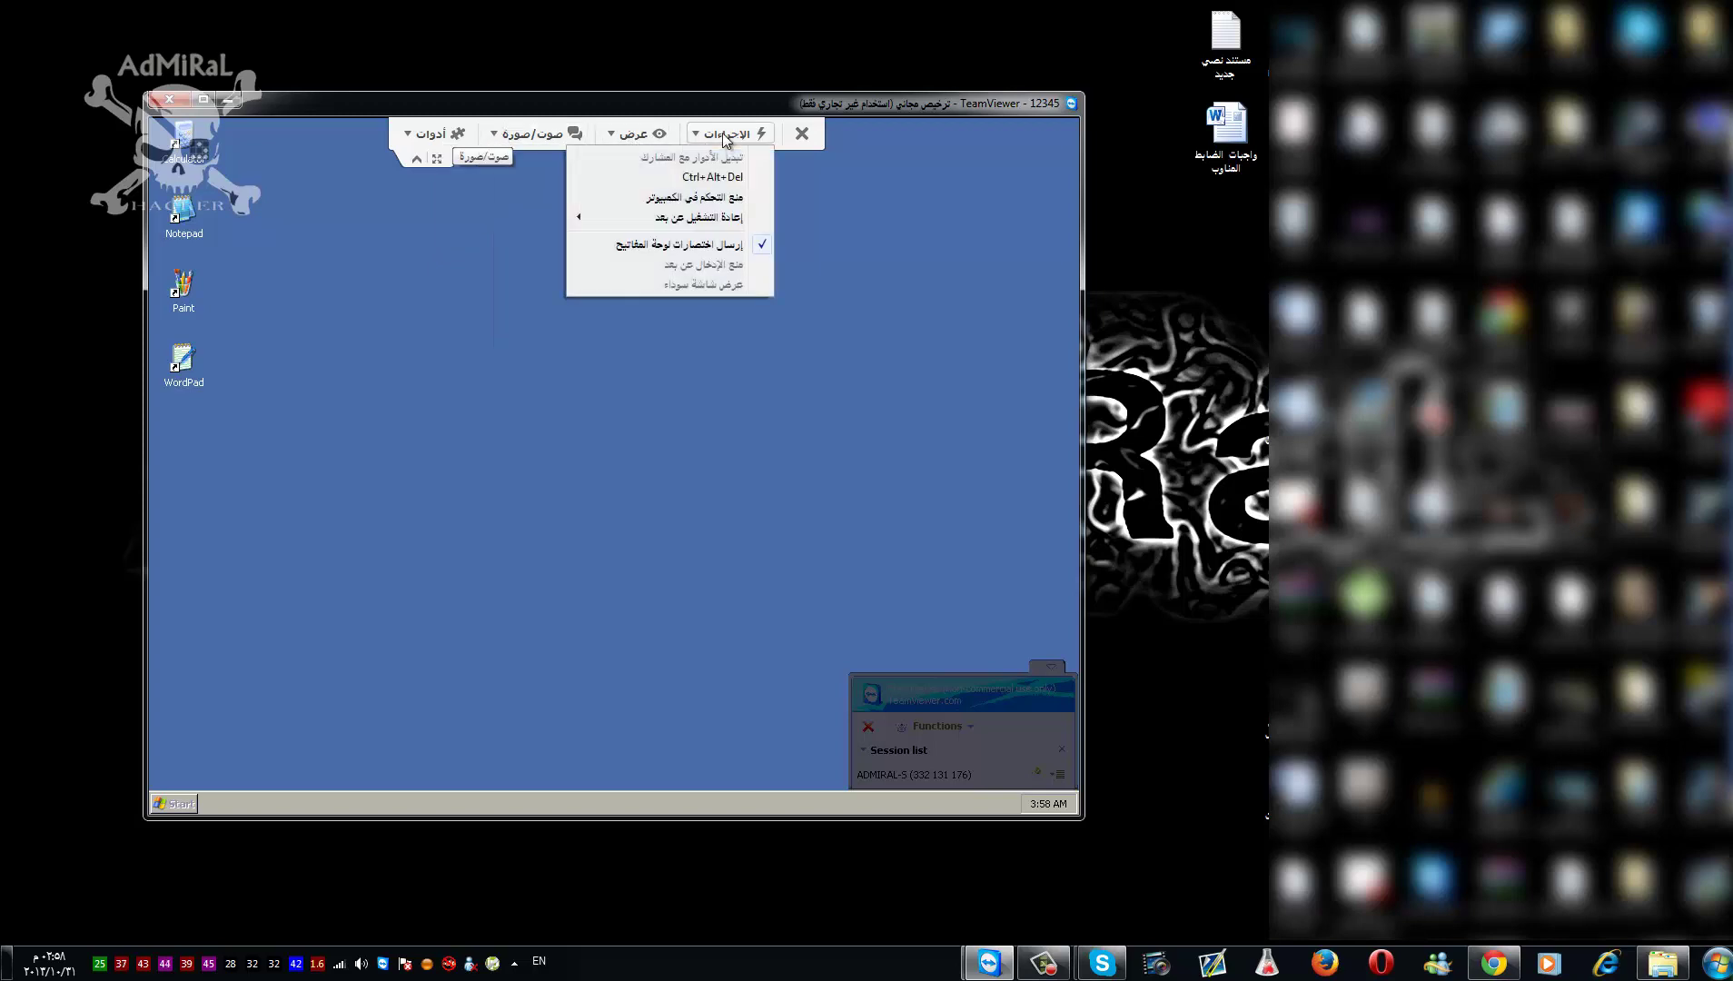
{"action": "left_click", "coordinate": [300, 127]}
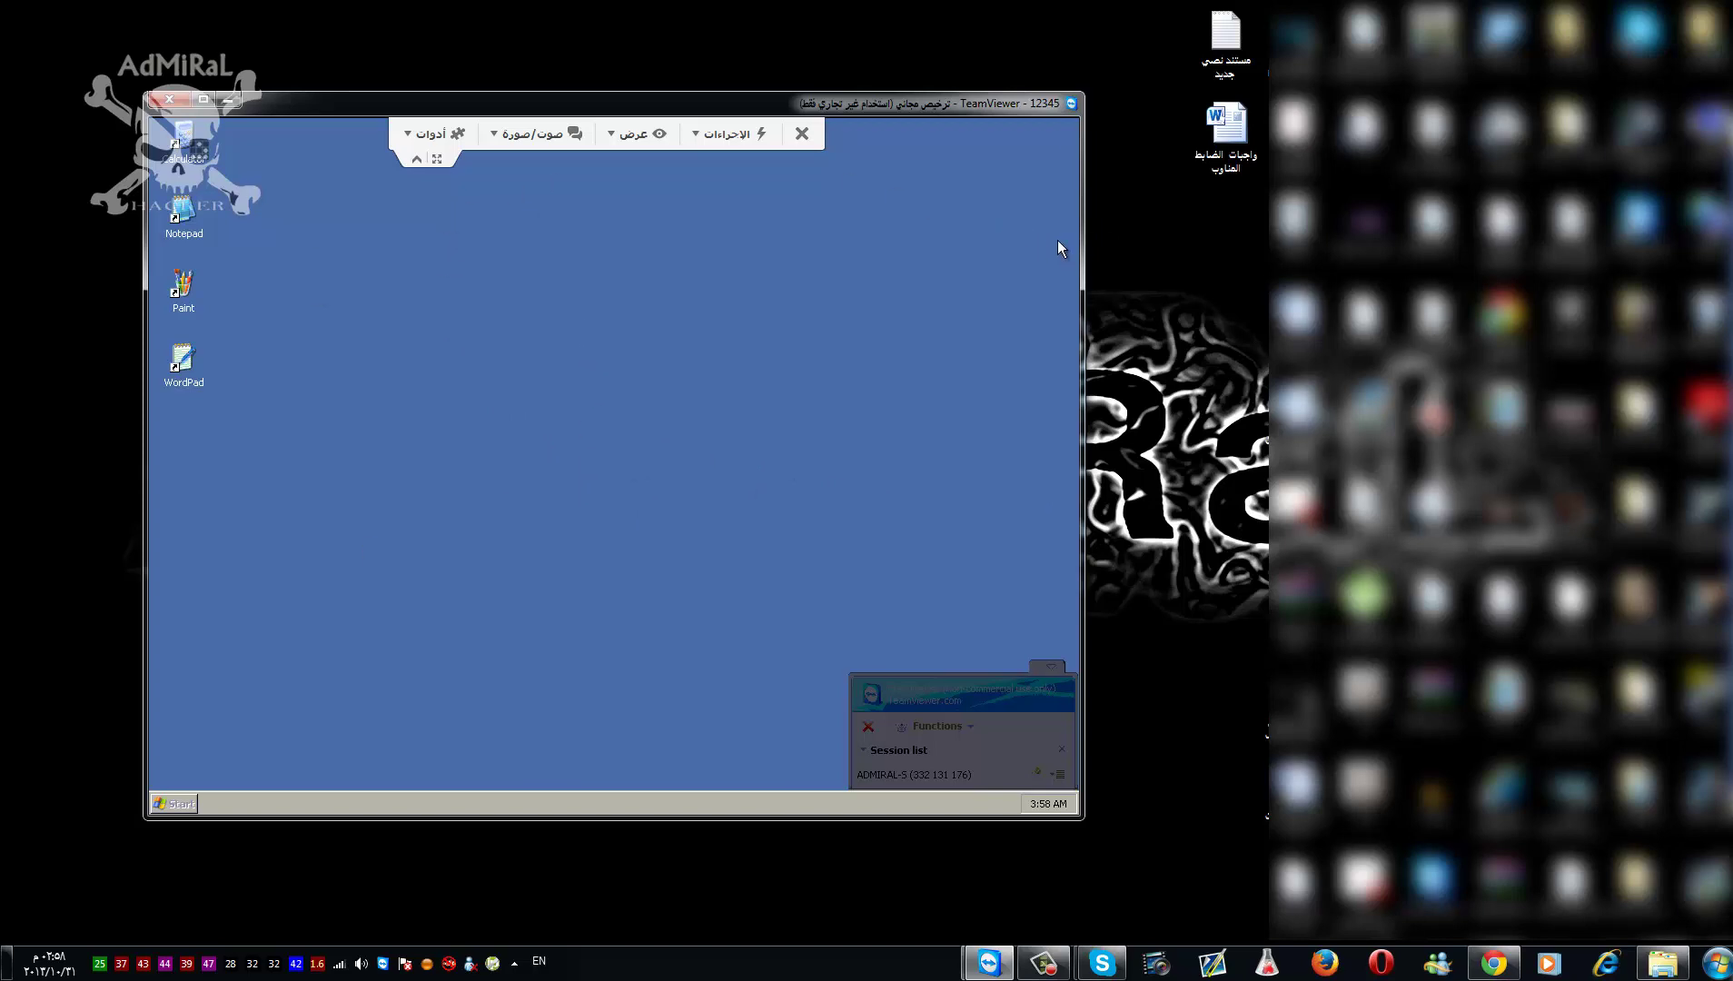
{"action": "left_click", "coordinate": [519, 135]}
- Refresh the local desktop twice and end the remote session with demo desktop 12345
{"action": "right_click", "coordinate": [1118, 294]}
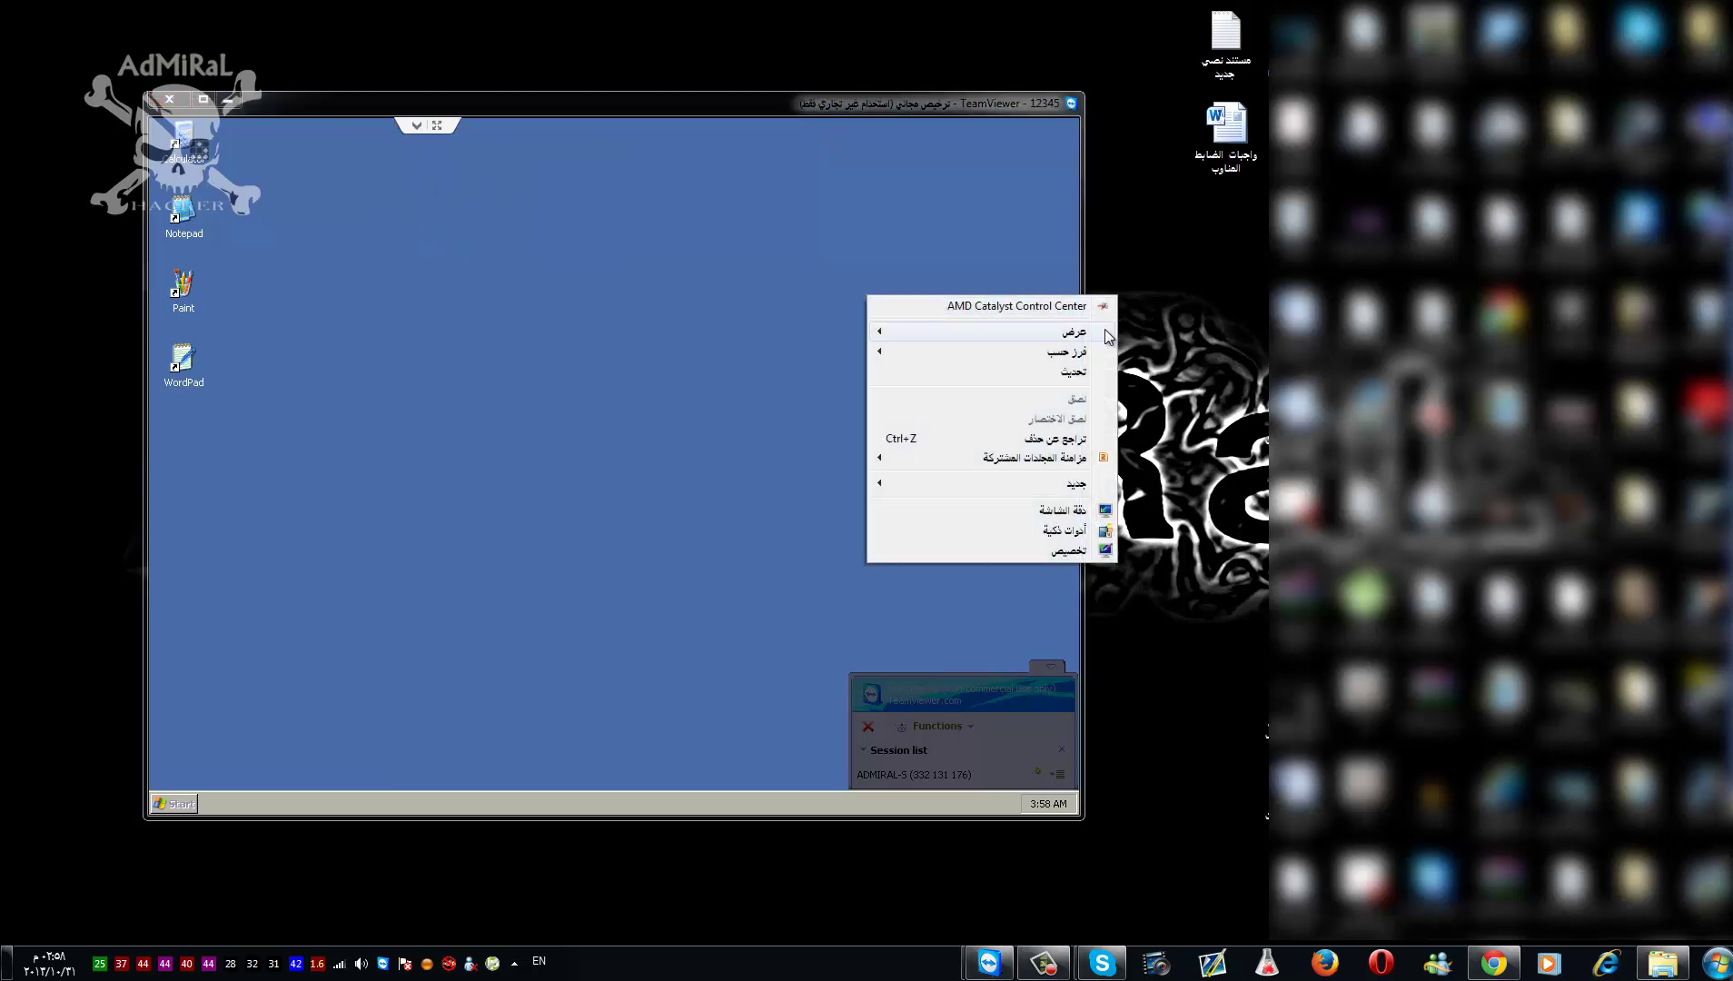
{"action": "left_click", "coordinate": [1090, 372]}
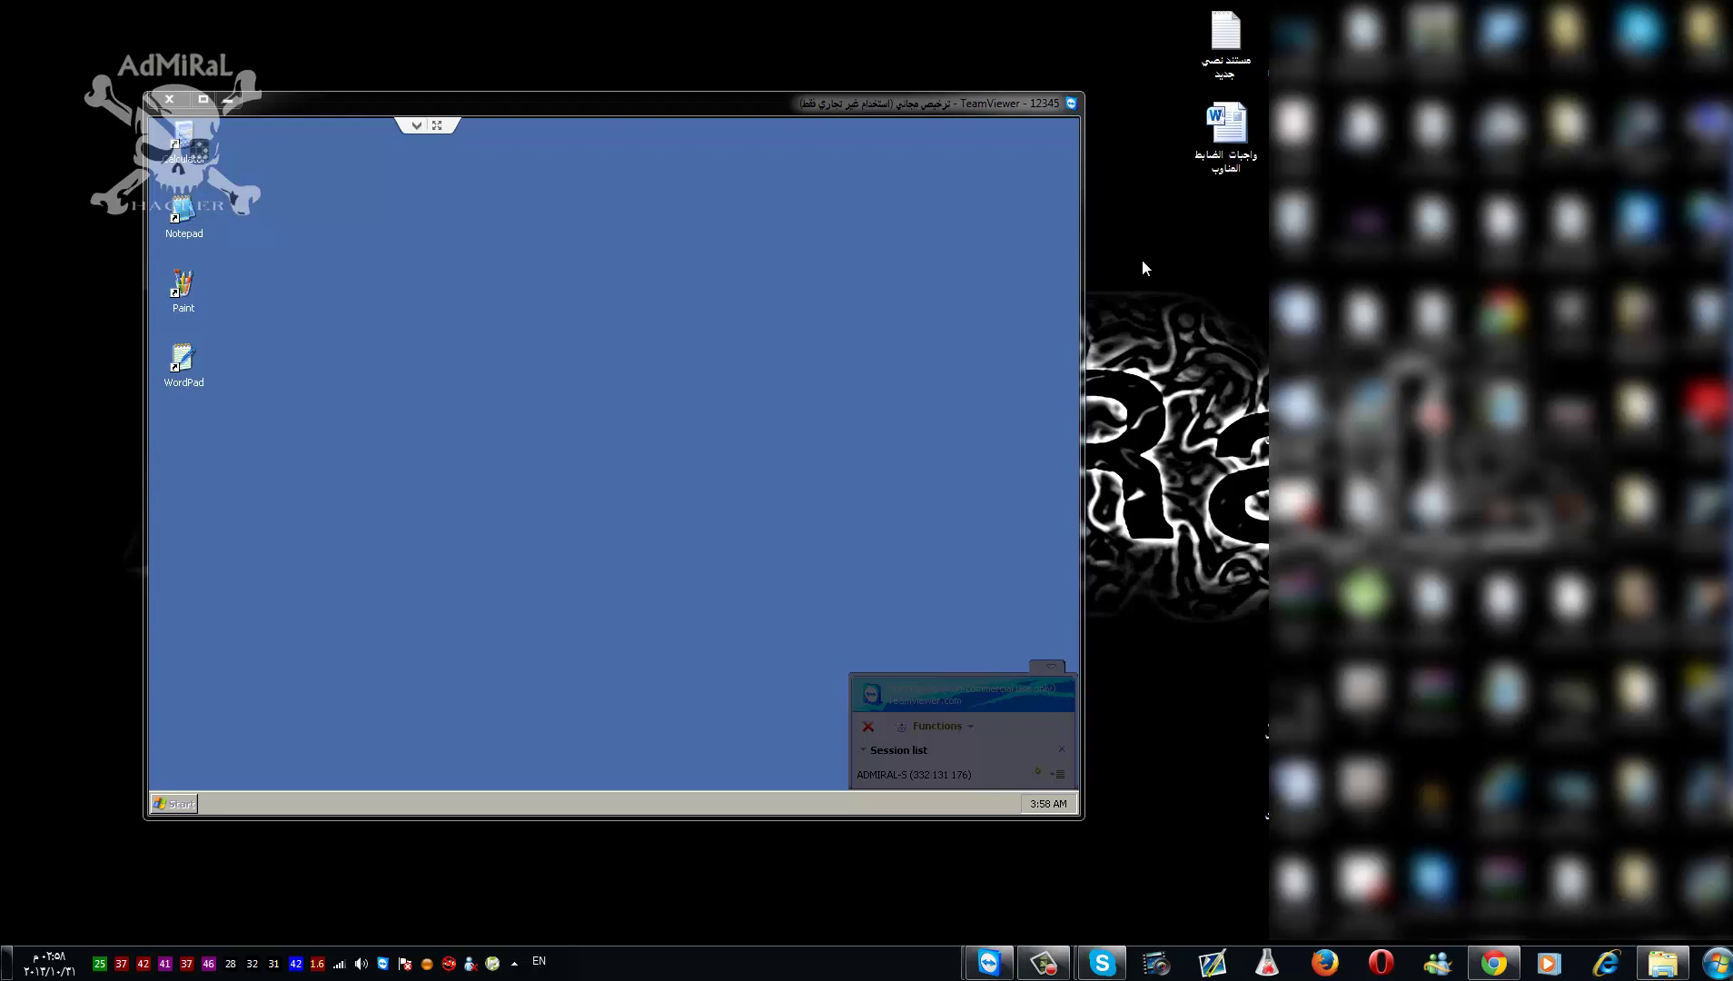
{"action": "right_click", "coordinate": [1141, 260]}
{"action": "left_click", "coordinate": [1054, 336]}
{"action": "left_click", "coordinate": [169, 98]}
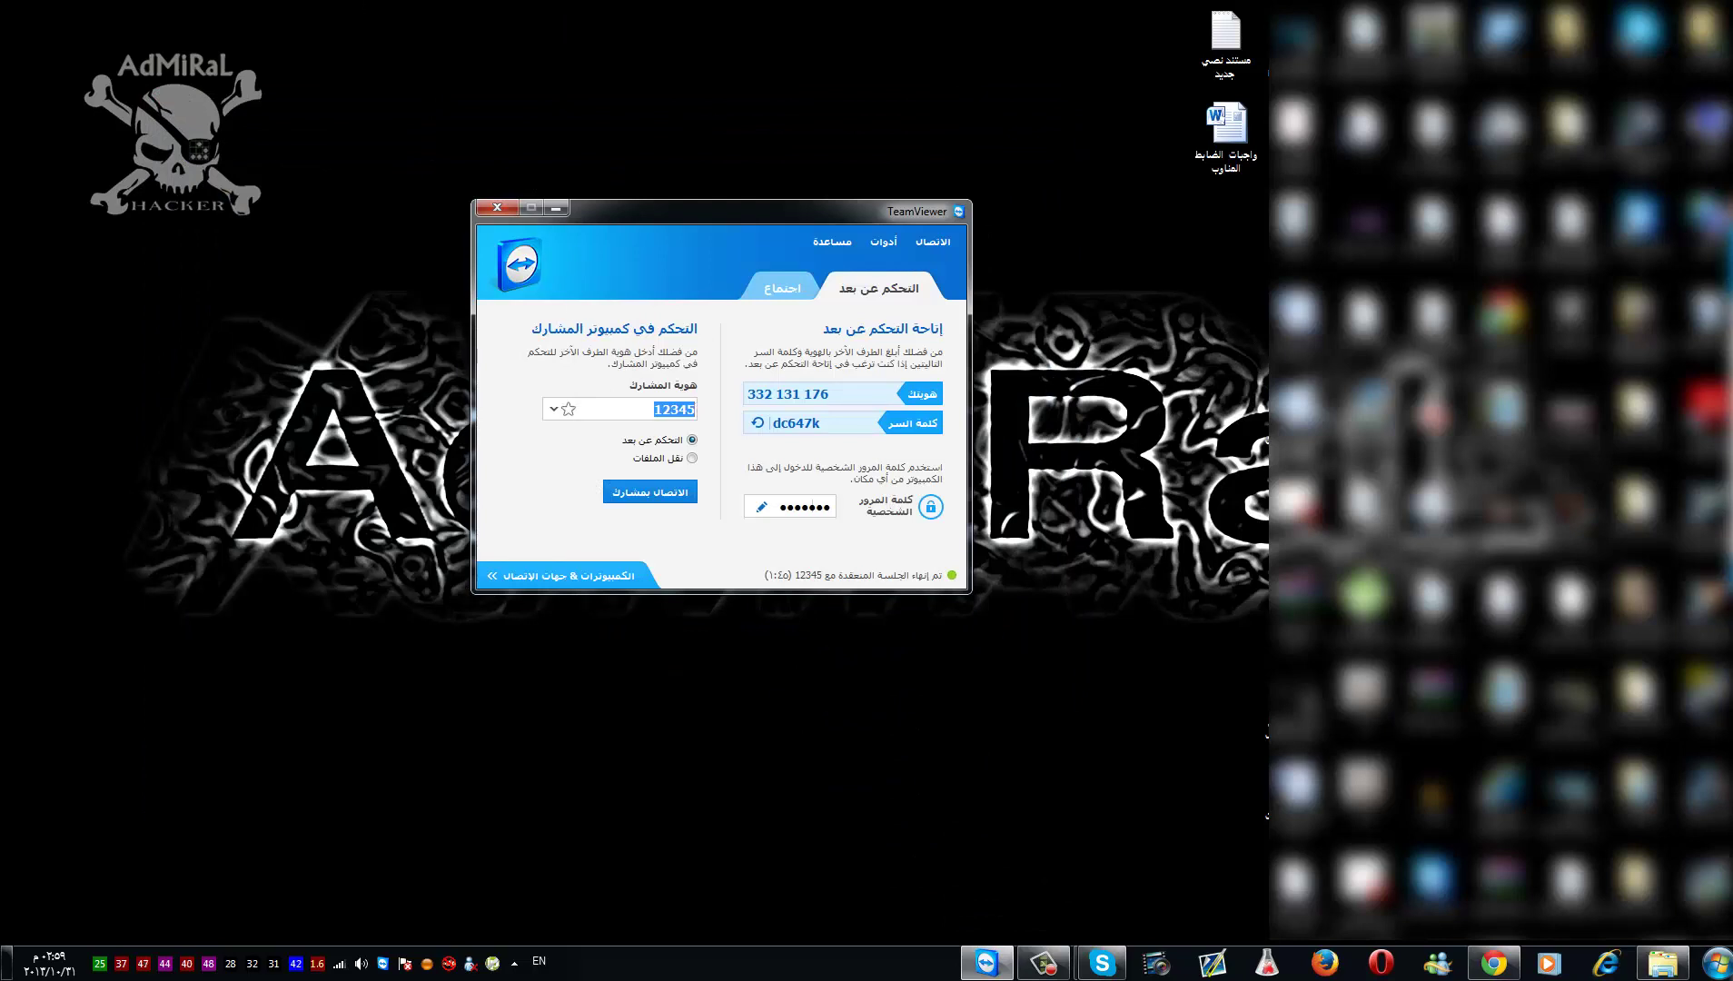
- Quit TeamViewer and refresh the local desktop
{"action": "left_click", "coordinate": [491, 205]}
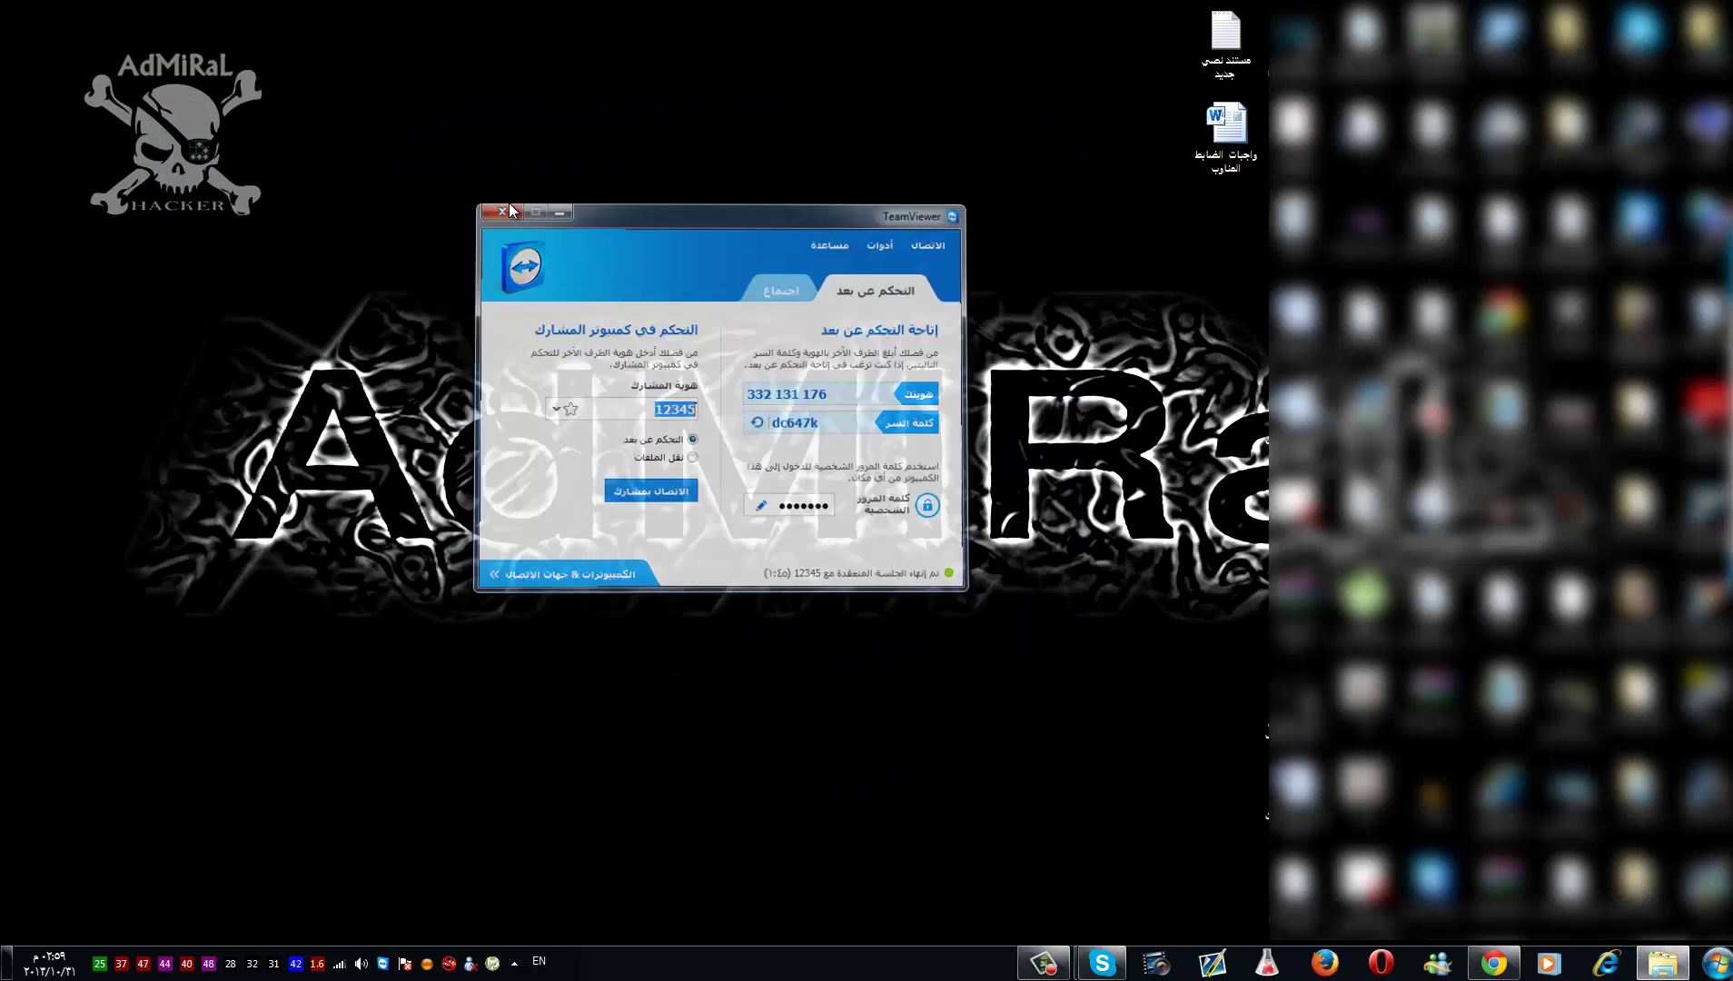
{"action": "right_click", "coordinate": [600, 113]}
{"action": "left_click", "coordinate": [561, 192]}
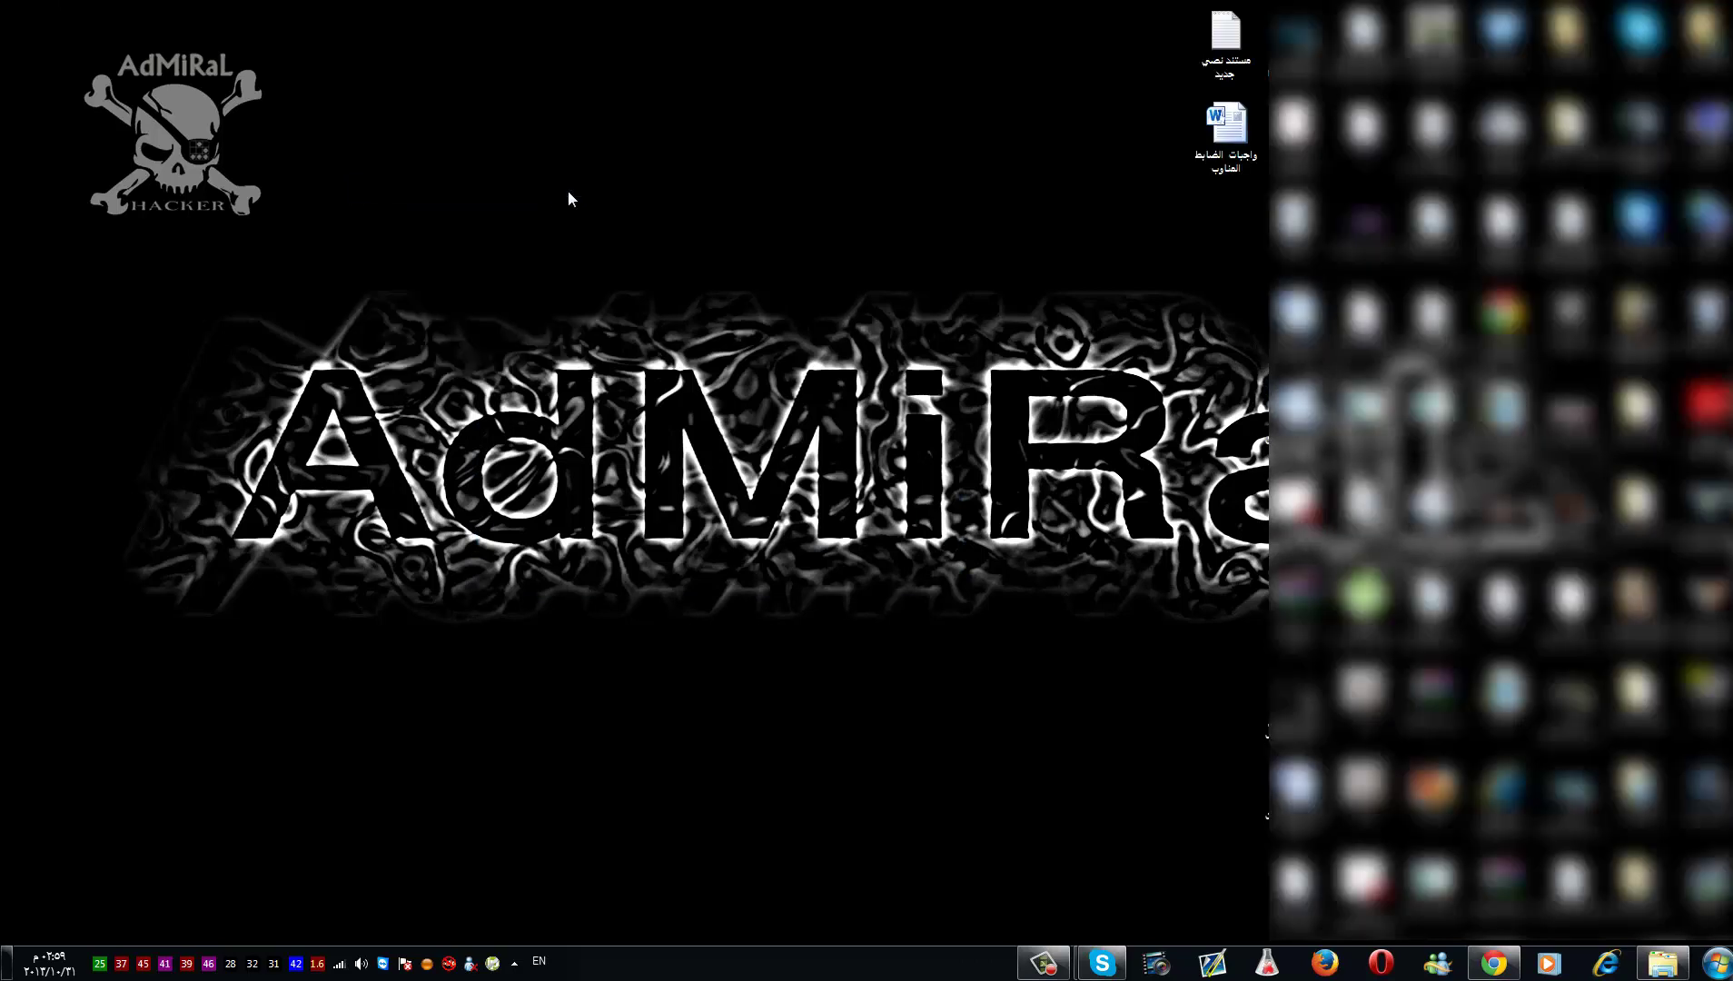